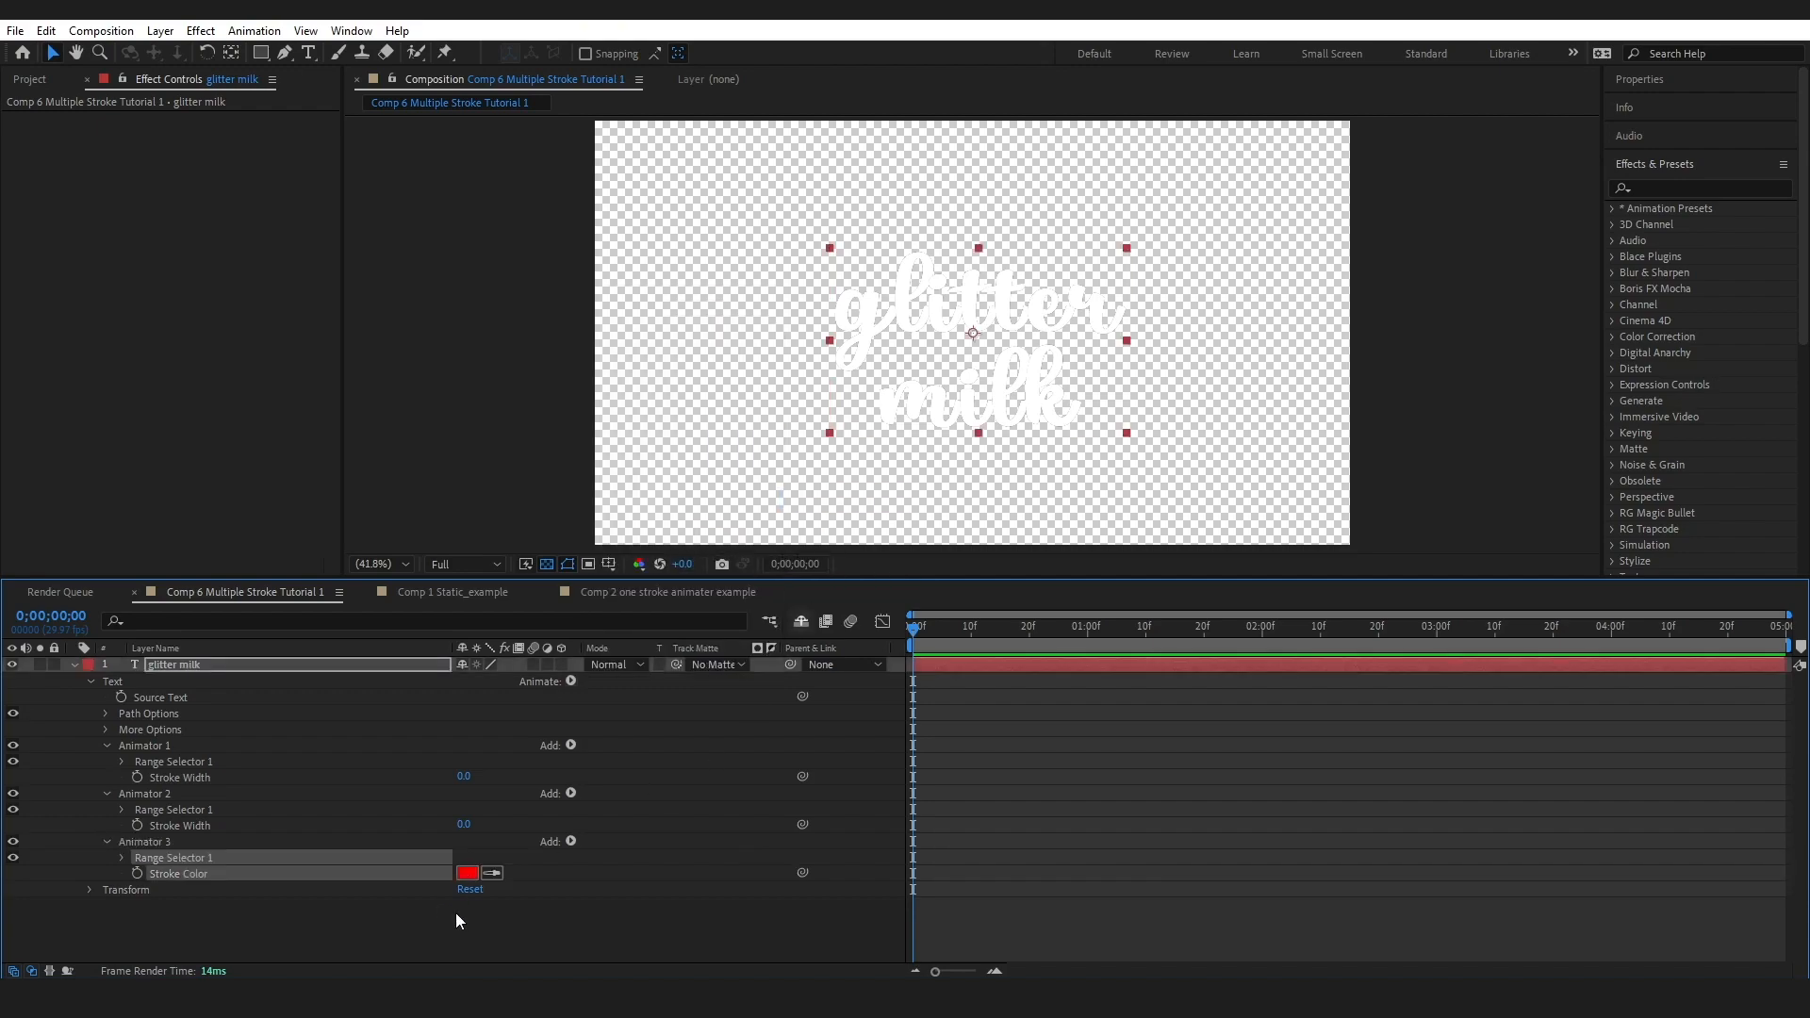
Try a stroke width of 22 on Animator 1 of the glitter milk layer, and reset it to 0
{"action": "left_click", "coordinate": [403, 935]}
{"action": "mouse_move", "coordinate": [463, 776]}
{"action": "left_mouse_down"}
{"action": "mouse_move", "coordinate": [535, 784]}
{"action": "mouse_move", "coordinate": [496, 788]}
{"action": "left_mouse_up"}
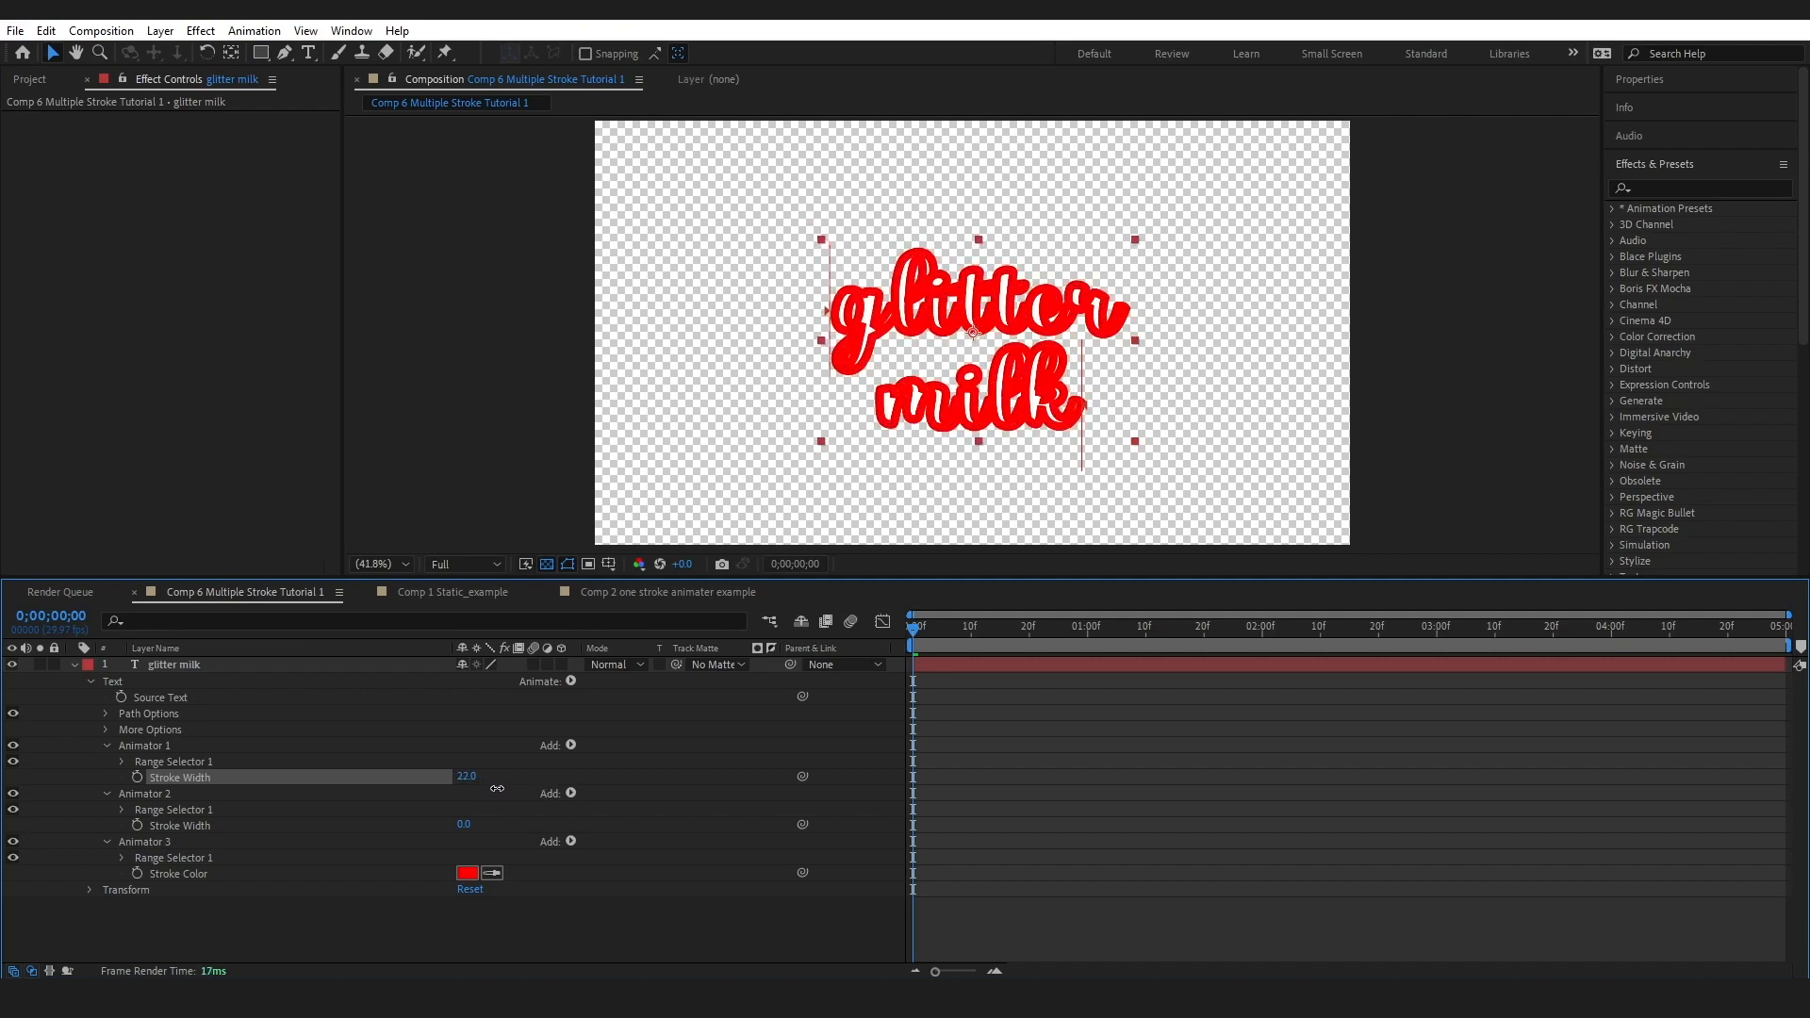
{"action": "left_click", "coordinate": [466, 776]}
{"action": "type", "text": "0"}
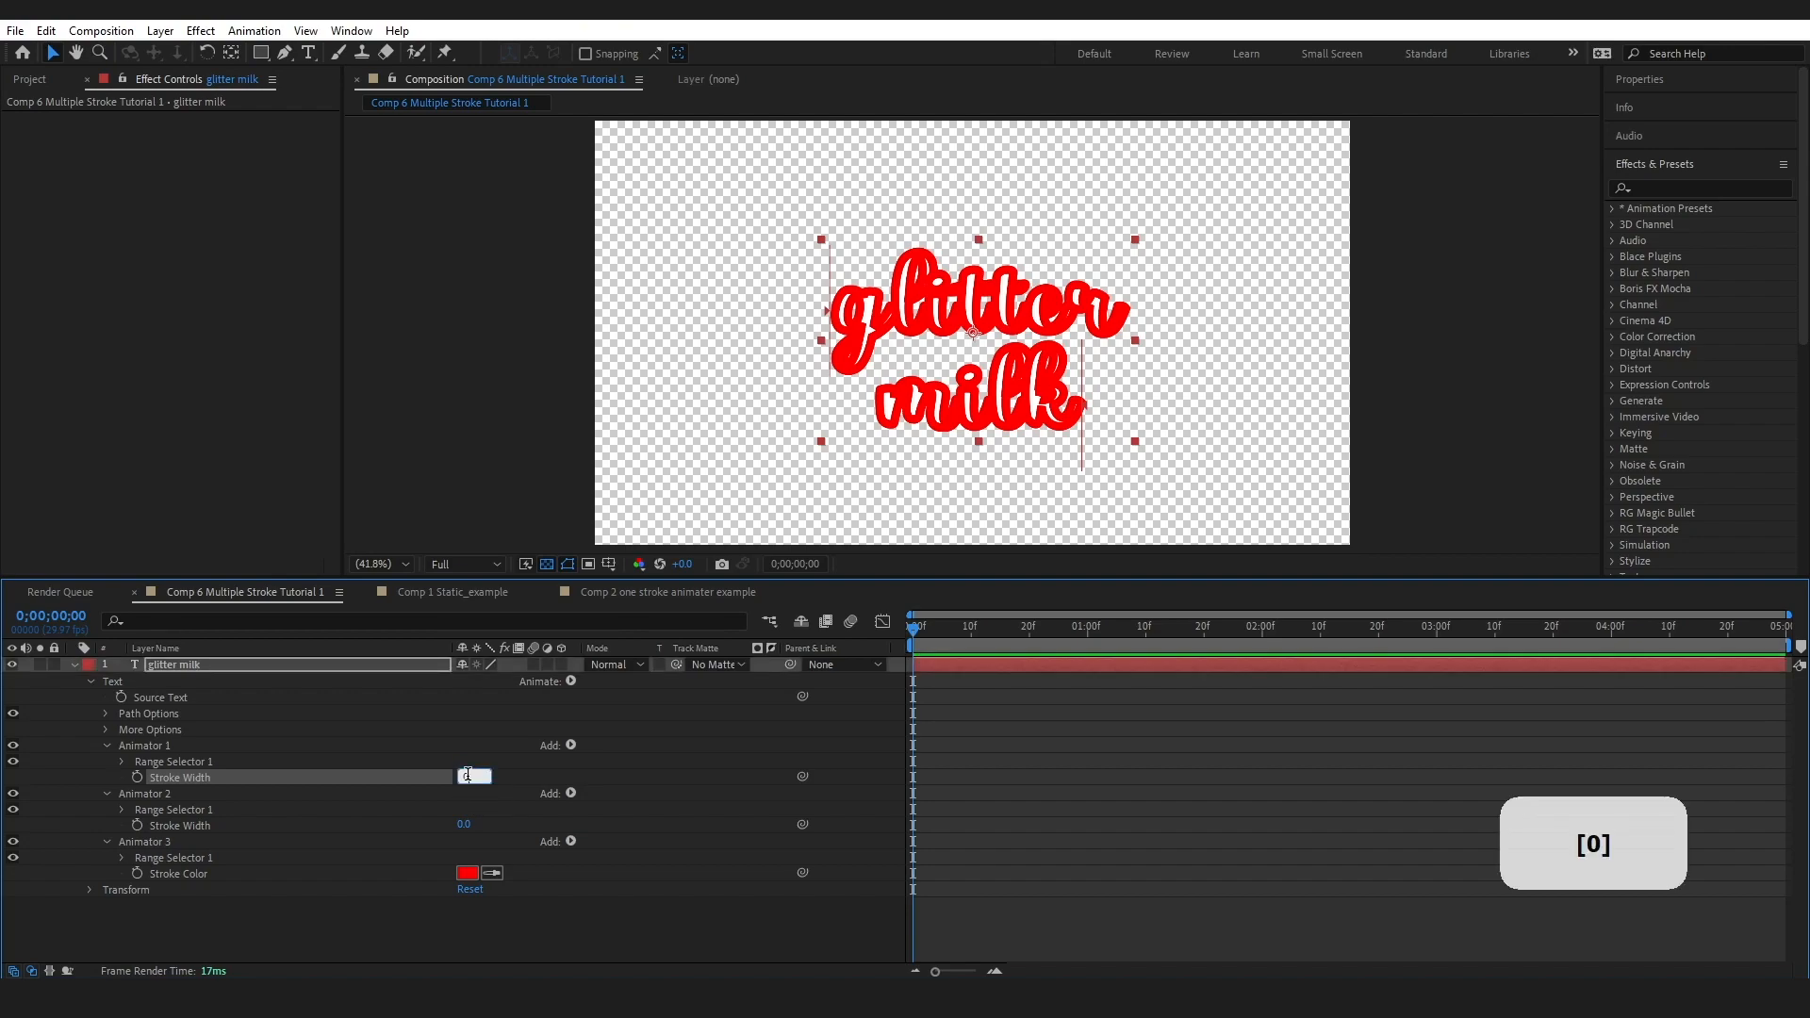
{"action": "left_click", "coordinate": [398, 931]}
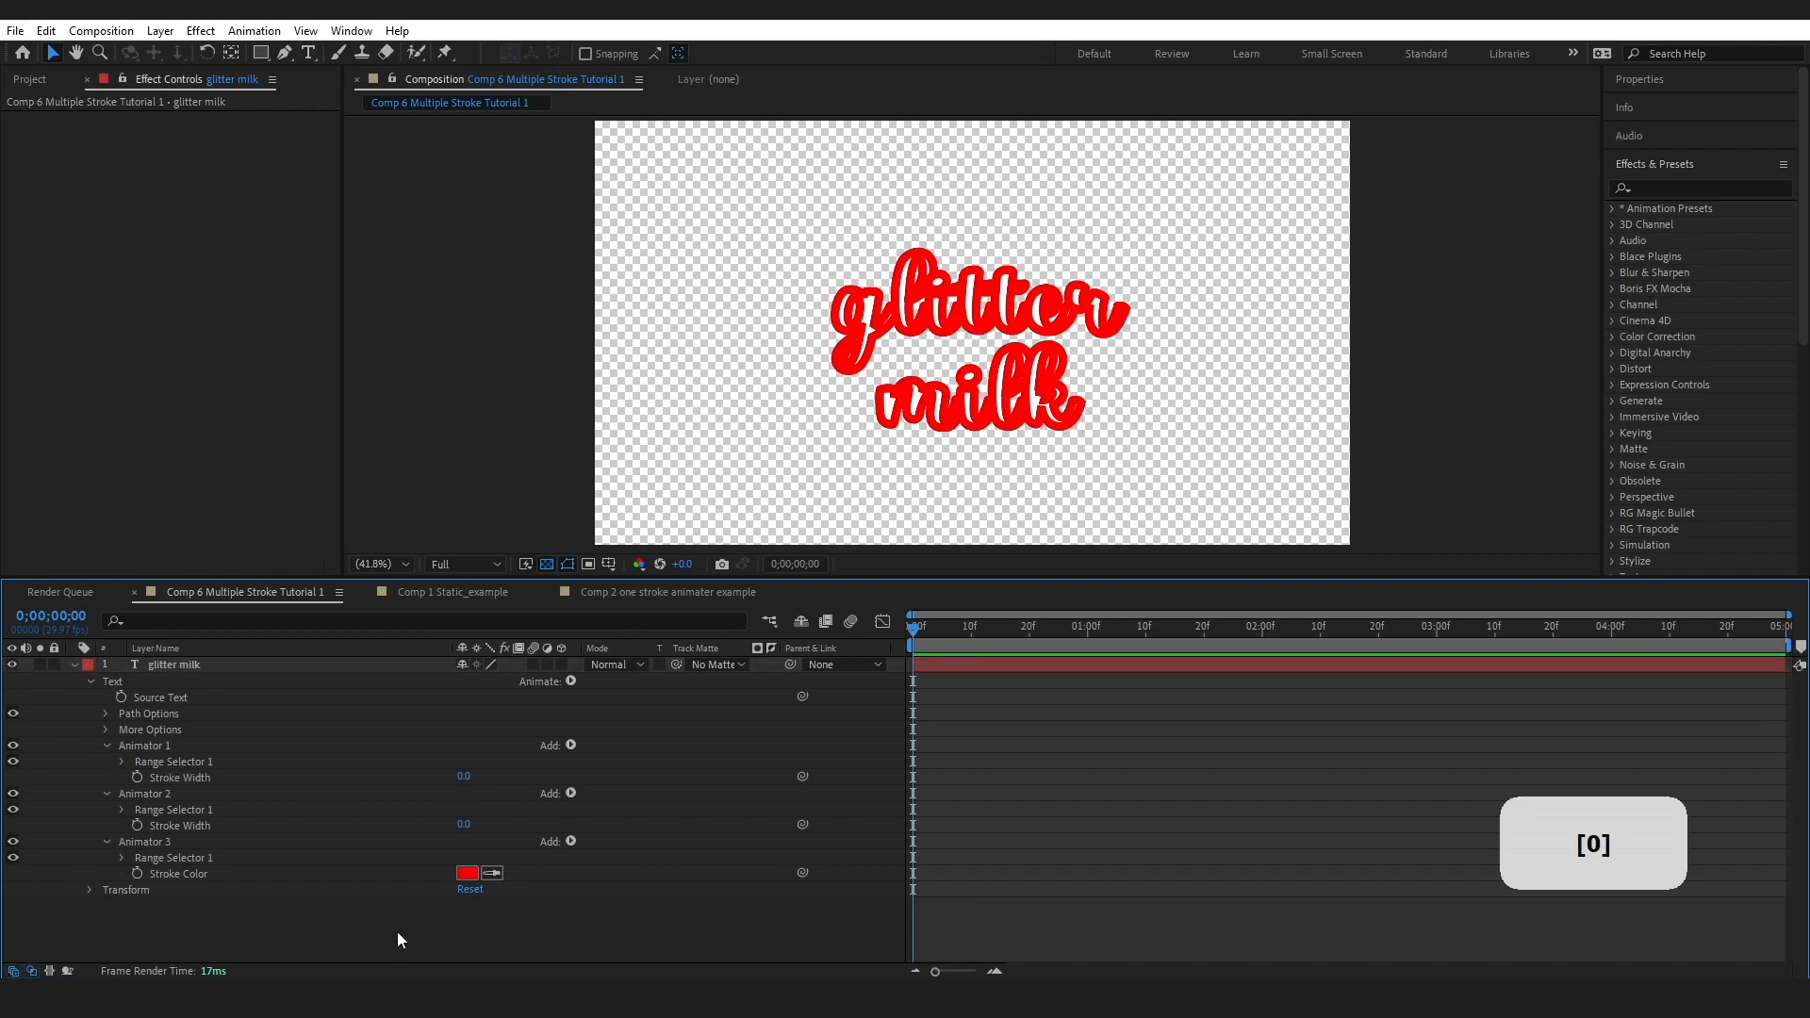
Duplicate the glitter milk text layer, place the copy beneath the original, and expand the copy's Animator 1
{"action": "left_click", "coordinate": [181, 663]}
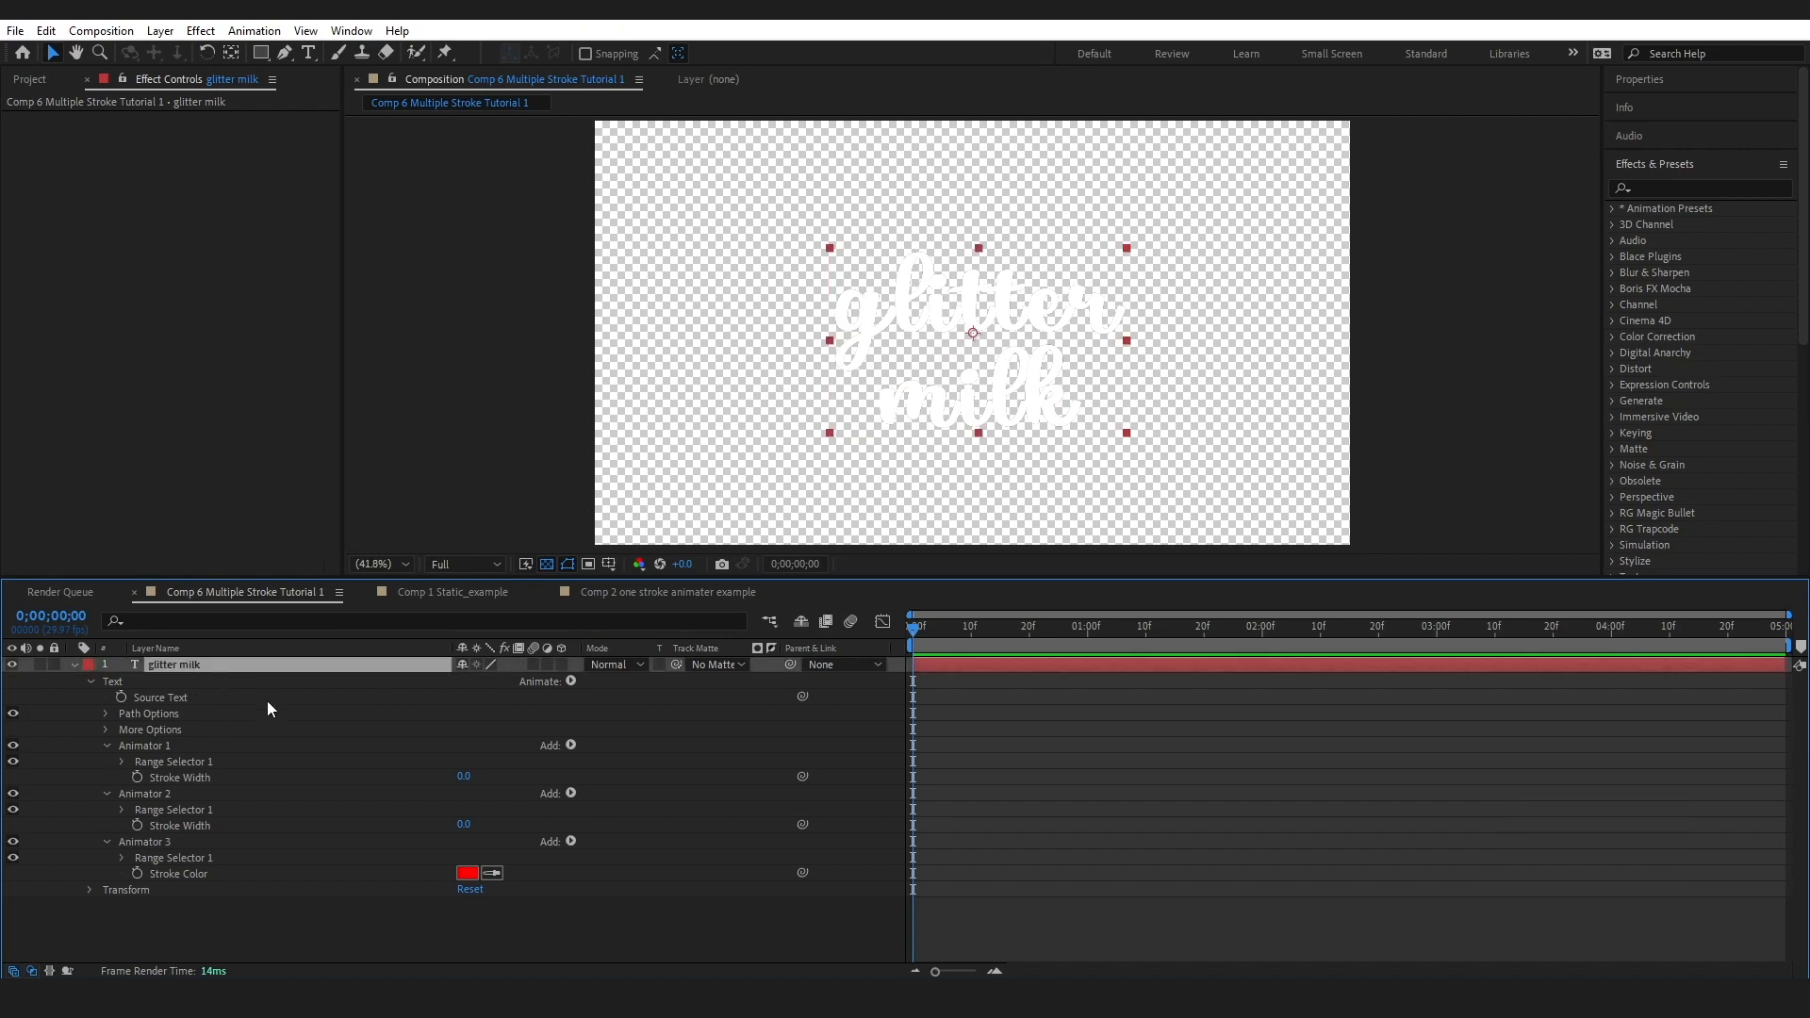
{"action": "left_click", "coordinate": [73, 665]}
{"action": "left_click", "coordinate": [161, 789]}
{"action": "left_click", "coordinate": [188, 664]}
{"action": "key", "text": "ctrl+d"}
{"action": "left_click_drag", "start_coordinate": [235, 665], "coordinate": [63, 693]}
{"action": "left_click", "coordinate": [73, 680]}
{"action": "left_click", "coordinate": [105, 762]}
Try a stroke width of 56 on Animator 1 of glitter milk 2, and reset it to 0
{"action": "left_click_drag", "start_coordinate": [462, 793], "coordinate": [510, 788]}
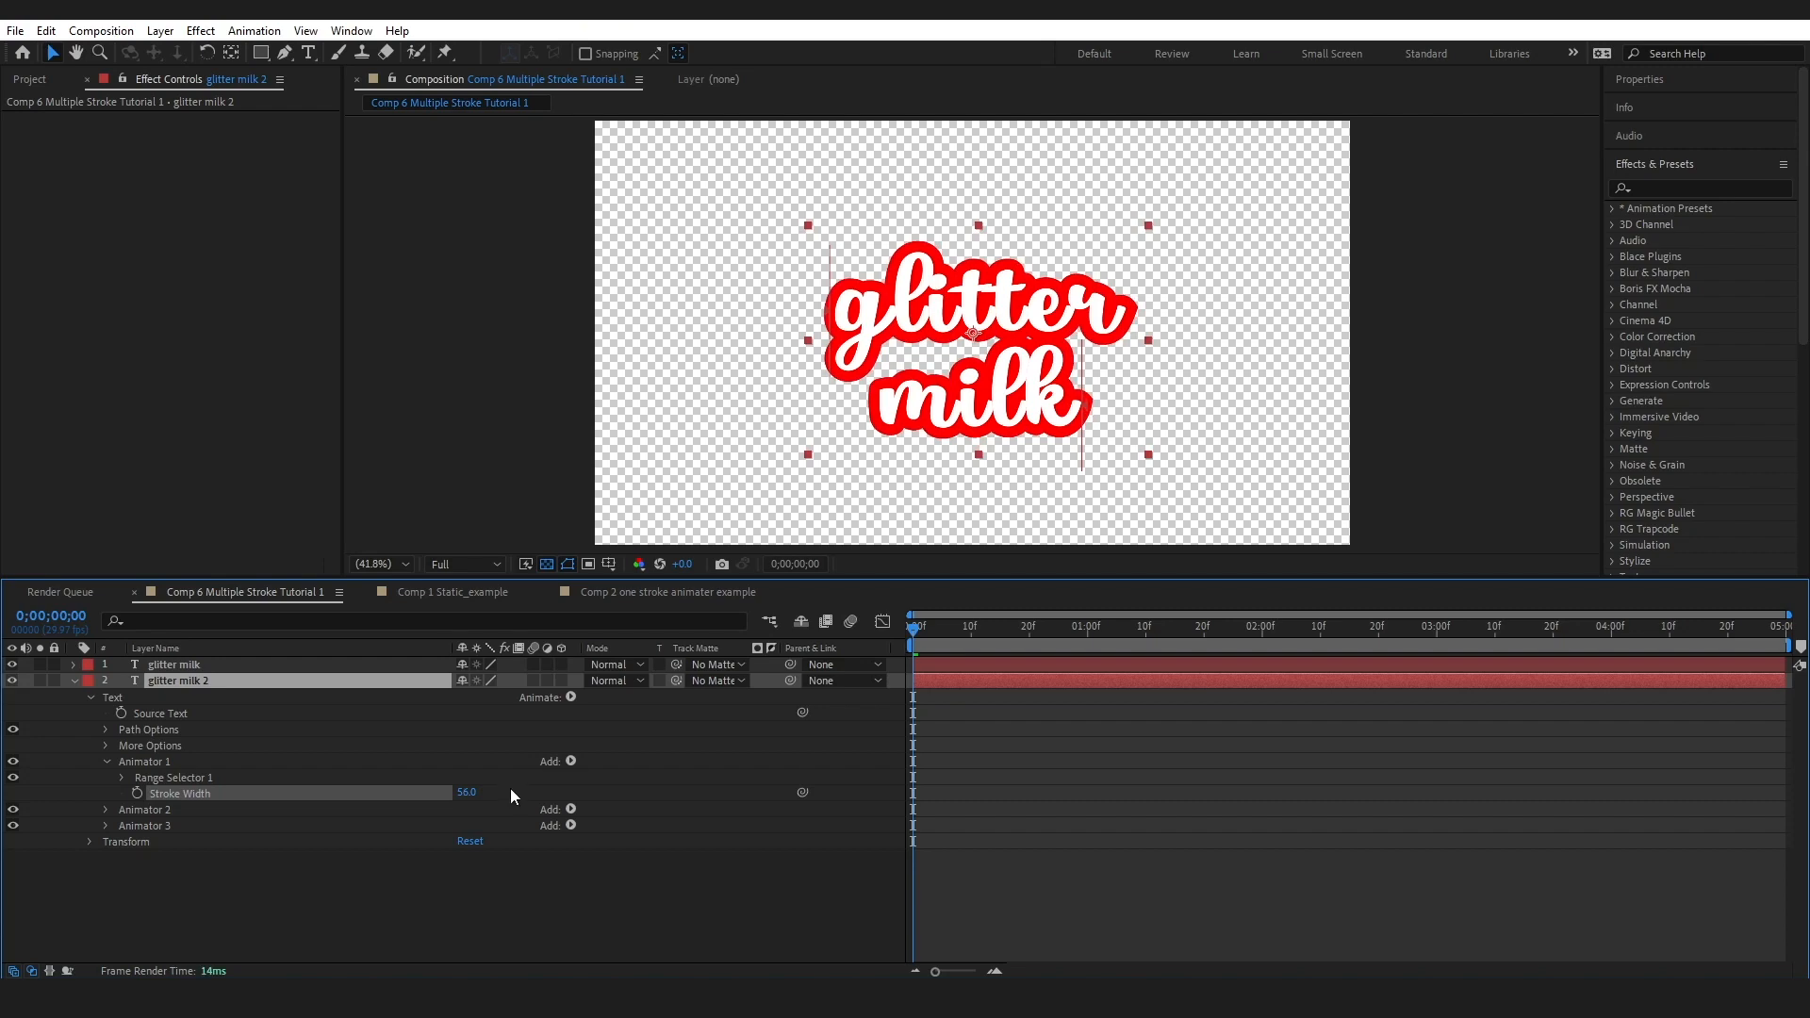
{"action": "left_click", "coordinate": [468, 791]}
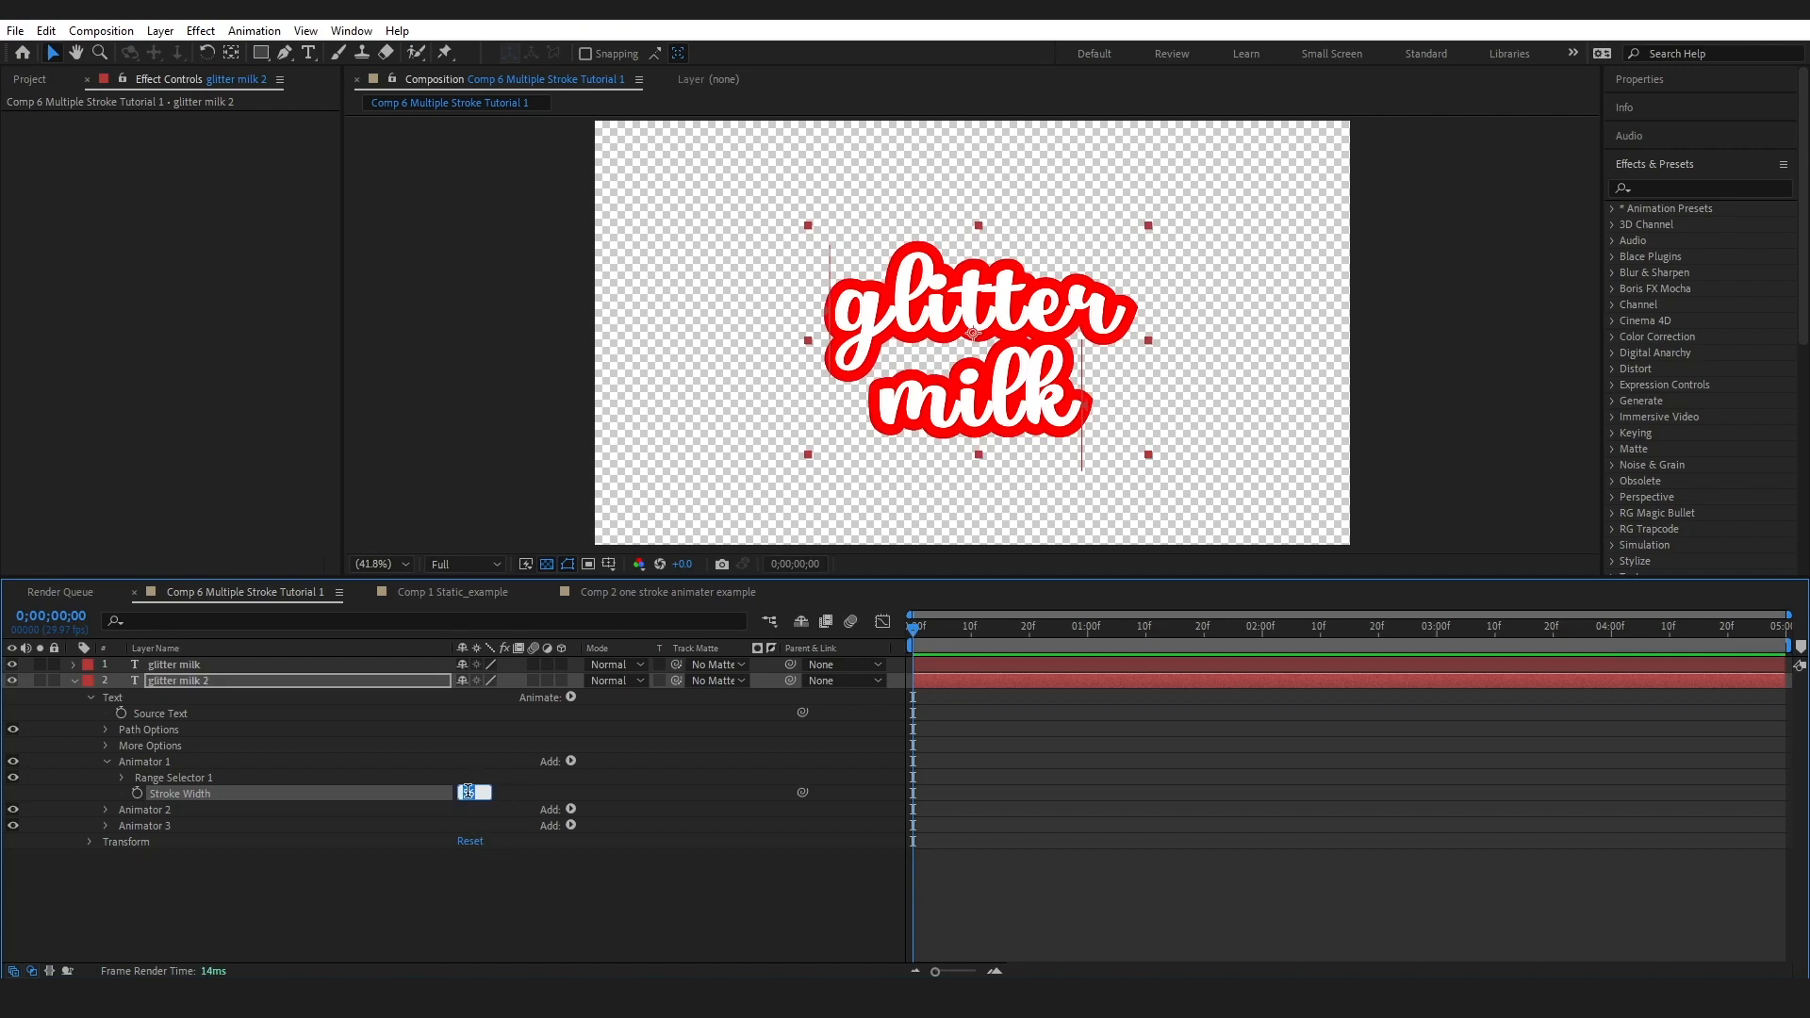
{"action": "type", "text": "0"}
{"action": "key", "text": "Return"}
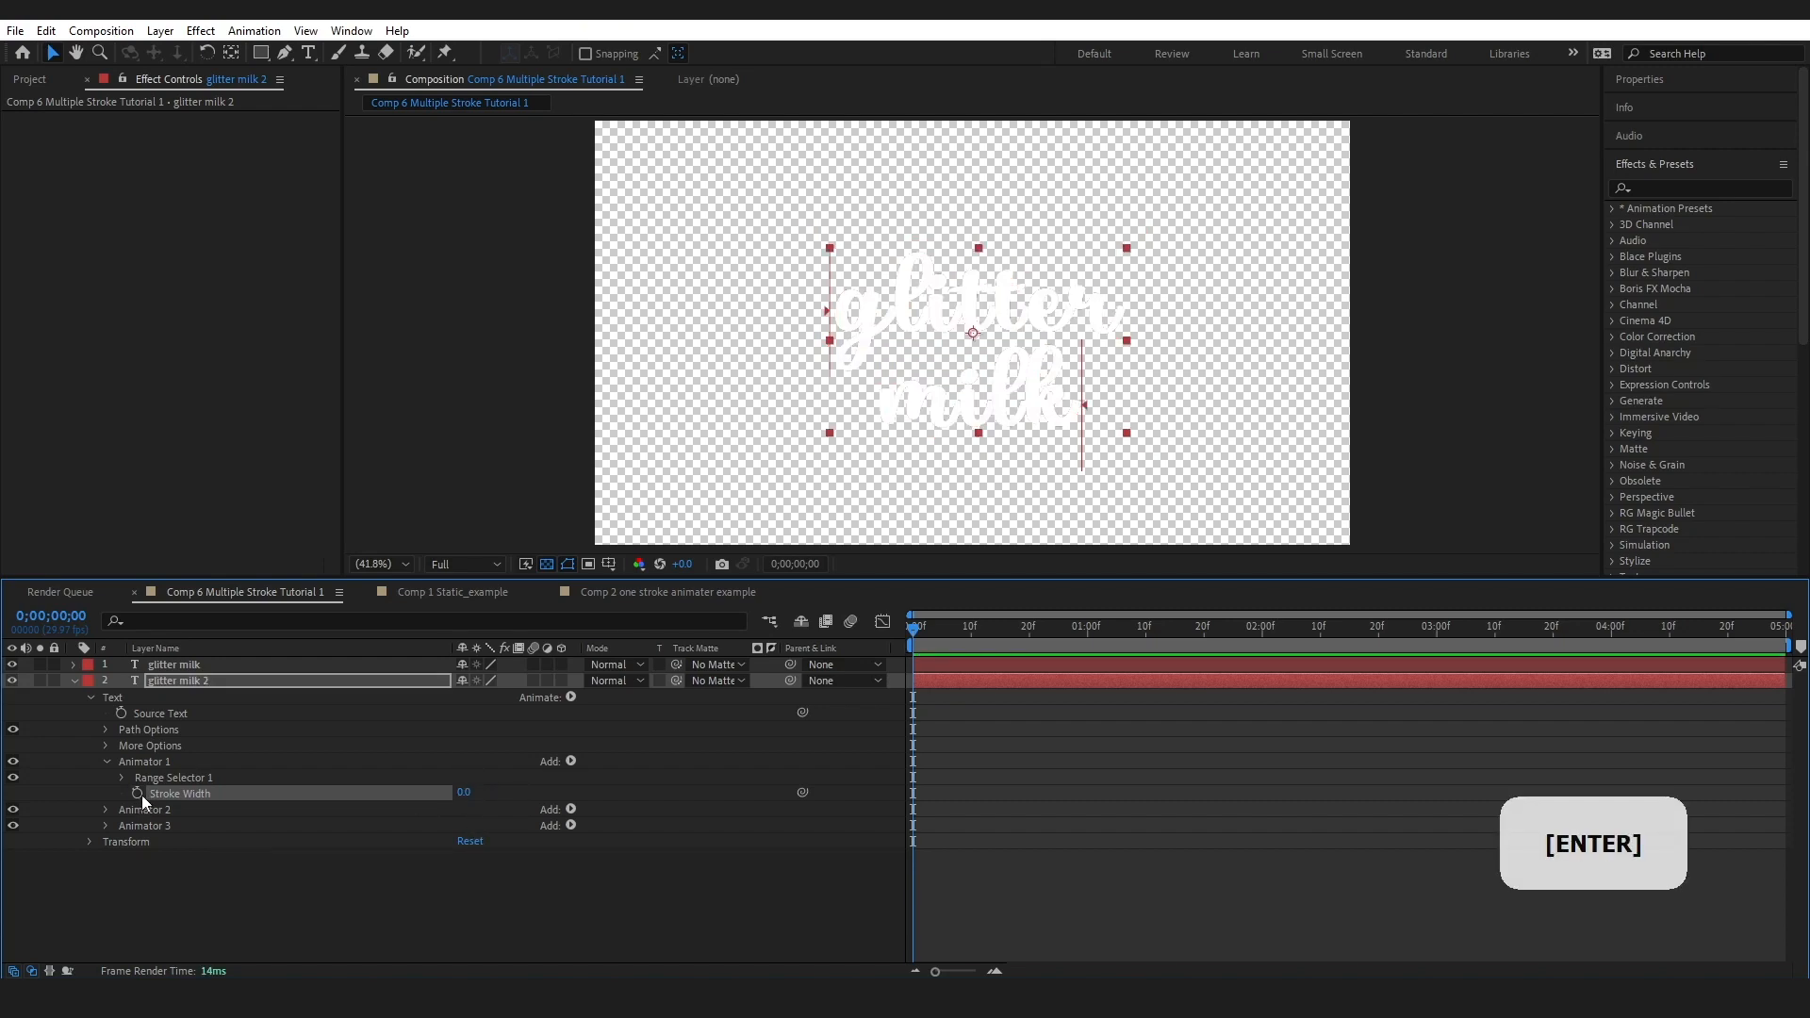
Add the expression value + (index*20) to Animator 1's Stroke Width on glitter milk 2 and copy the expression
{"action": "left_click", "coordinate": [139, 794], "text": "alt"}
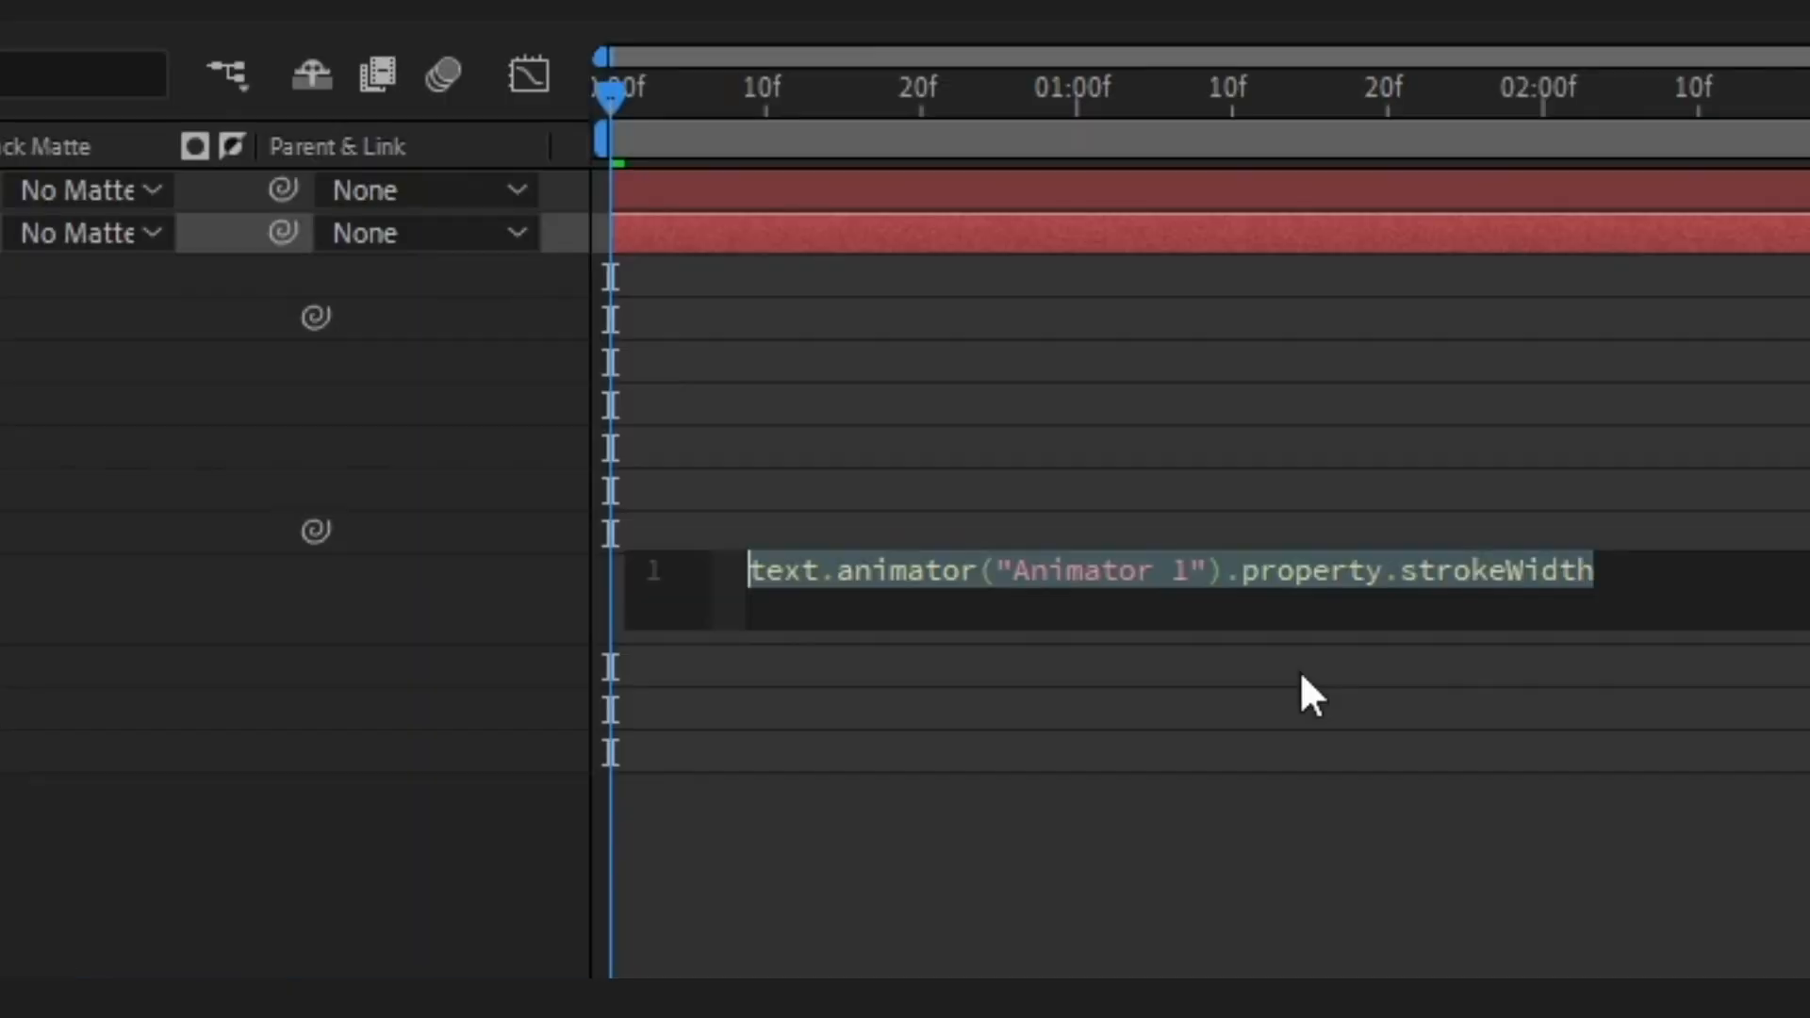
{"action": "type", "text": "val"}
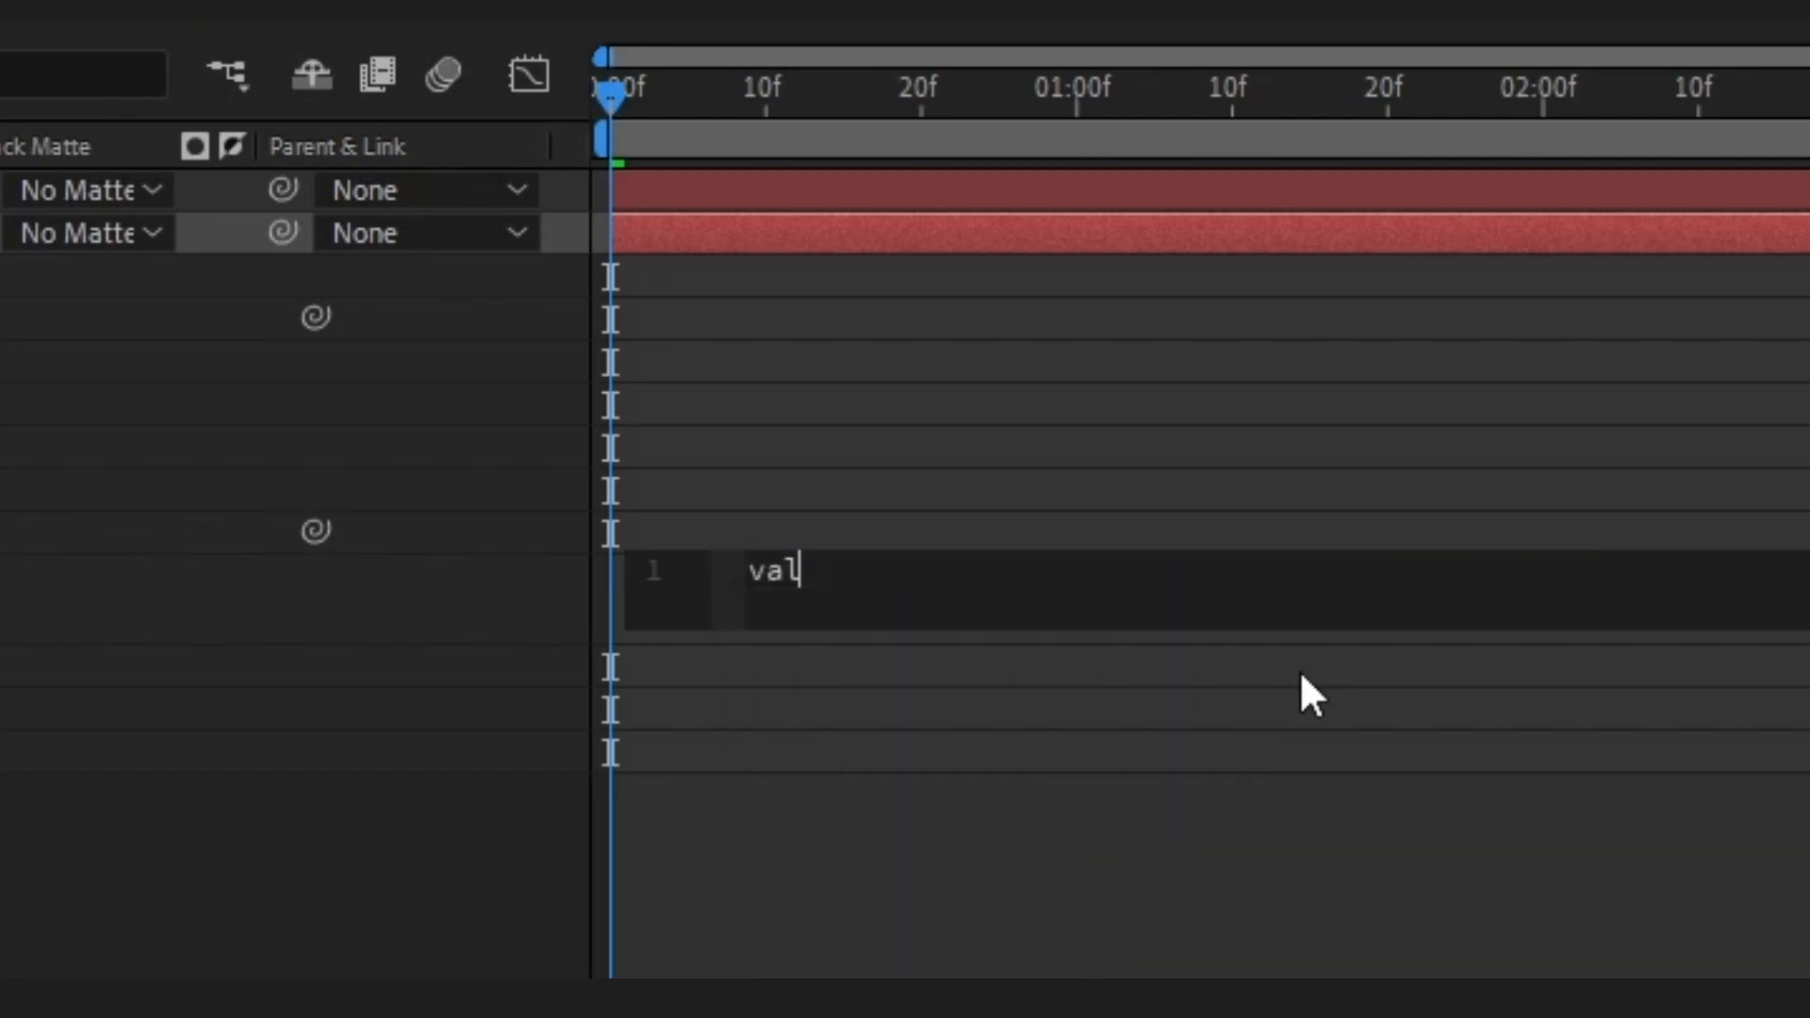
{"action": "type", "text": "ue + (index"}
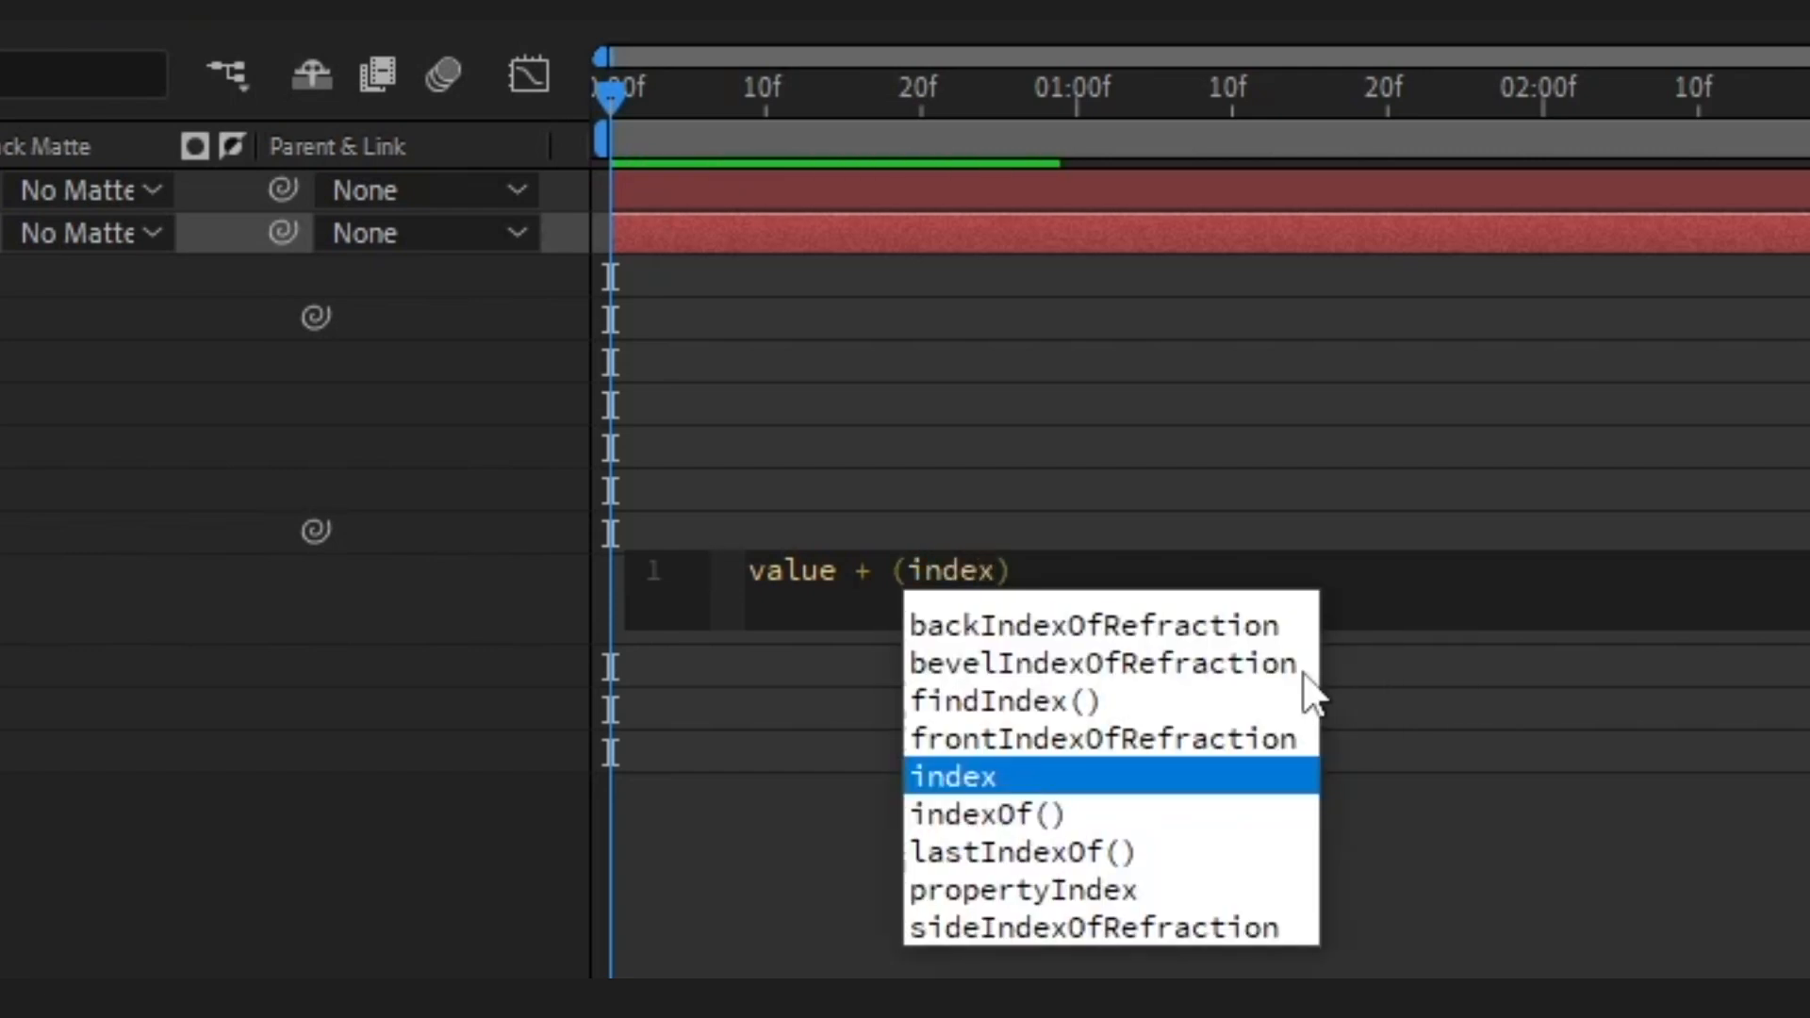
{"action": "type", "text": "*20"}
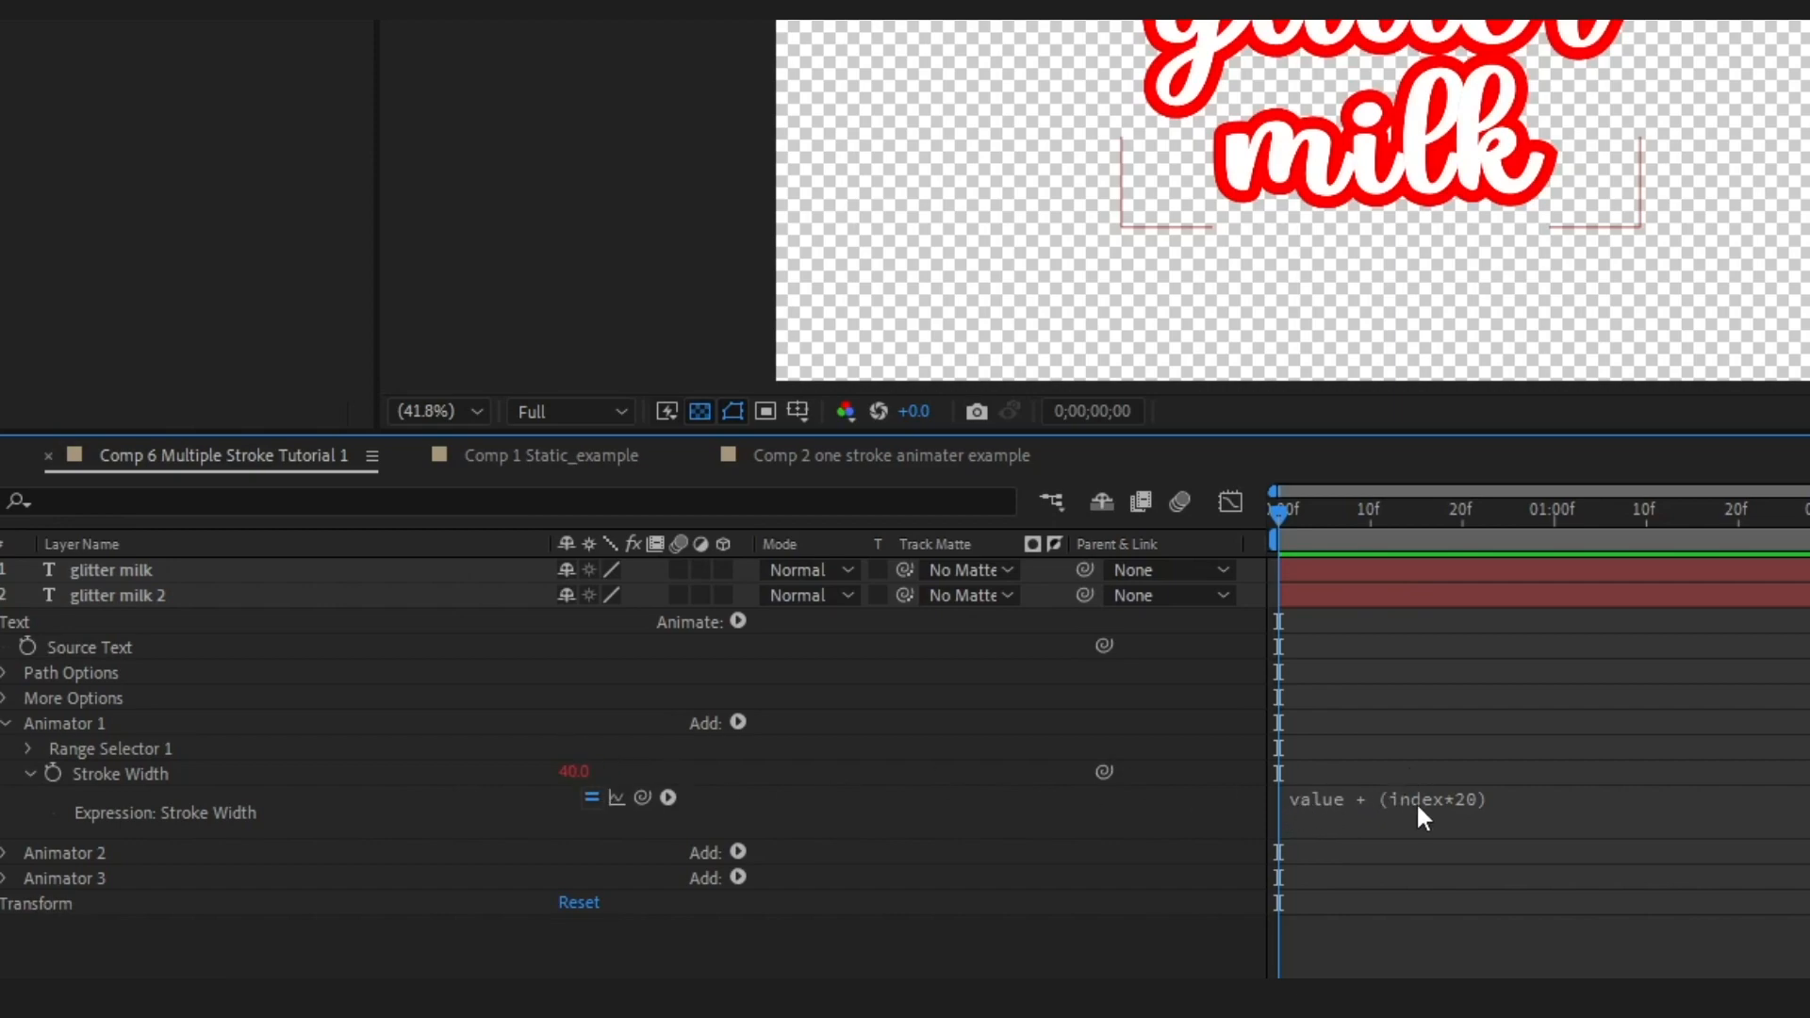
{"action": "left_click", "coordinate": [236, 595]}
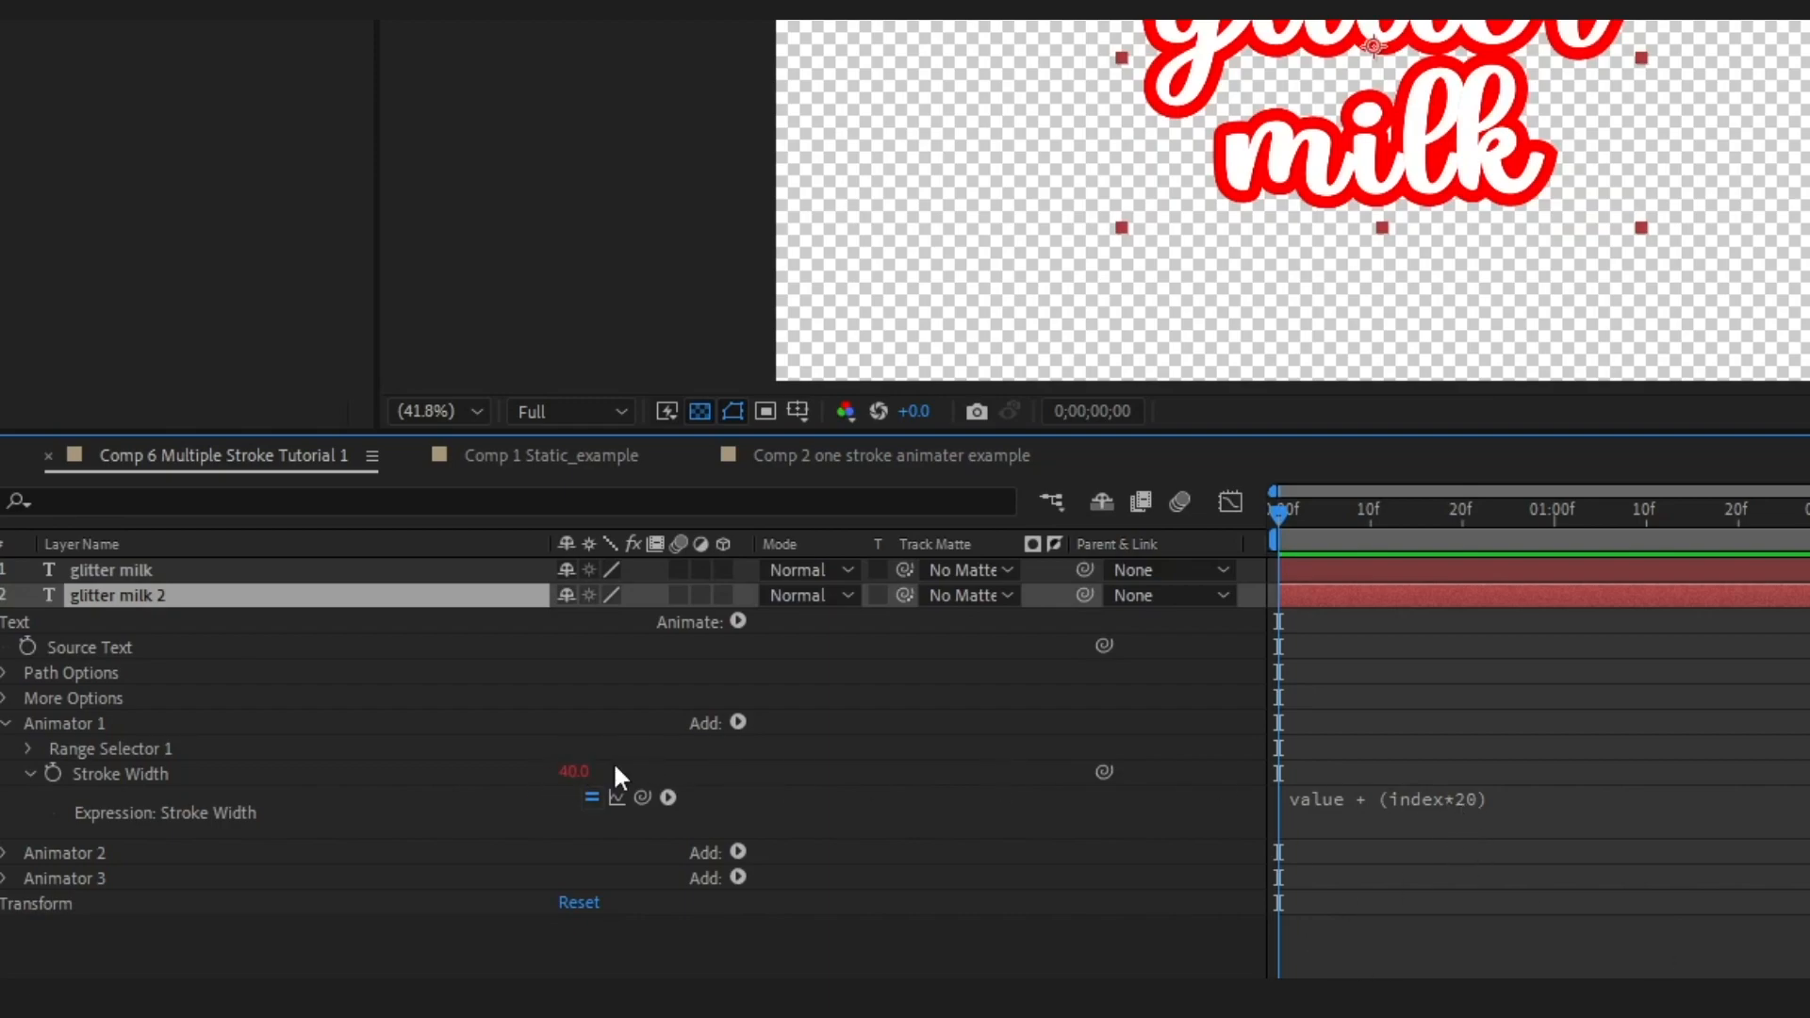
{"action": "left_click", "coordinate": [1462, 802]}
{"action": "key", "text": "ctrl+c"}
Try a multiplier of 40 in Animator 1's Stroke Width expression on glitter milk 2, and set it back to 20
{"action": "left_click", "coordinate": [1461, 801]}
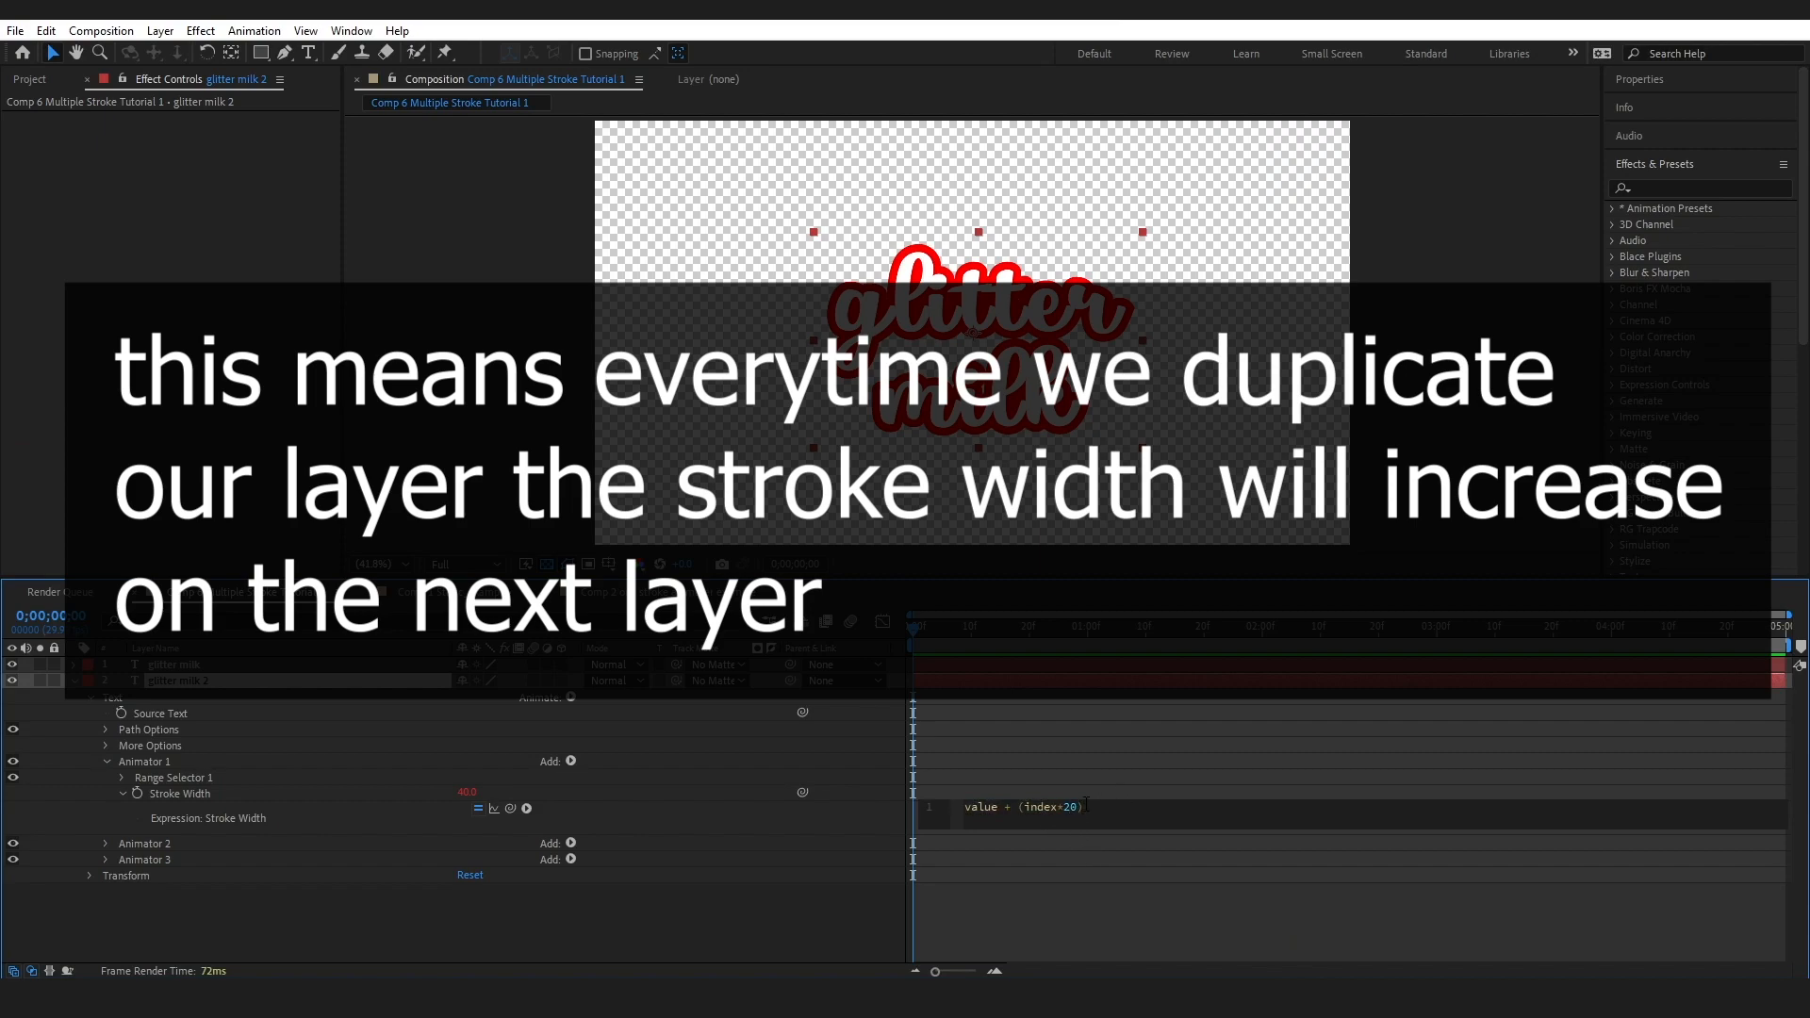
{"action": "key", "text": "BackSpace"}
{"action": "type", "text": "4"}
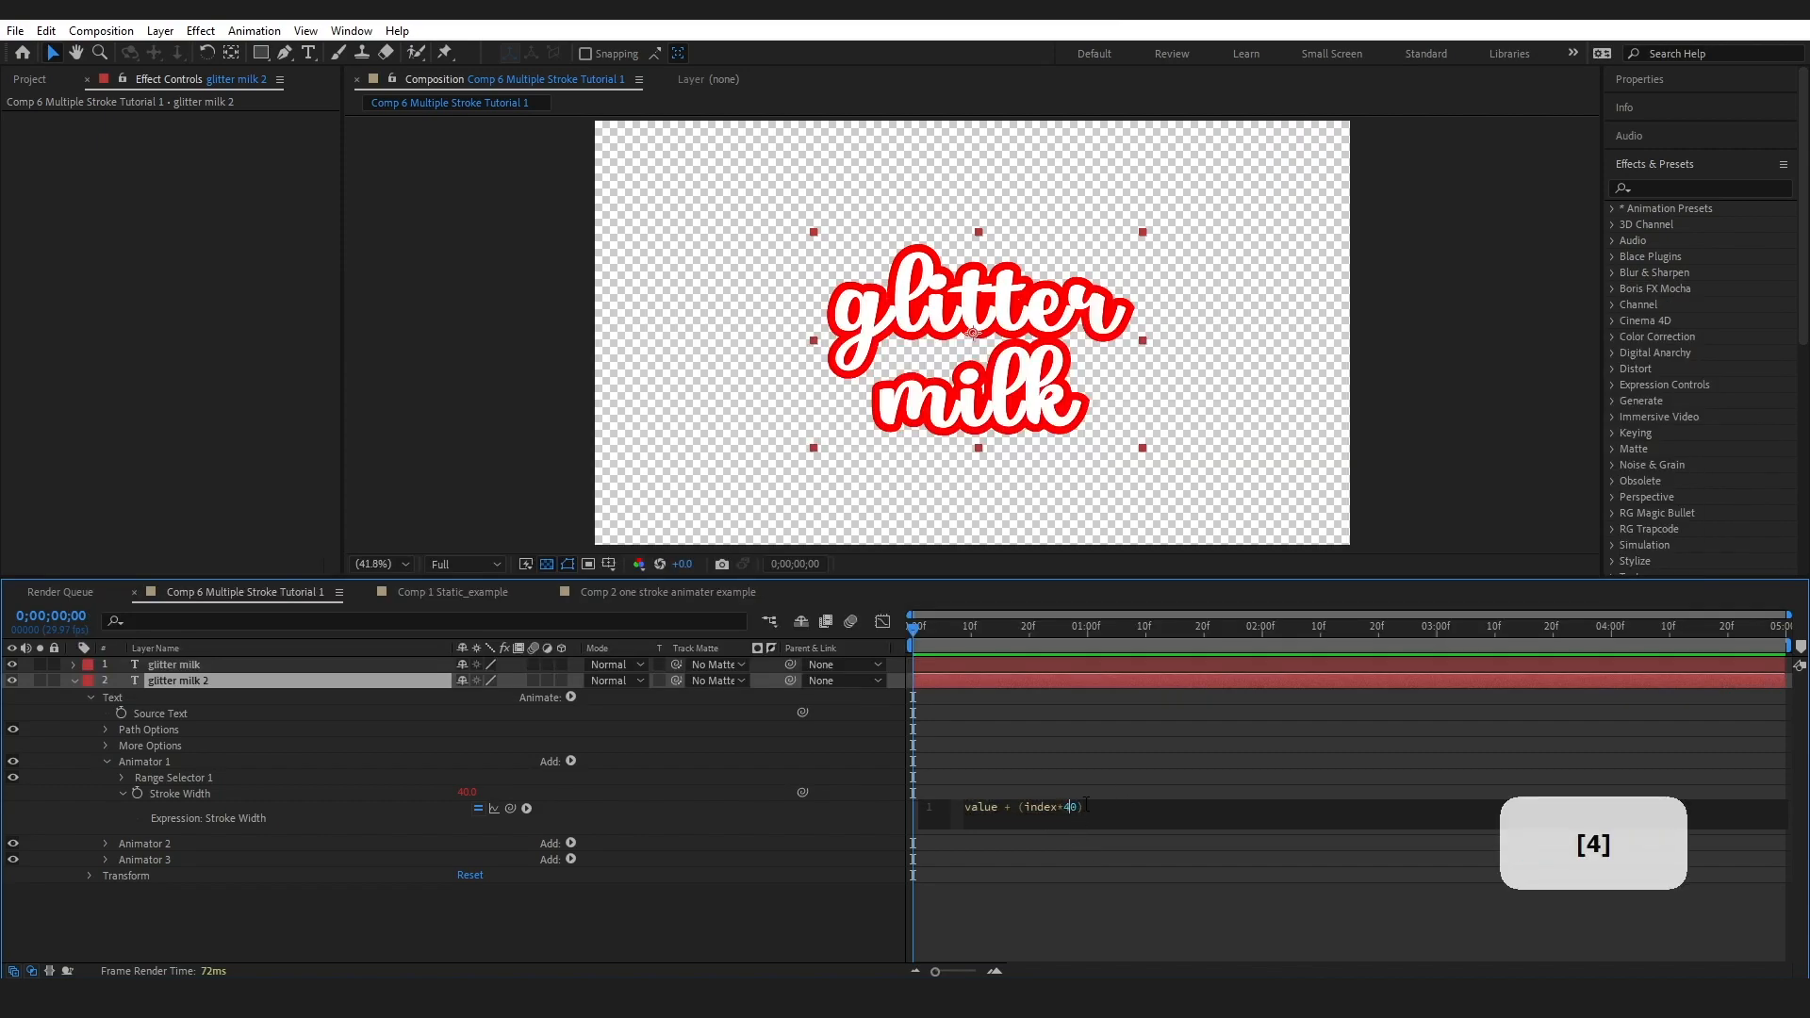
{"action": "left_click", "coordinate": [1092, 931]}
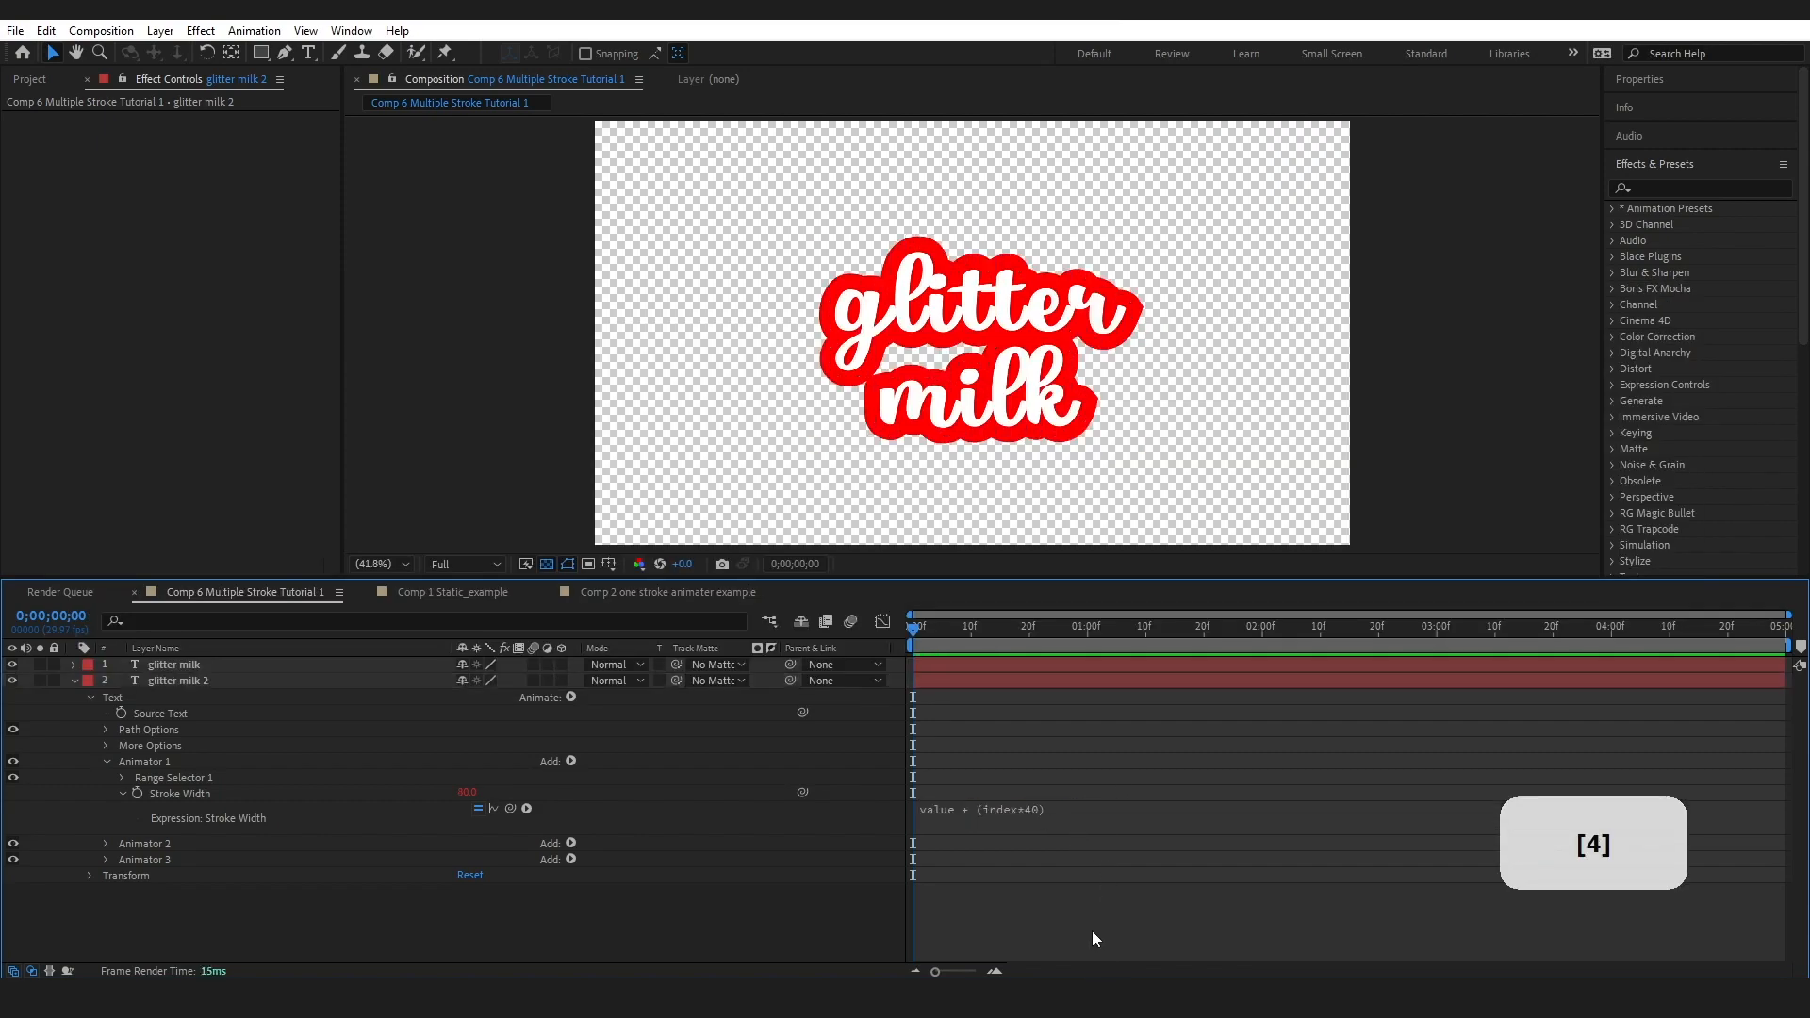
{"action": "left_click", "coordinate": [1037, 807]}
{"action": "left_click", "coordinate": [1068, 807]}
{"action": "key", "text": "BackSpace"}
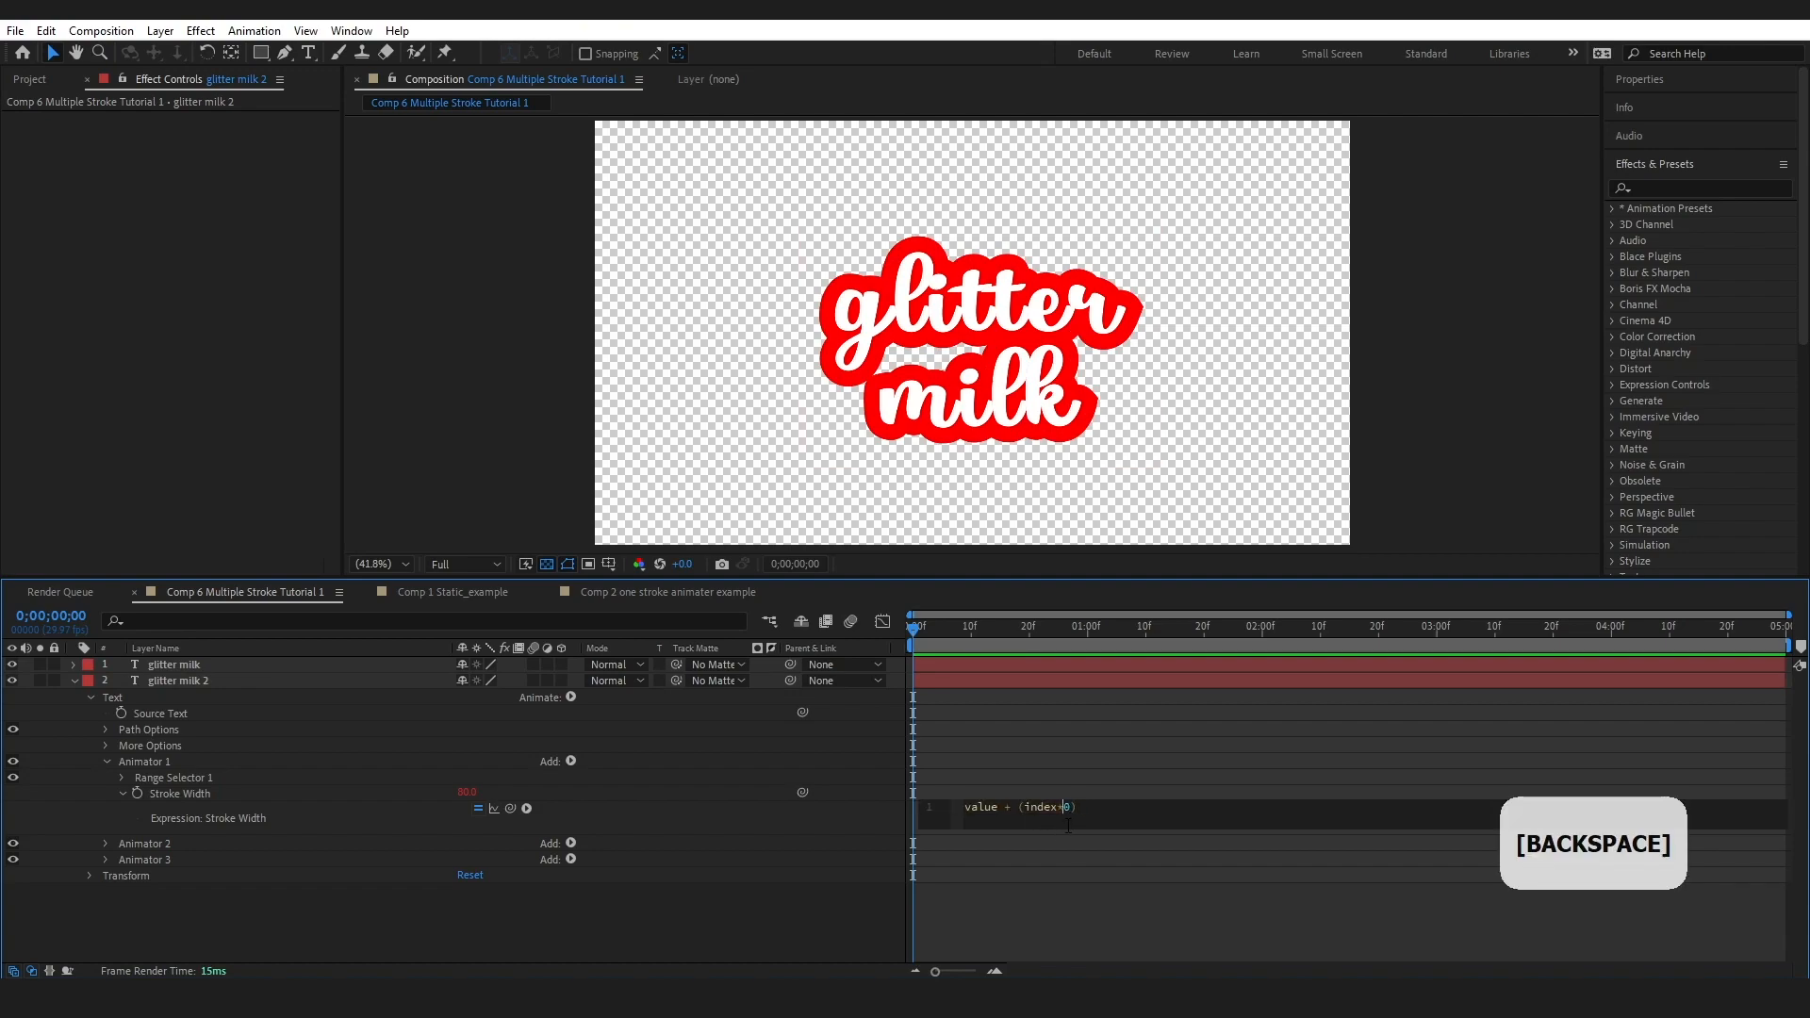
{"action": "type", "text": "2"}
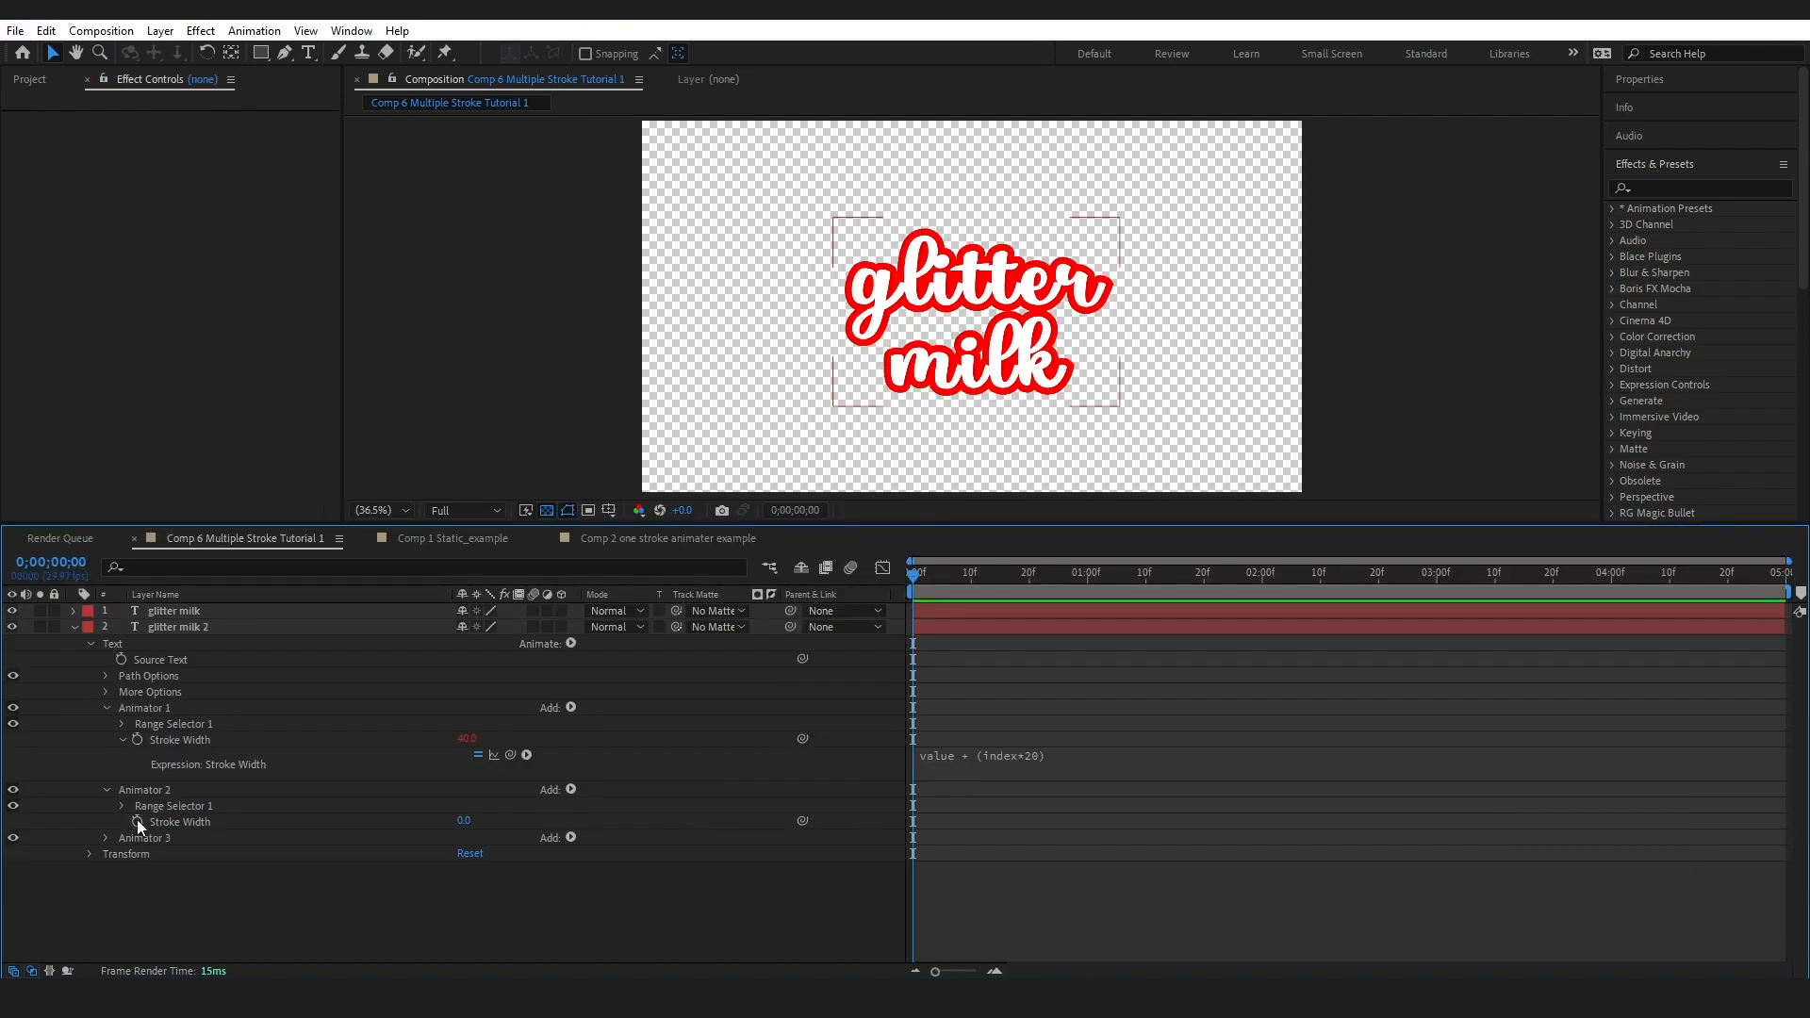
Add the copied expression value + (index*20) to Animator 2's Stroke Width on glitter milk 2
{"action": "left_click", "coordinate": [137, 818], "text": "alt"}
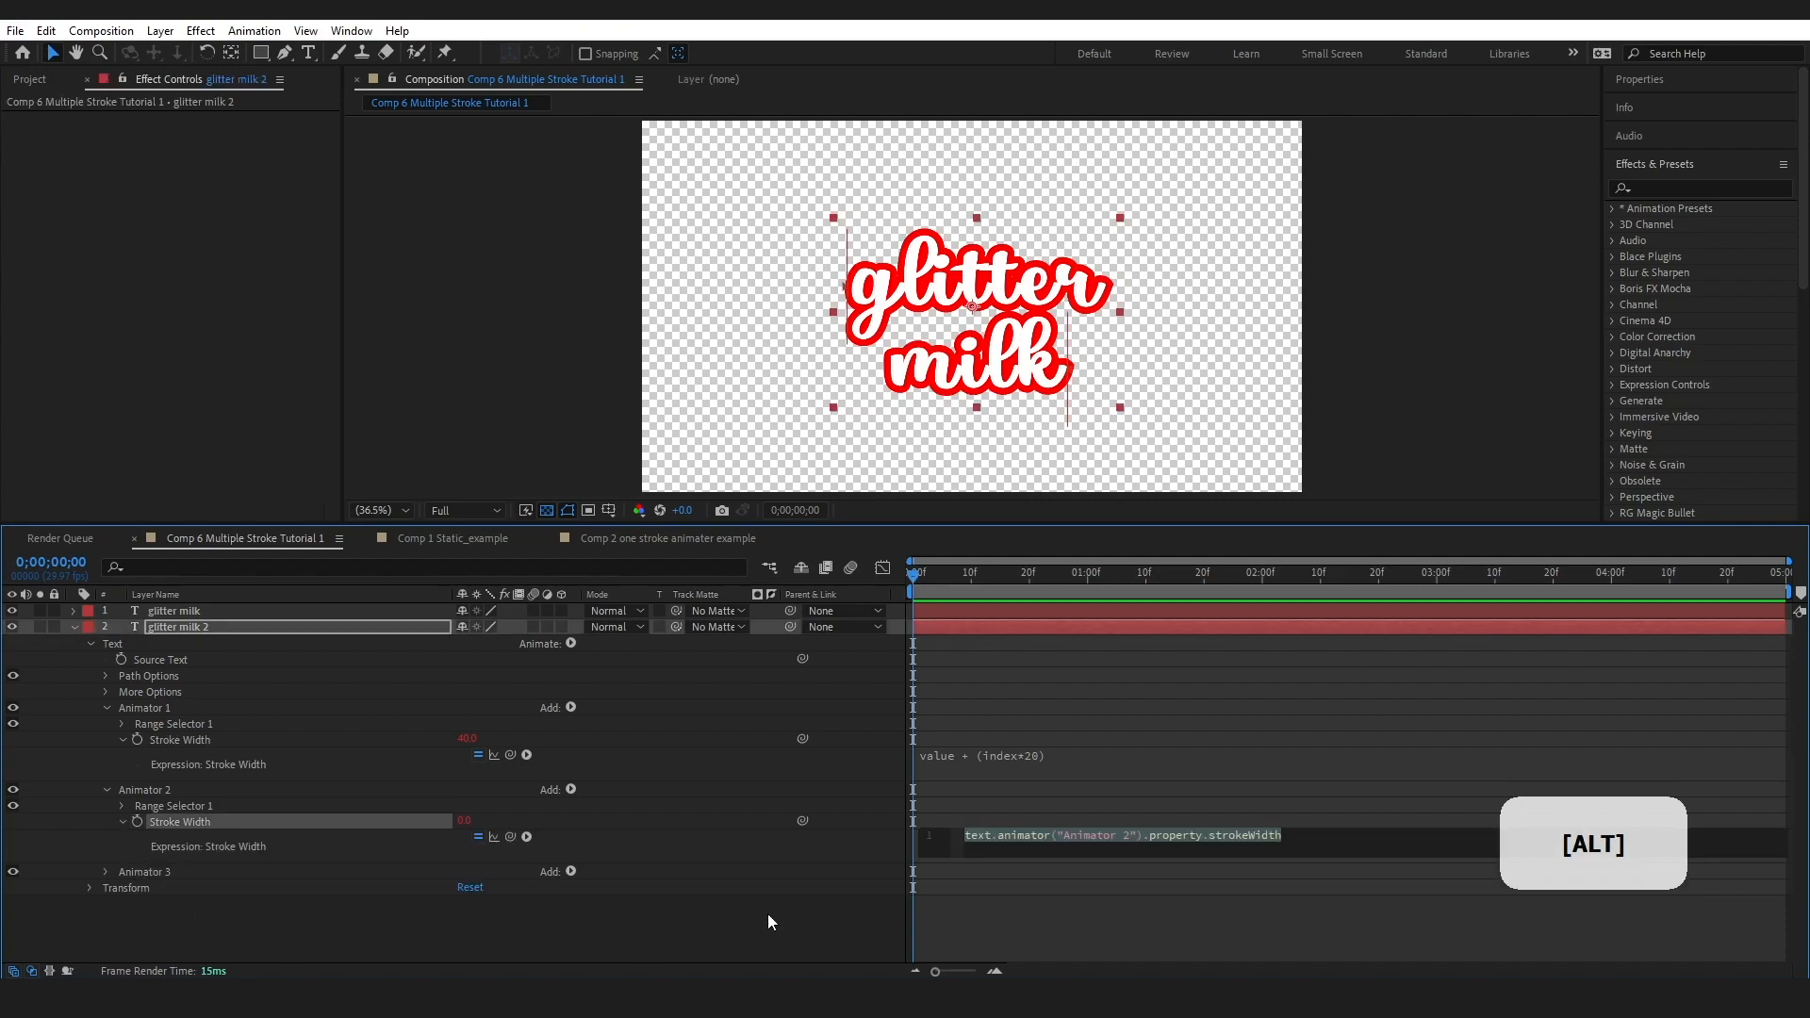
{"action": "key", "text": "ctrl+v"}
{"action": "left_click", "coordinate": [825, 916]}
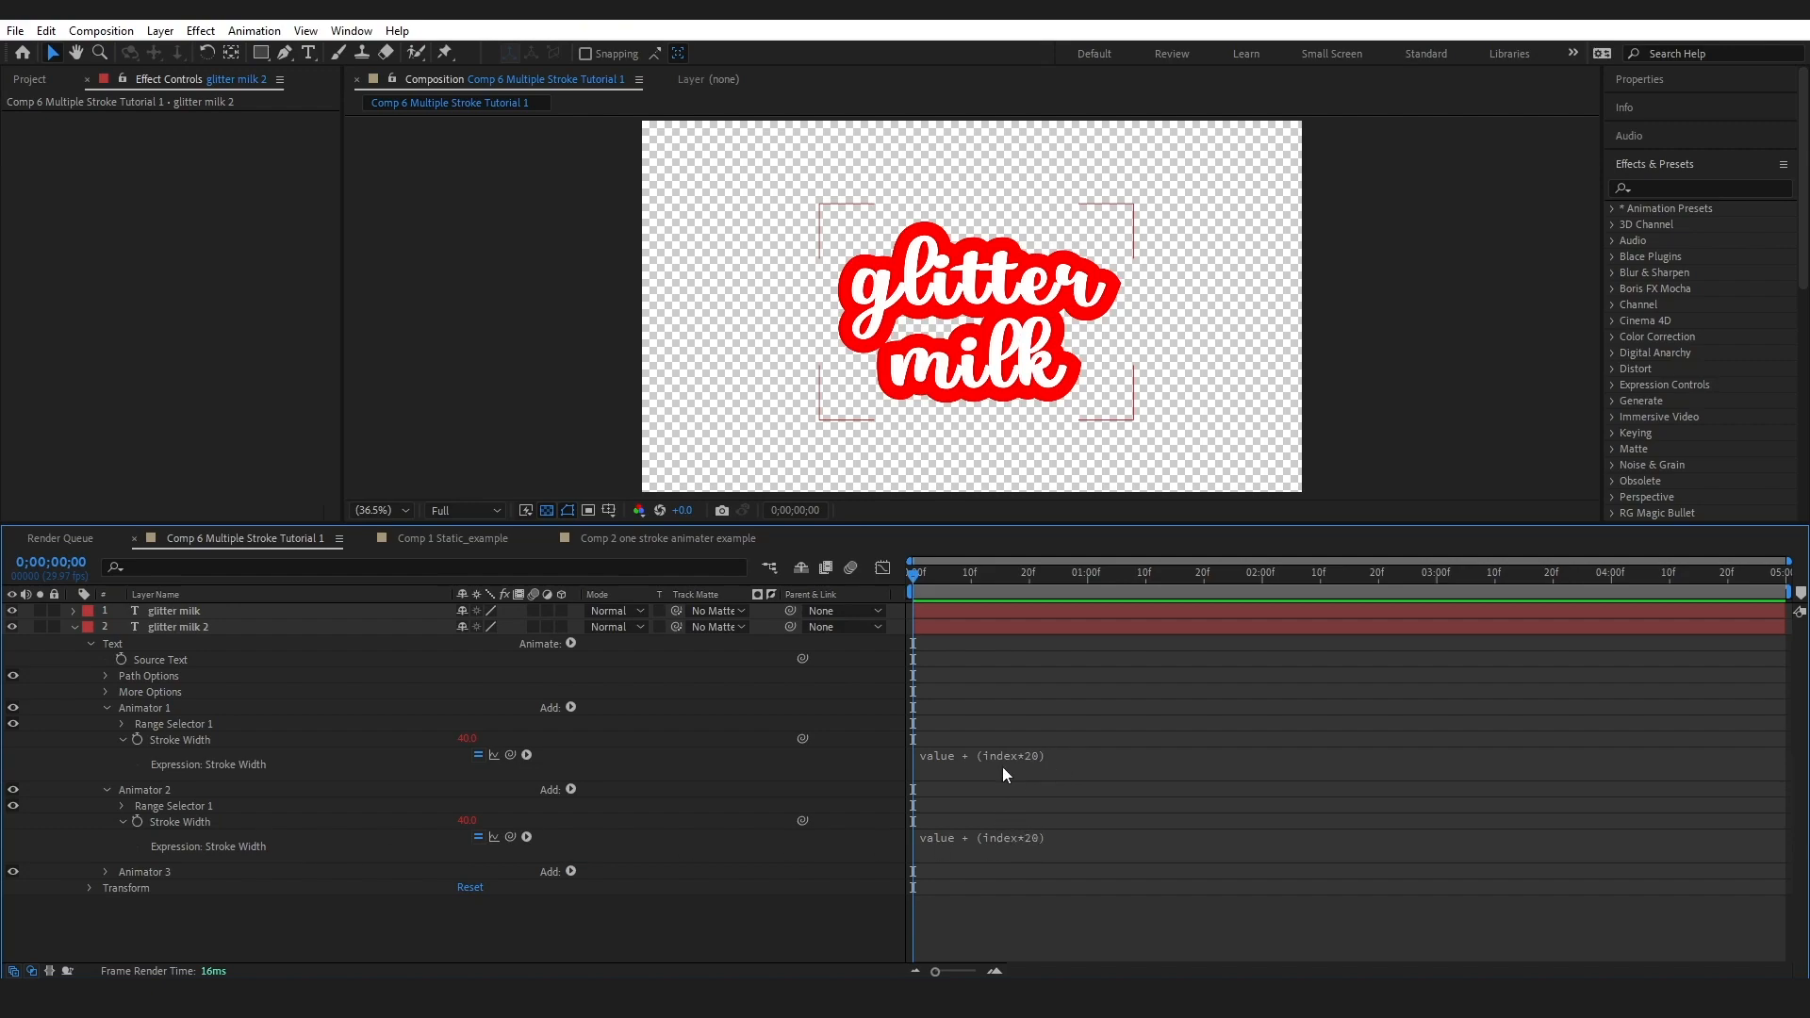
Duplicate the glitter milk 2 layer three times to build up wider strokes
{"action": "left_click", "coordinate": [184, 628]}
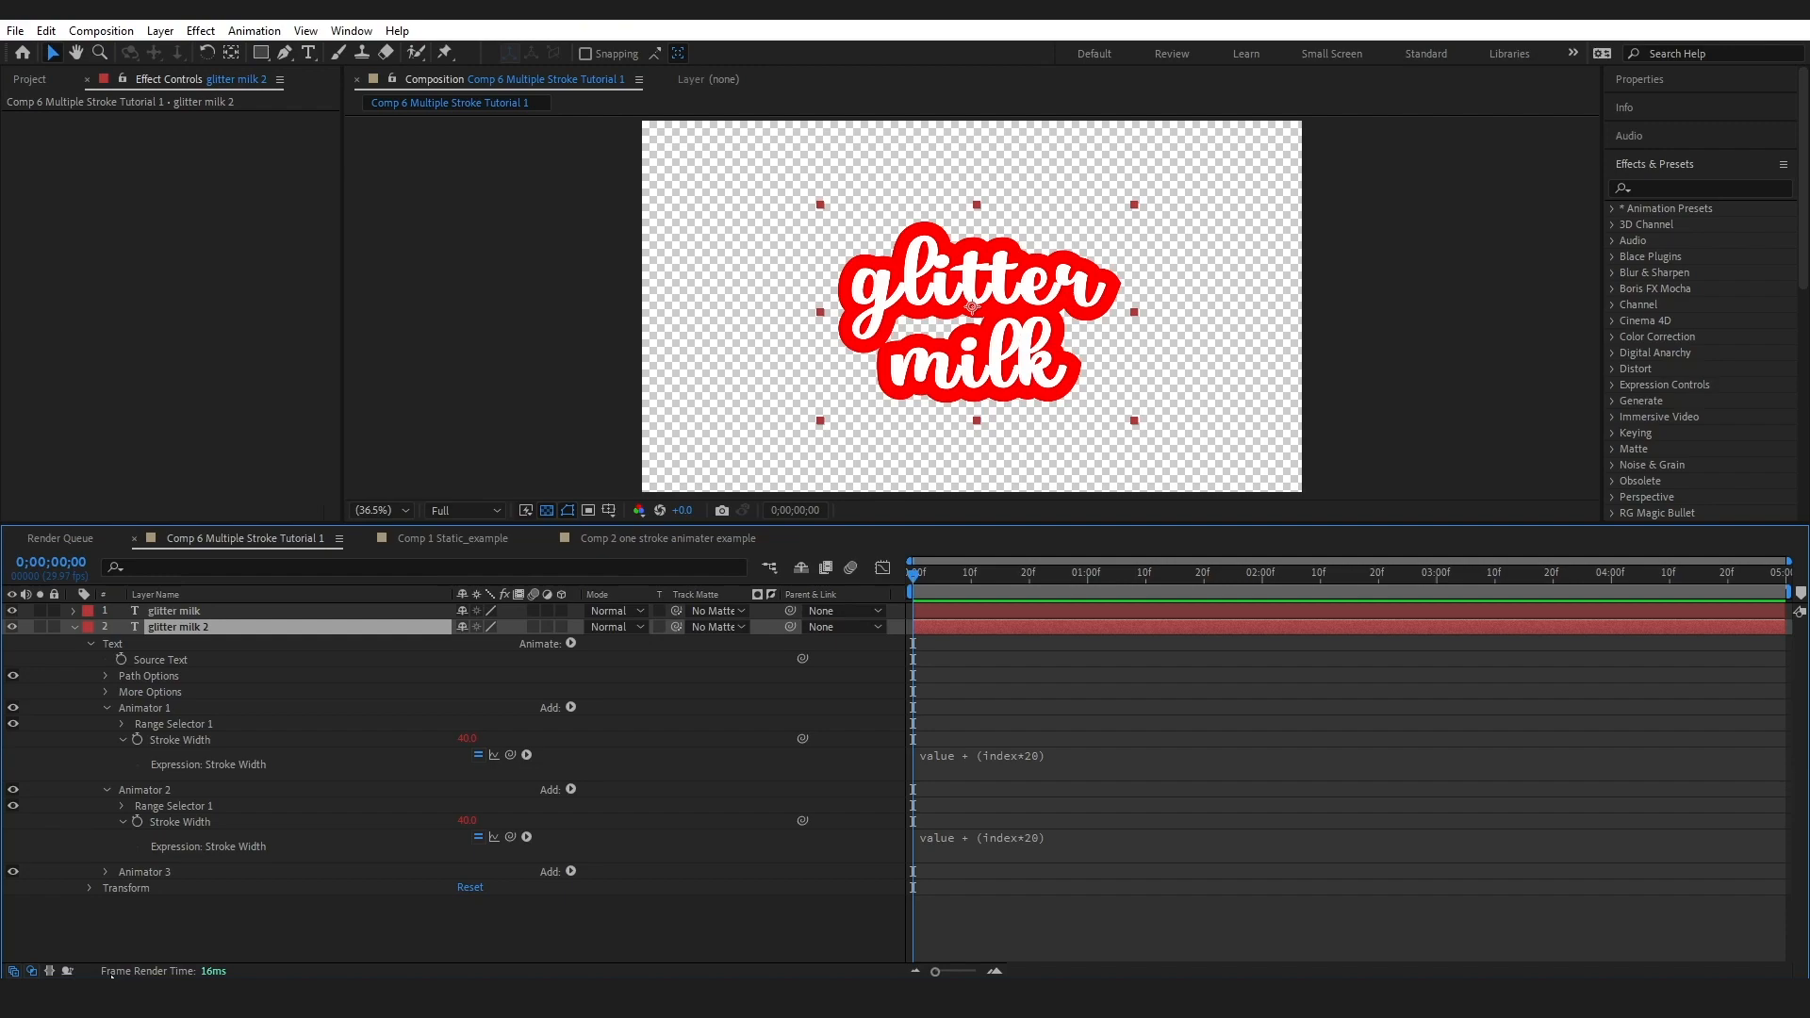
{"action": "key", "text": "ctrl+d"}
{"action": "key", "text": "ctrl+d"}
{"action": "key", "text": "ctrl+d"}
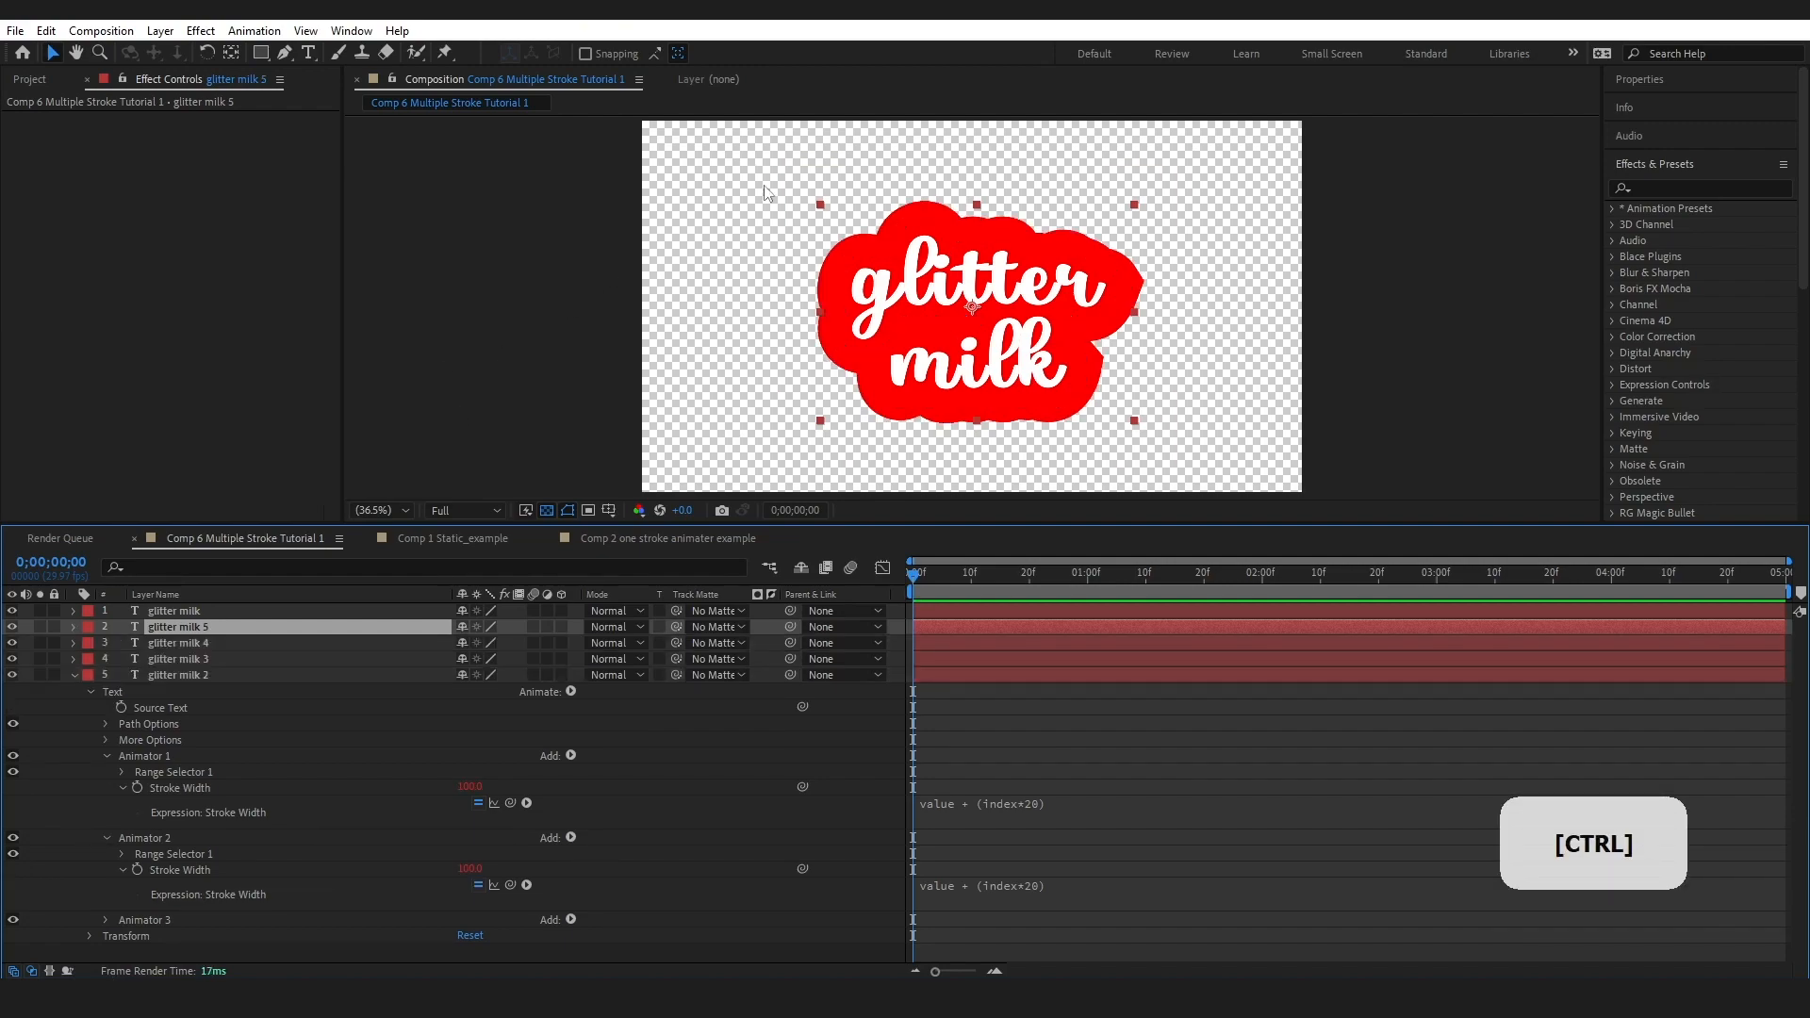
In the Comp 2 one stroke animater example composition, duplicate the glitter milk 58 layer three times
{"action": "left_click", "coordinate": [626, 537]}
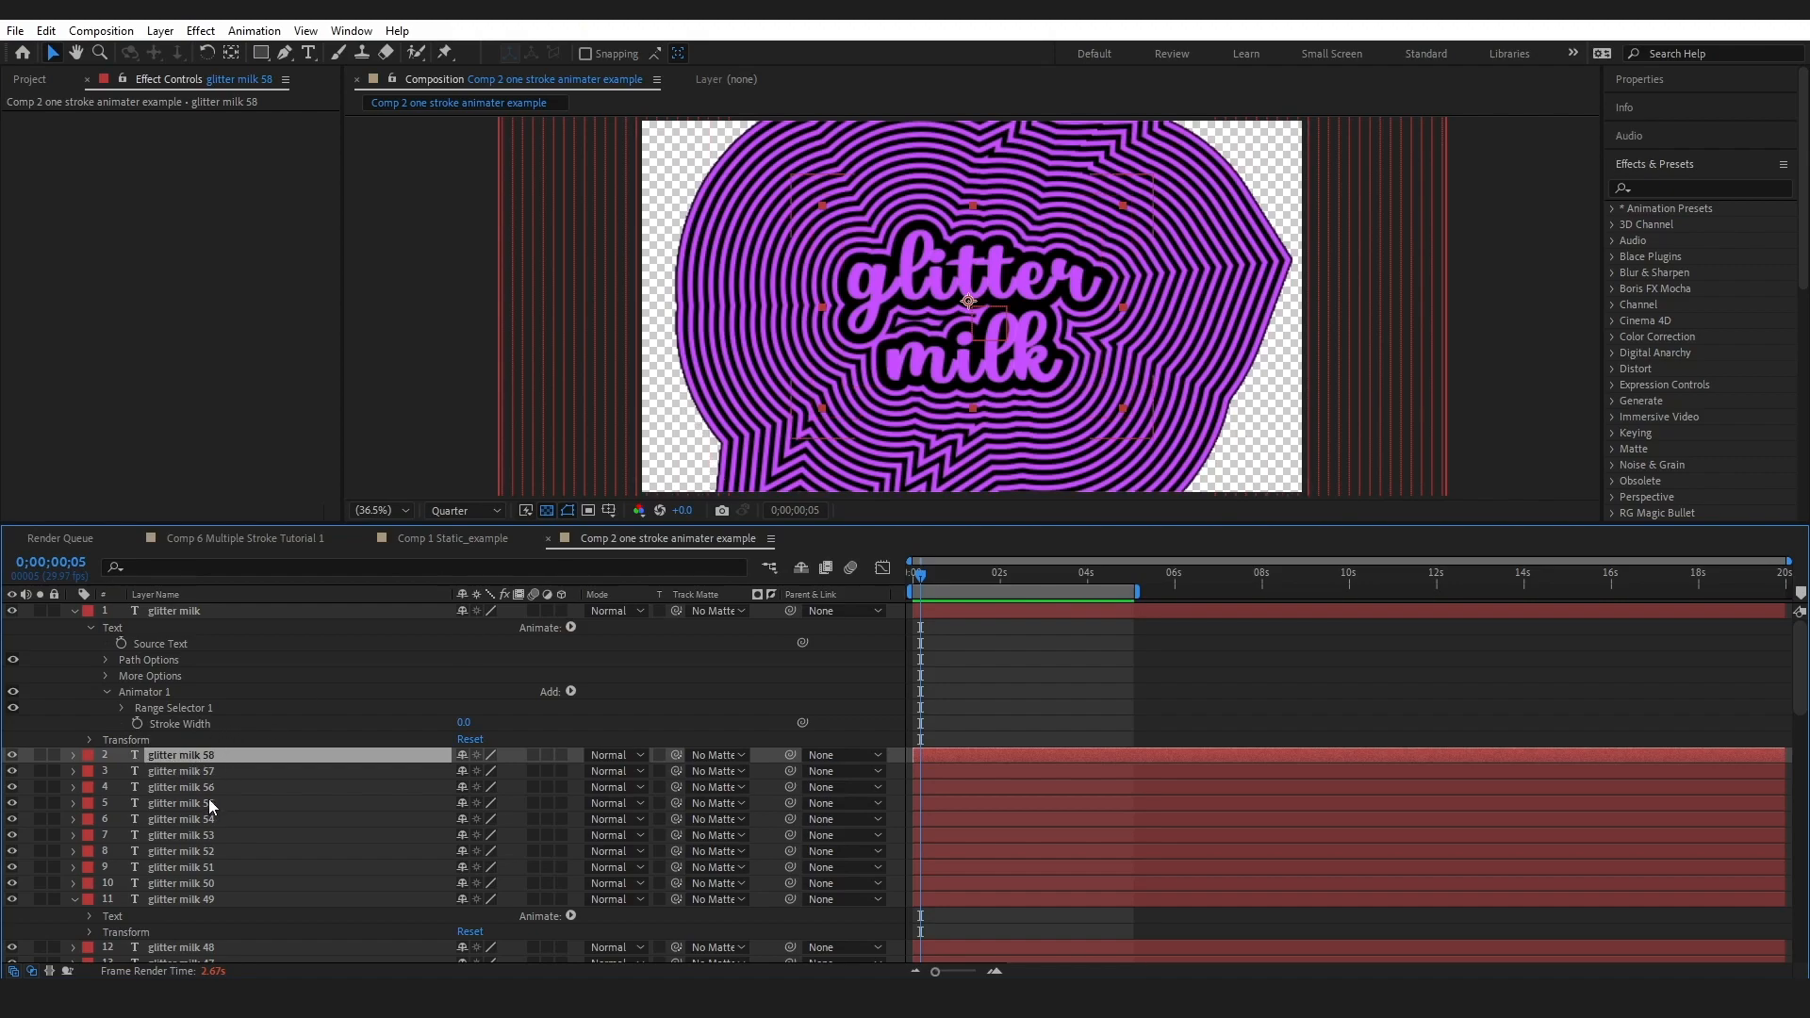
{"action": "key", "text": "ctrl"}
{"action": "key", "text": "ctrl+d"}
{"action": "key", "text": "ctrl+d"}
{"action": "key", "text": "ctrl+d"}
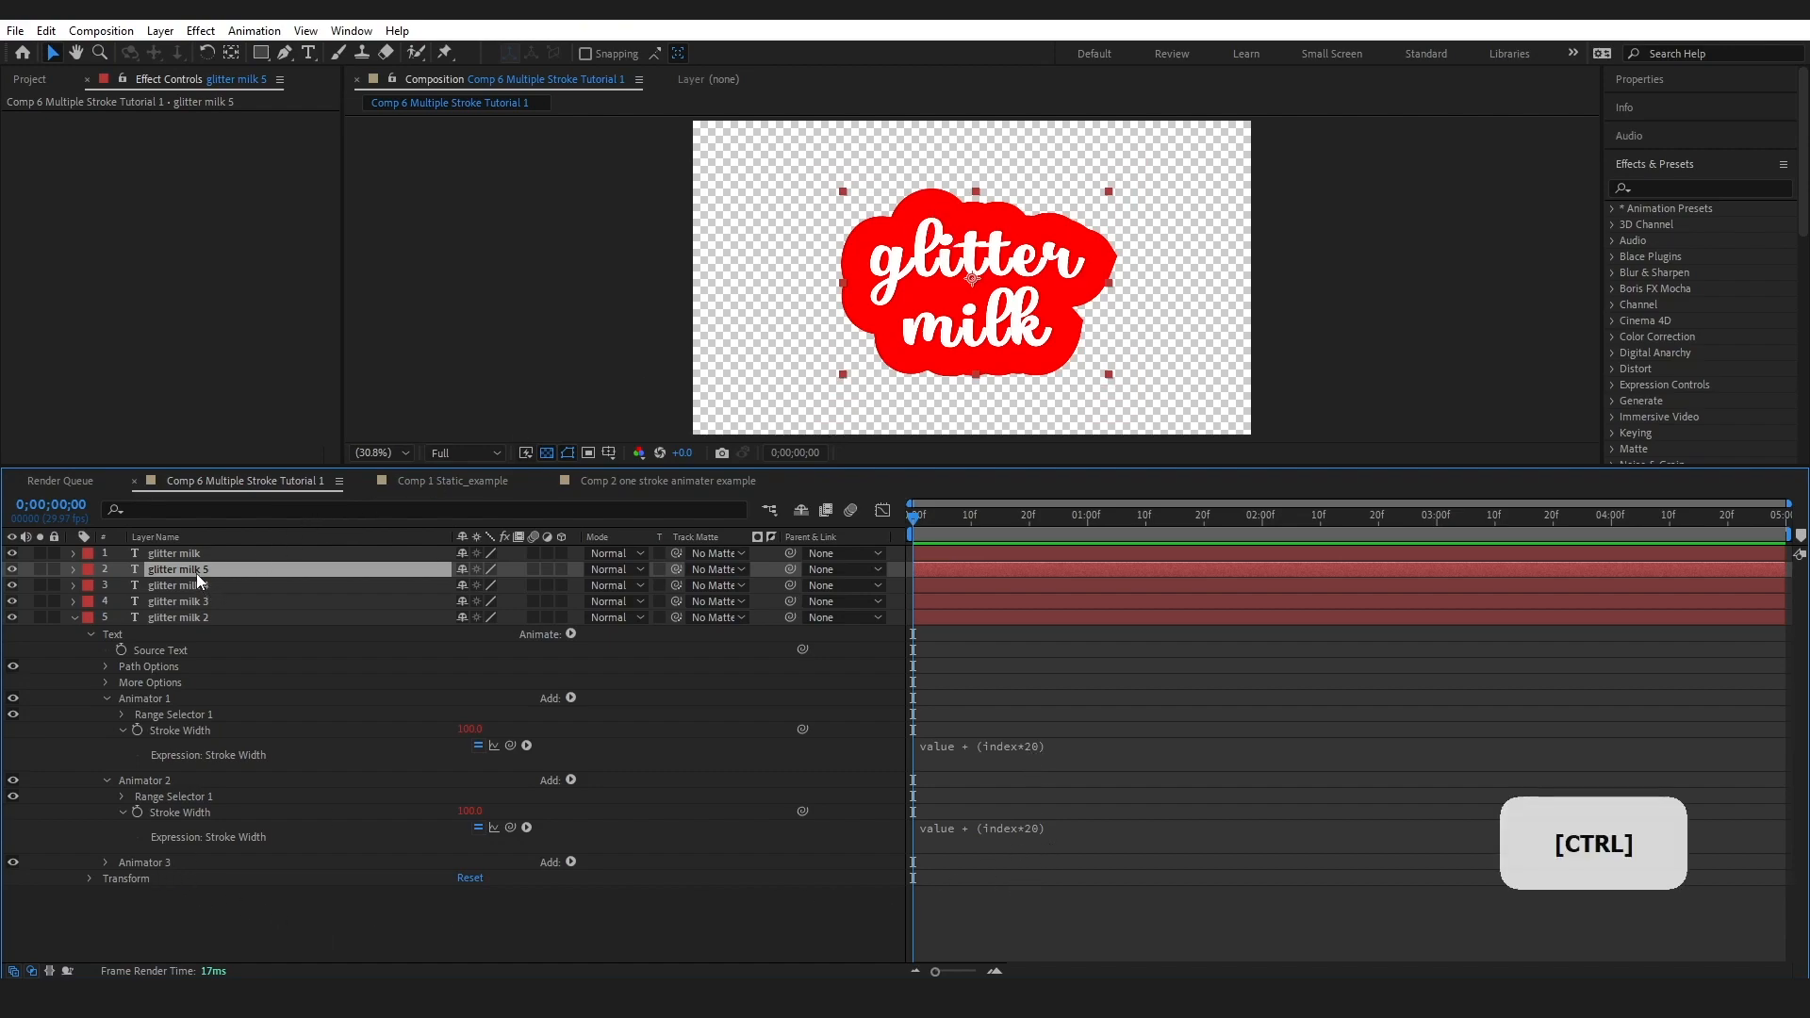
In Comp 6, duplicate glitter milk 5 twice and set glitter milk 7's Animator 3 stroke color to light blue
{"action": "key", "text": "ctrl+d"}
{"action": "key", "text": "ctrl+d"}
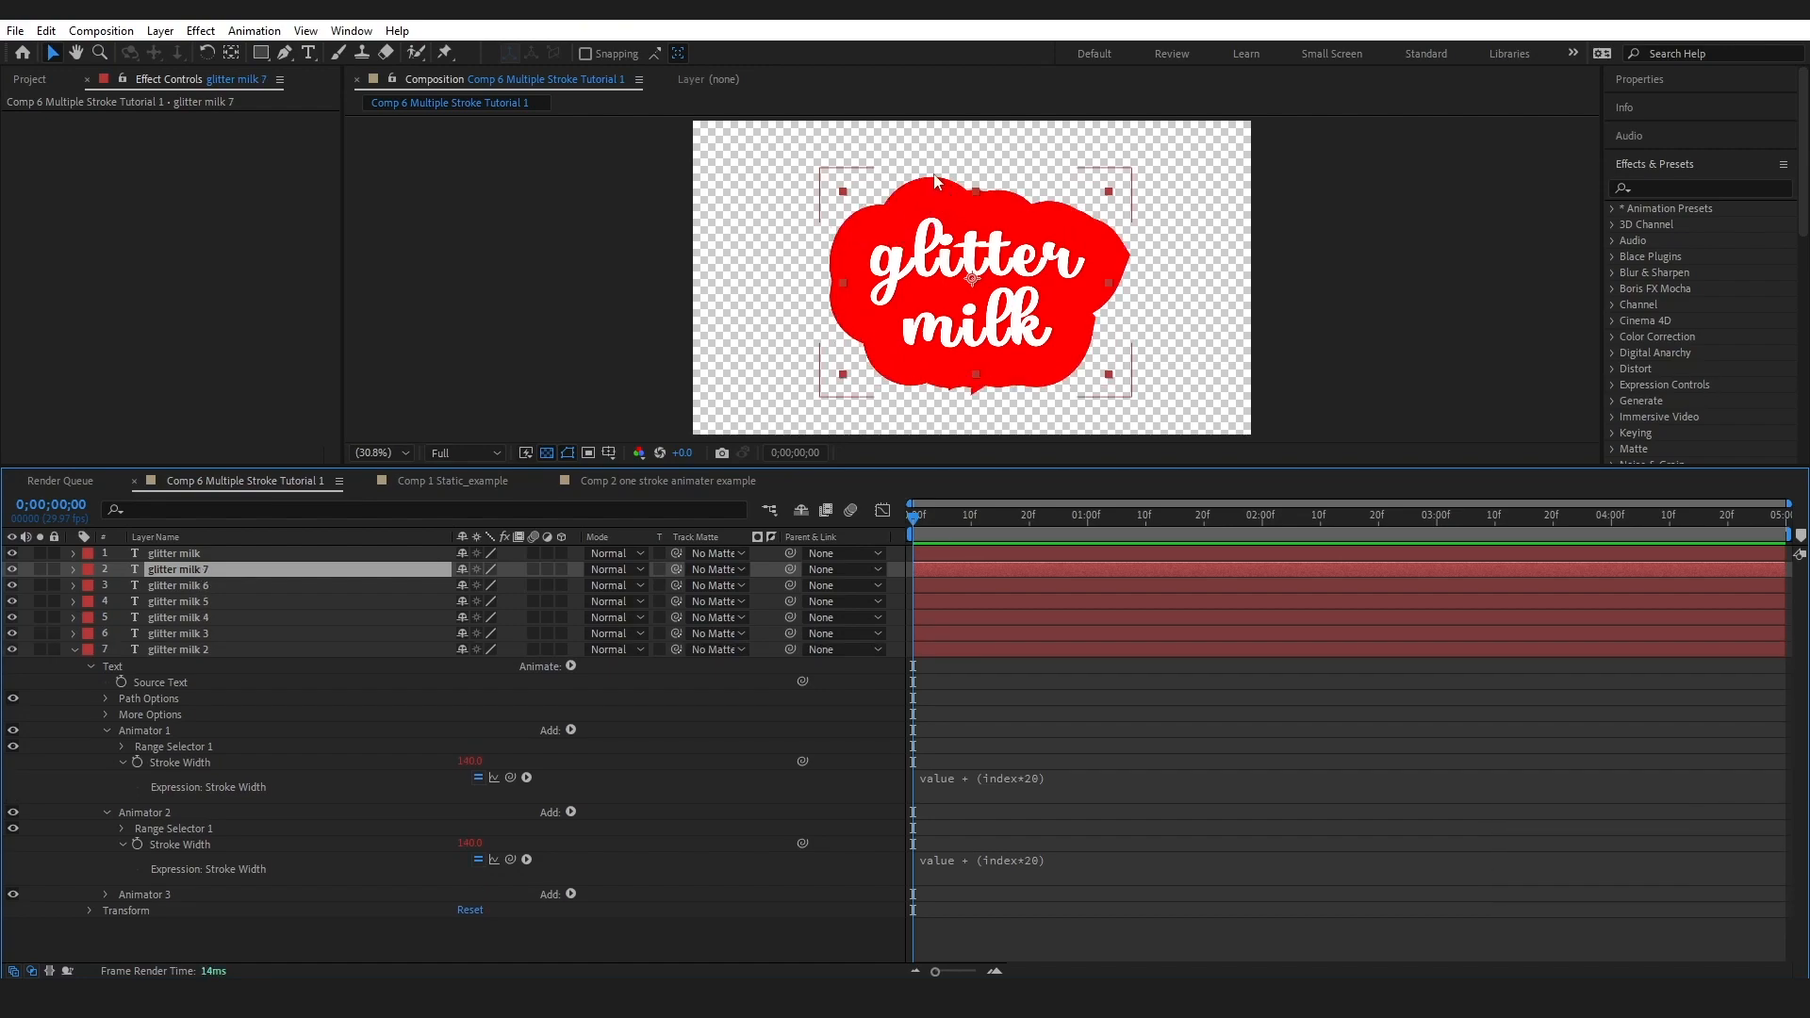
{"action": "left_click", "coordinate": [74, 570]}
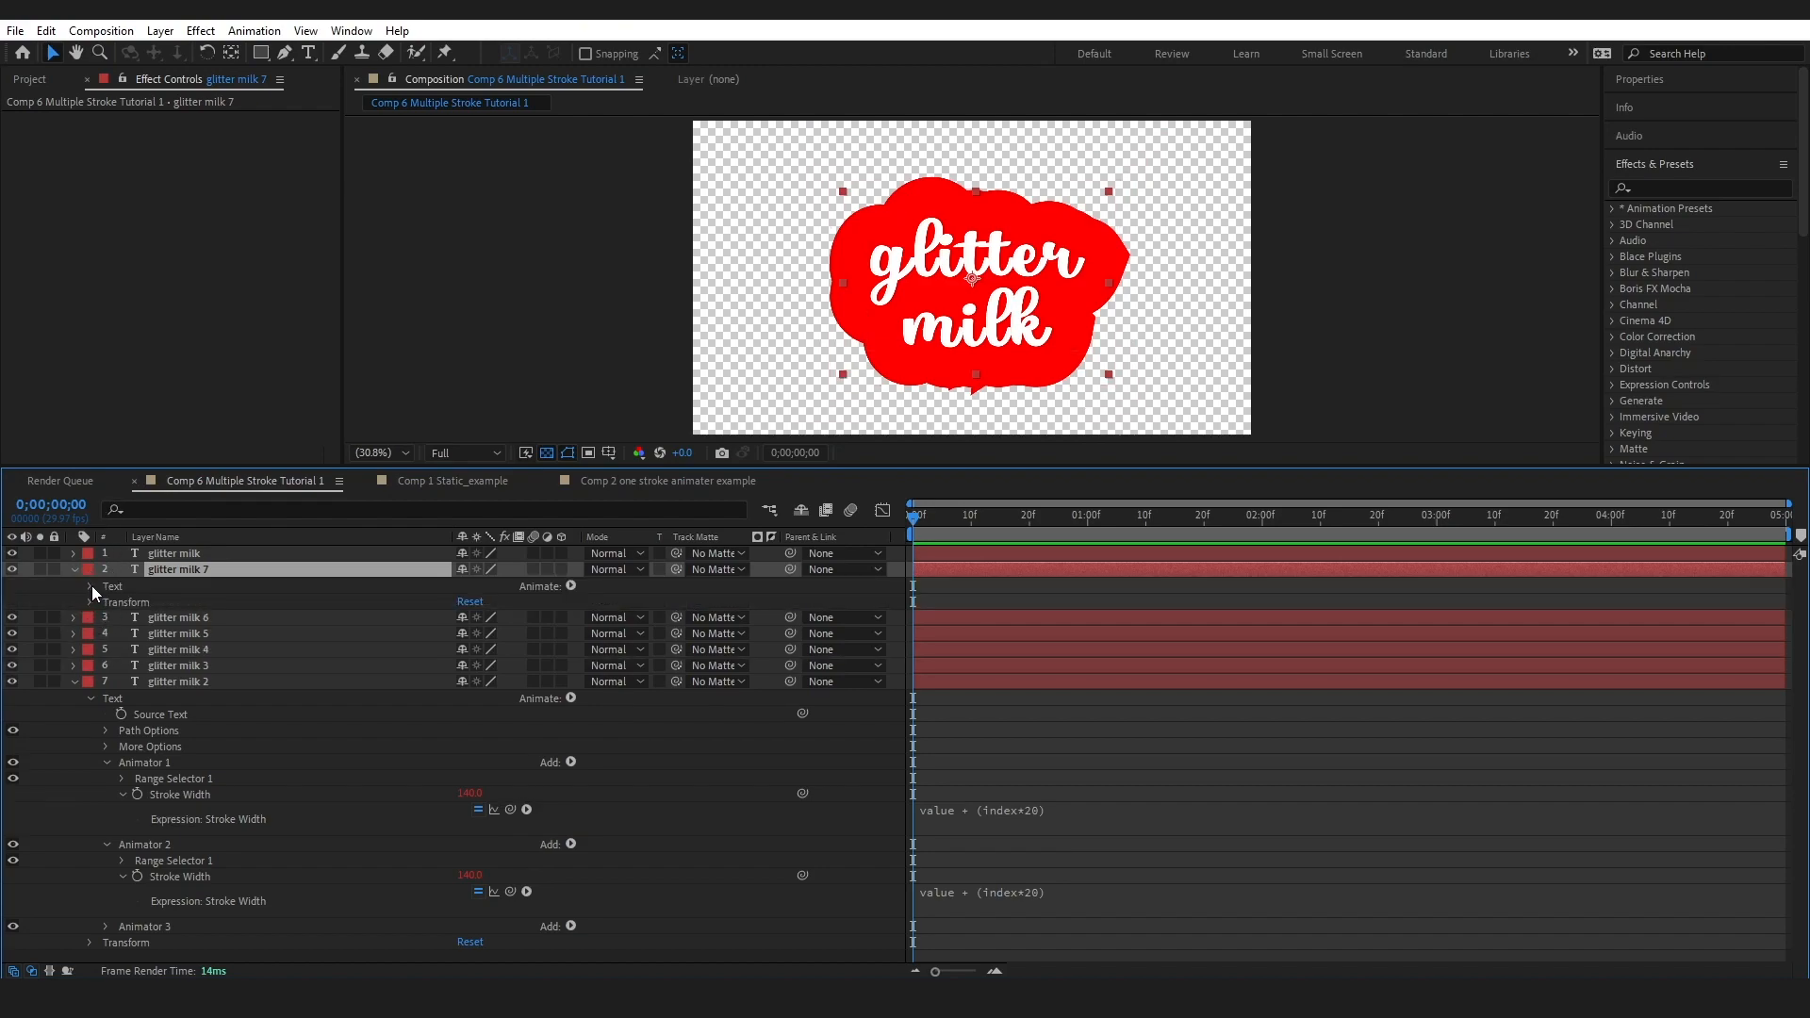
{"action": "left_click", "coordinate": [90, 586]}
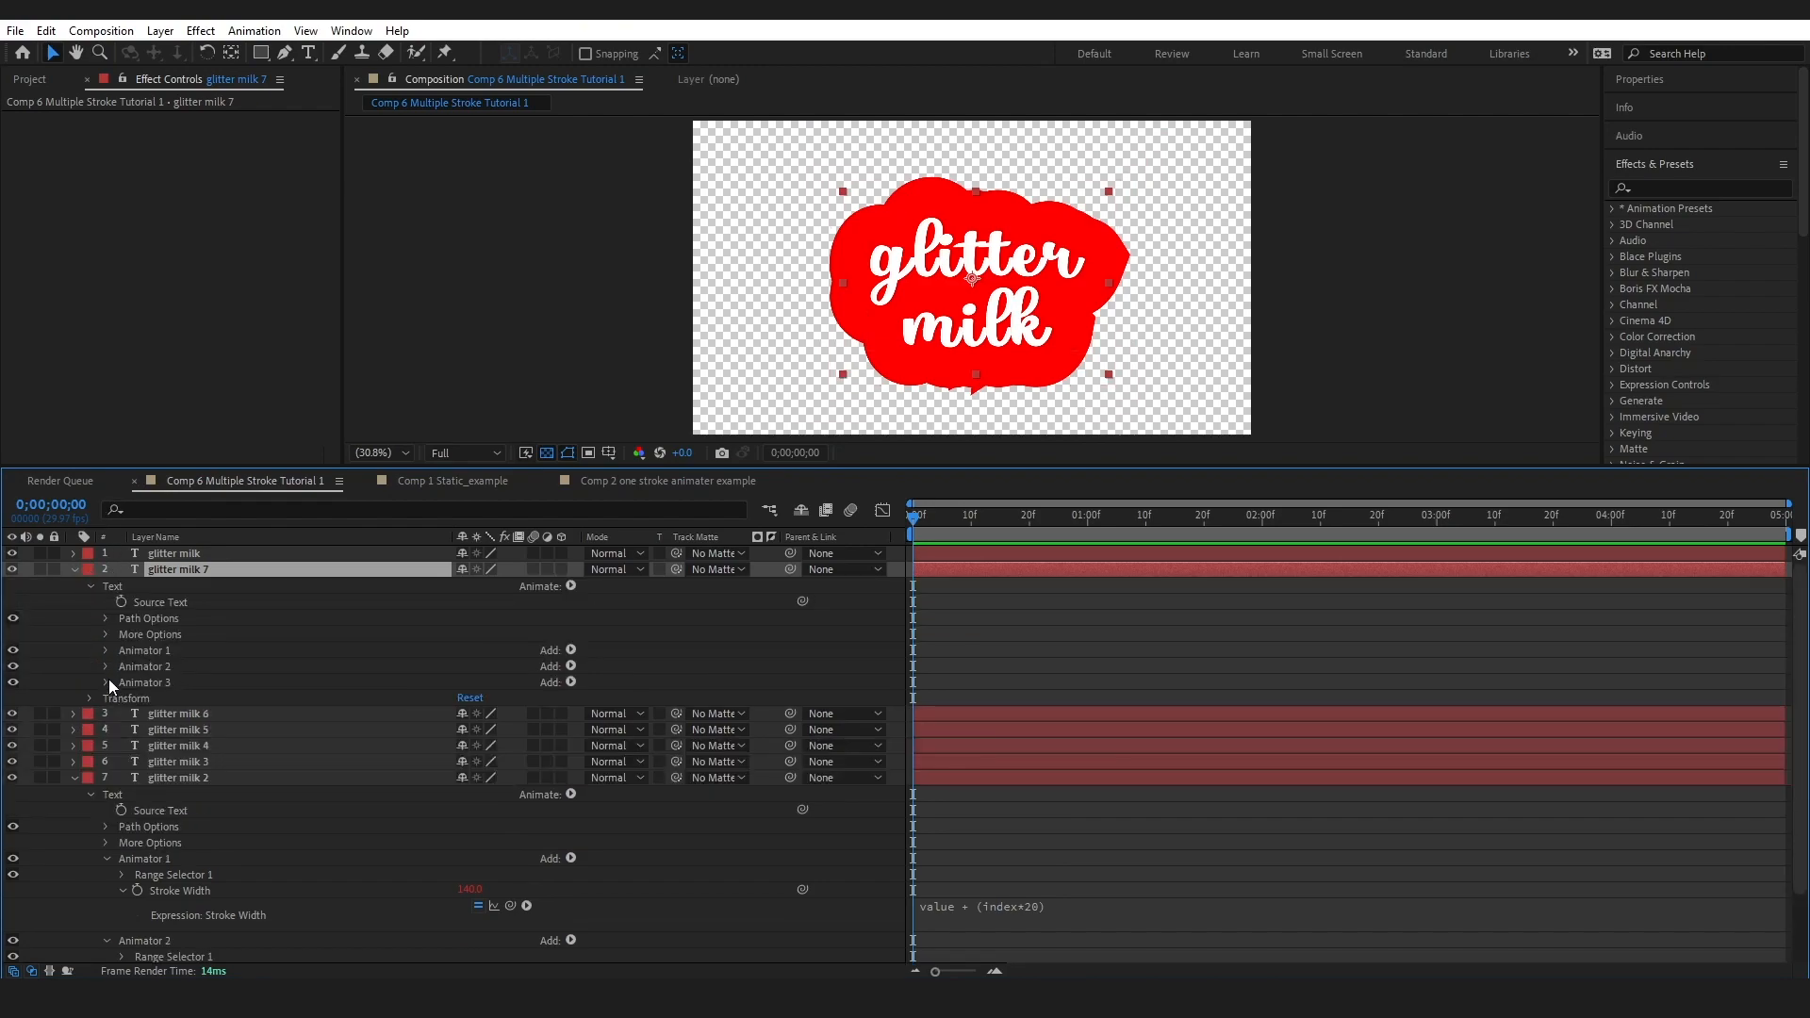
{"action": "left_click", "coordinate": [107, 682]}
{"action": "left_click", "coordinate": [467, 714]}
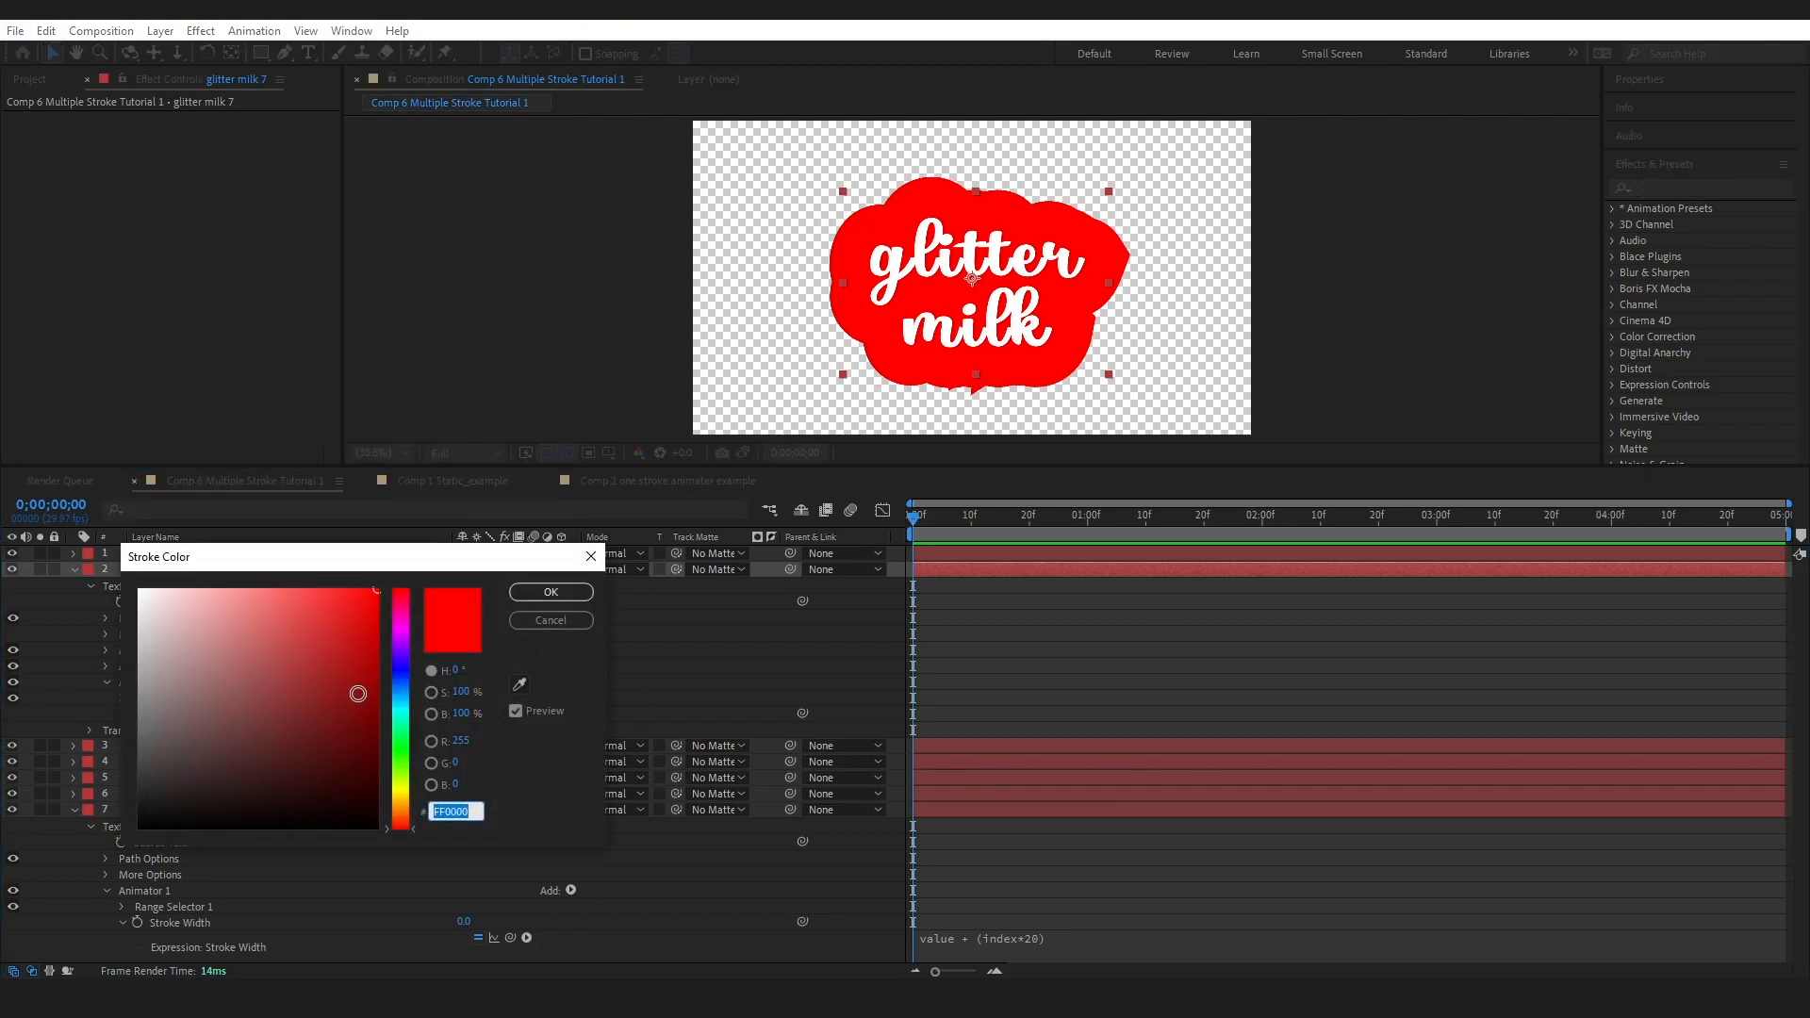
{"action": "left_click", "coordinate": [401, 702]}
{"action": "left_click_drag", "start_coordinate": [338, 668], "coordinate": [407, 581]}
{"action": "left_click", "coordinate": [532, 595]}
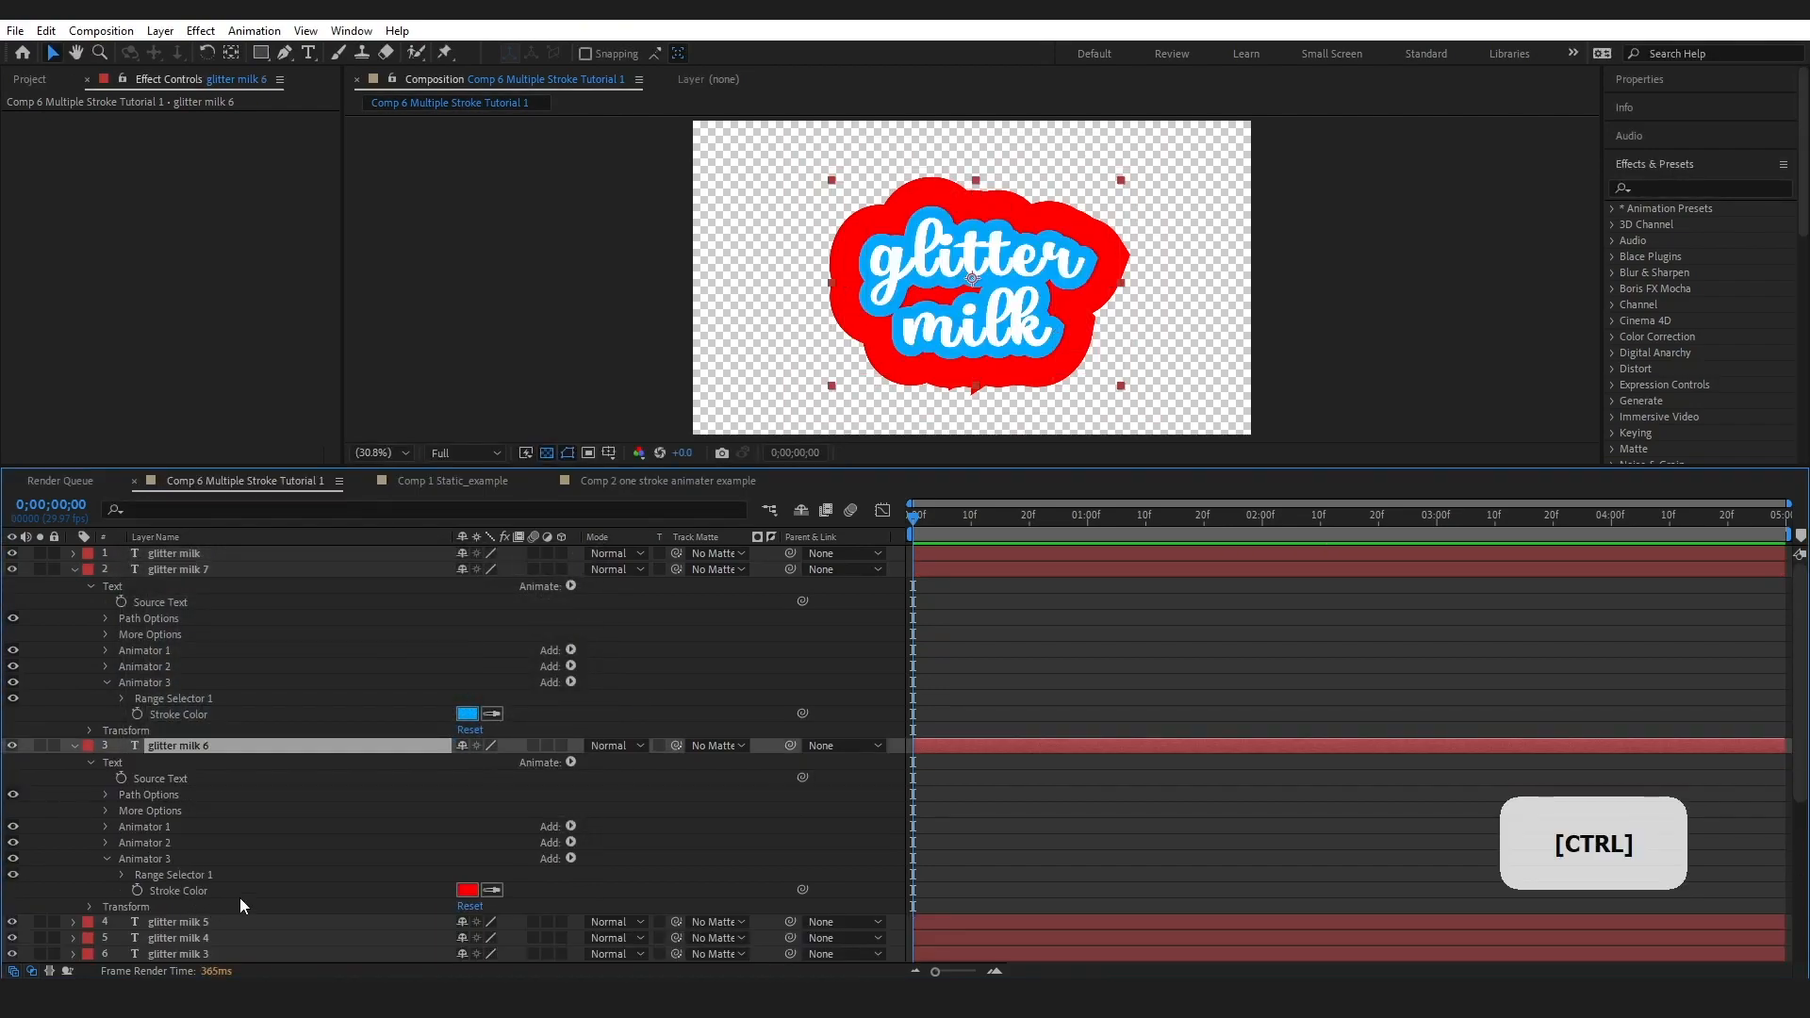
Set glitter milk 6's Animator 3 stroke color to white (FFFFFF)
{"action": "left_click", "coordinate": [466, 890]}
{"action": "left_click", "coordinate": [139, 591]}
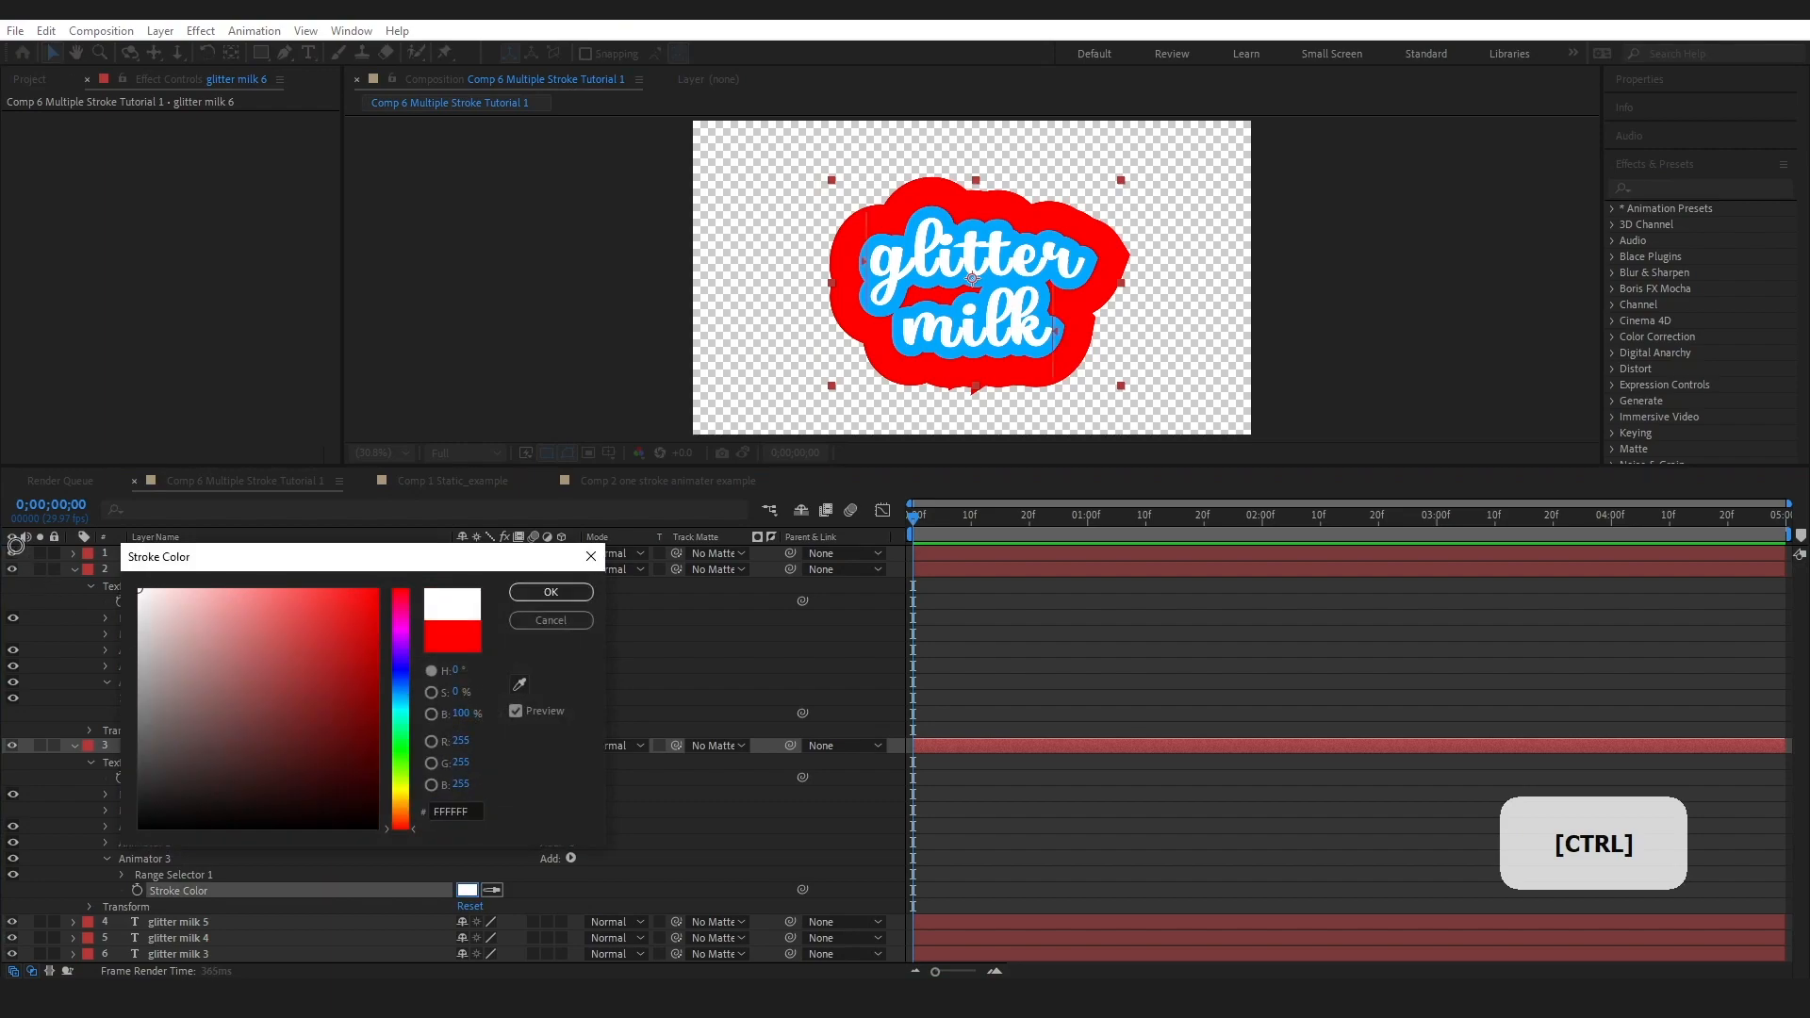
{"action": "left_click", "coordinate": [550, 592]}
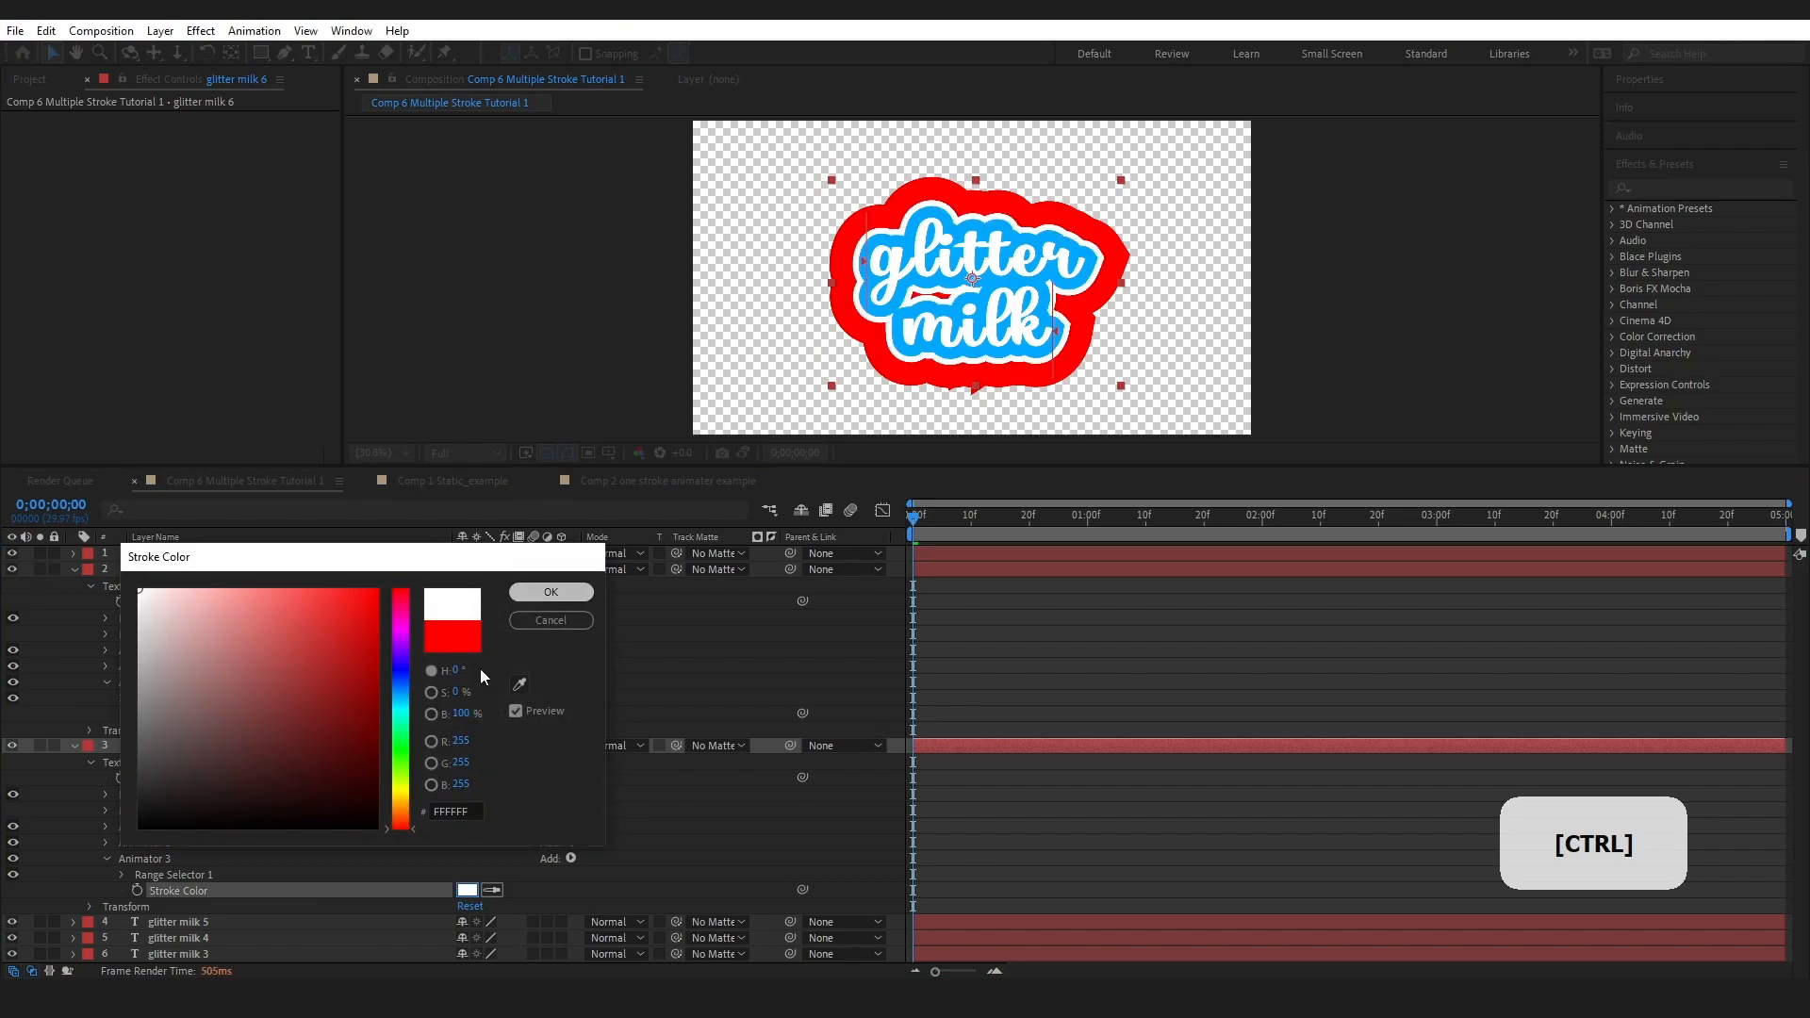
View the Comp 2 one stroke animater example composition and return to Comp 6 Multiple Stroke Tutorial 1
{"action": "left_click", "coordinate": [631, 480]}
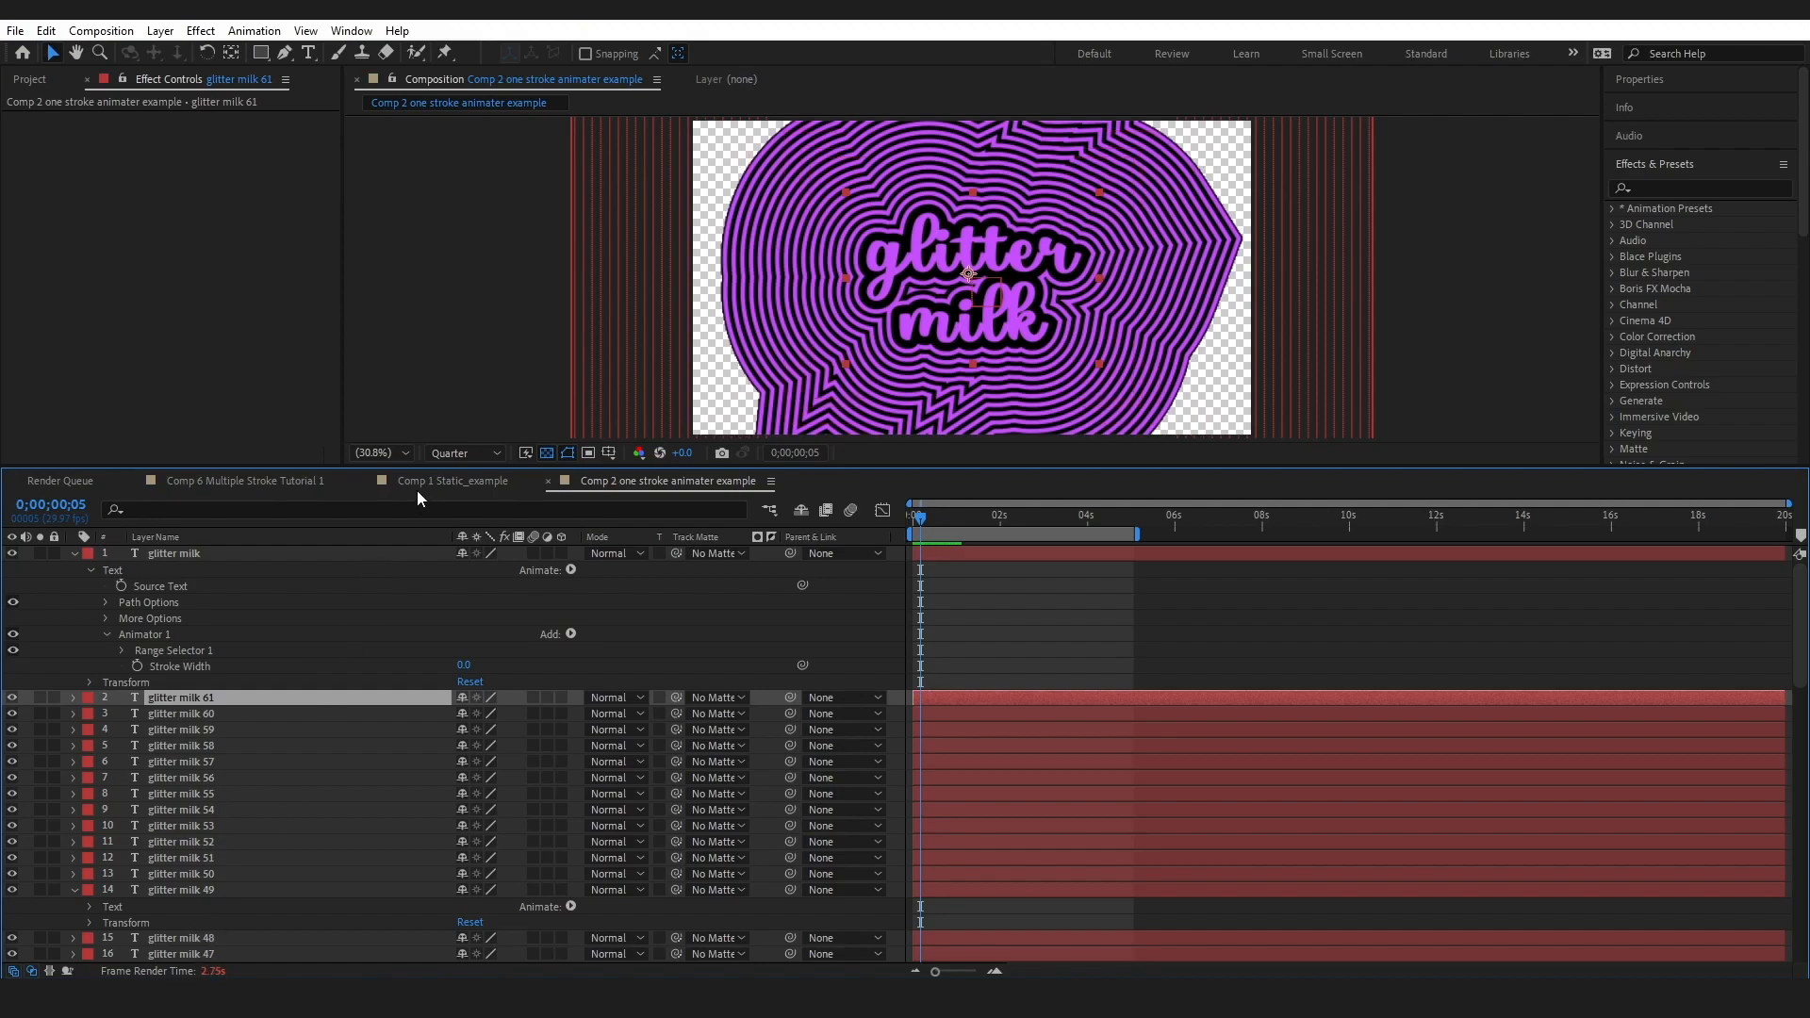
{"action": "left_click", "coordinate": [313, 483]}
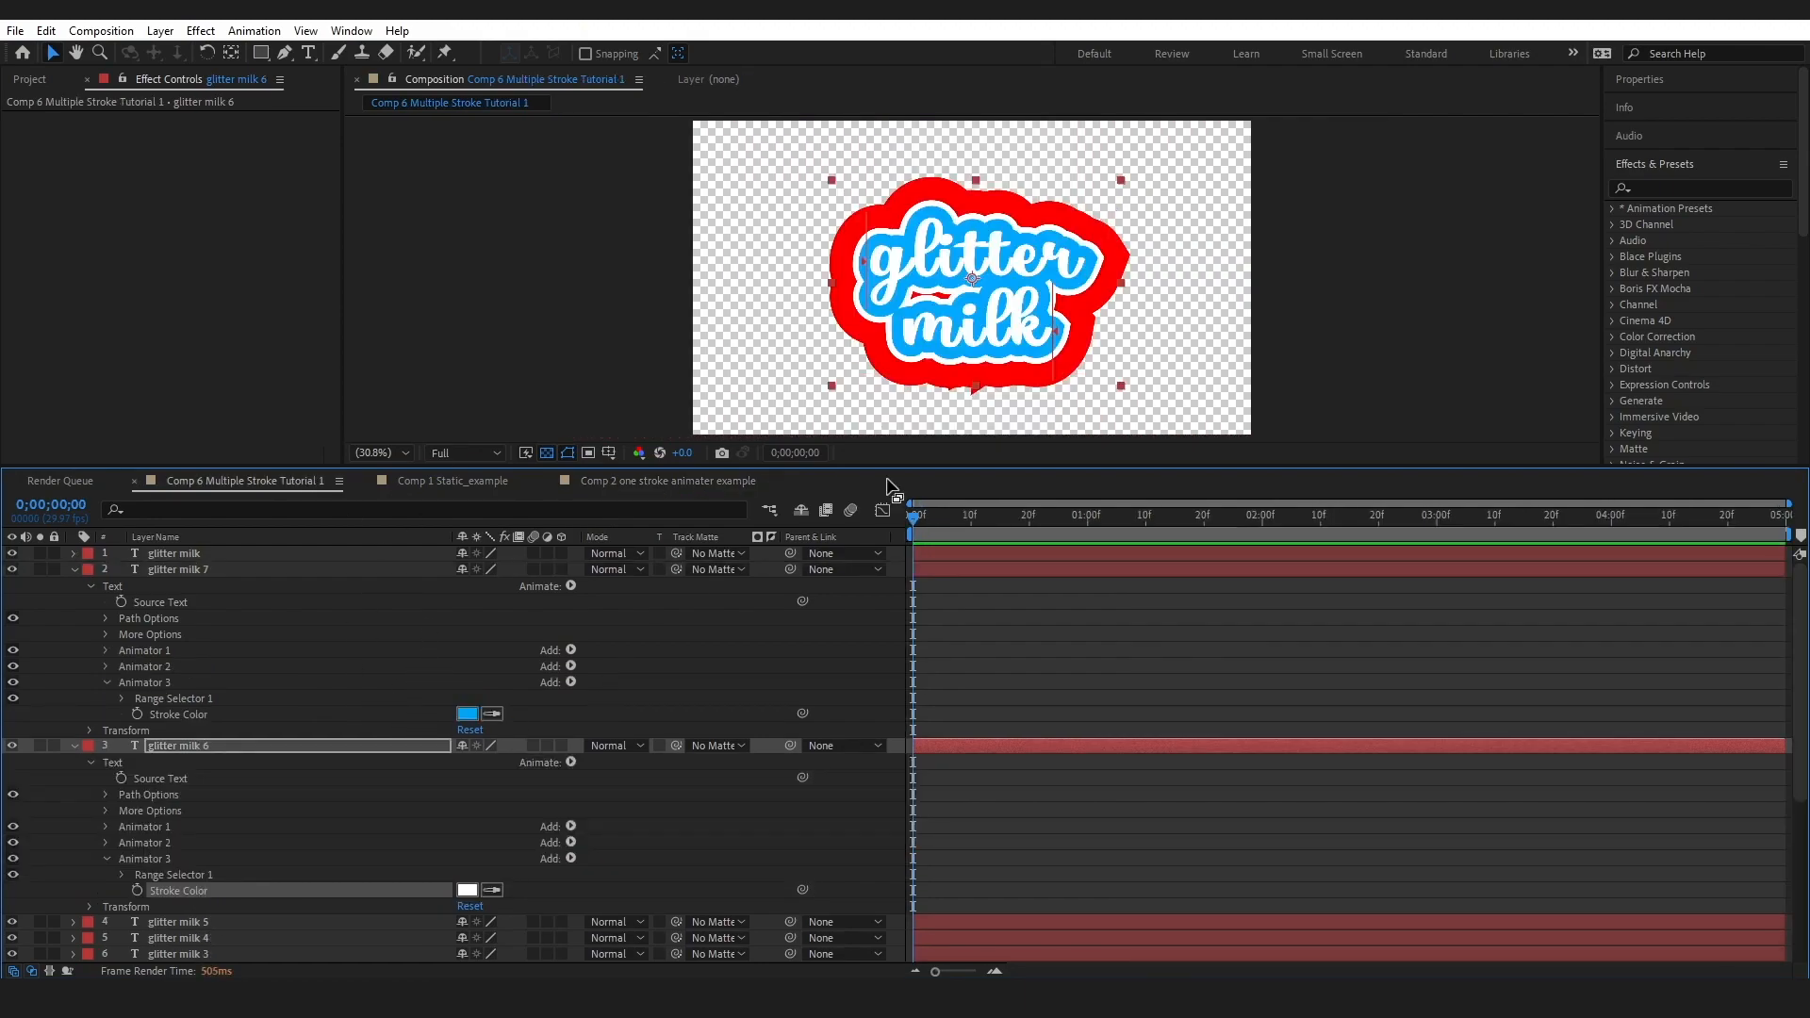
Collapse the expanded text layers and delete the duplicates glitter milk 3 through glitter milk 7
{"action": "left_click", "coordinate": [75, 570]}
{"action": "left_click", "coordinate": [73, 585]}
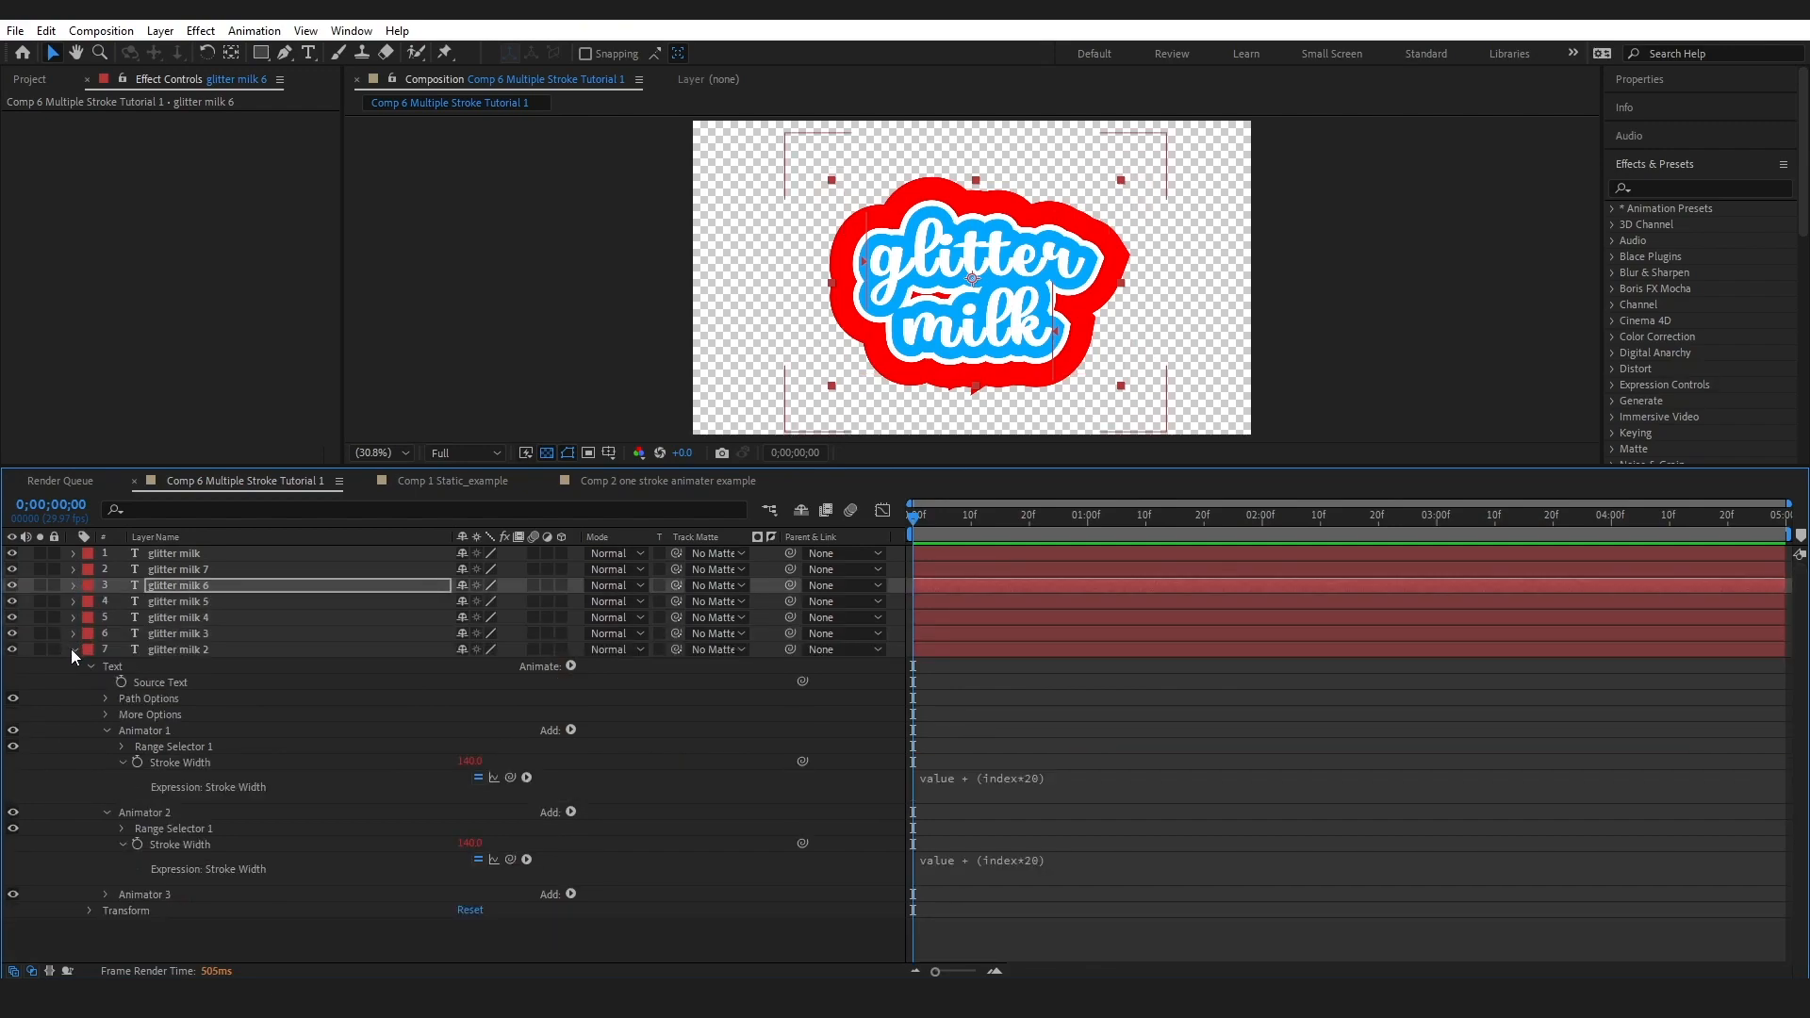
{"action": "left_click", "coordinate": [74, 650]}
{"action": "left_click", "coordinate": [179, 631]}
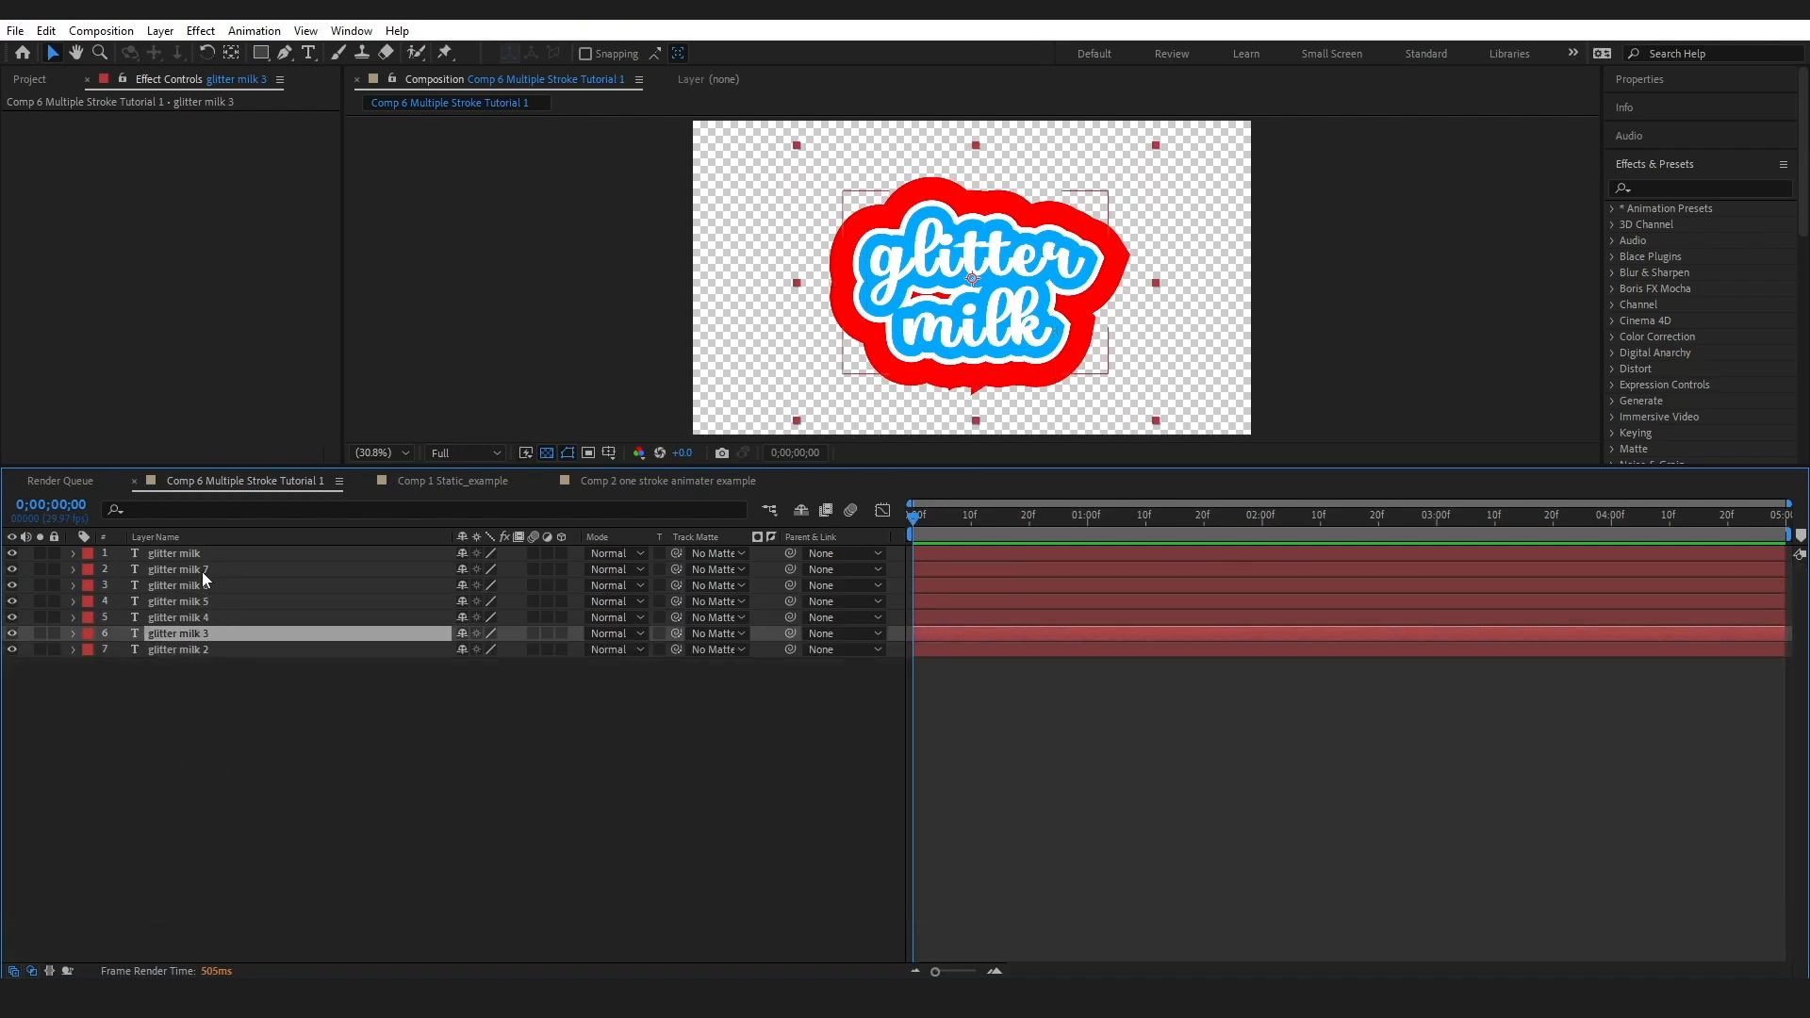
{"action": "left_click", "coordinate": [202, 570], "text": "shift"}
{"action": "key", "text": "Delete"}
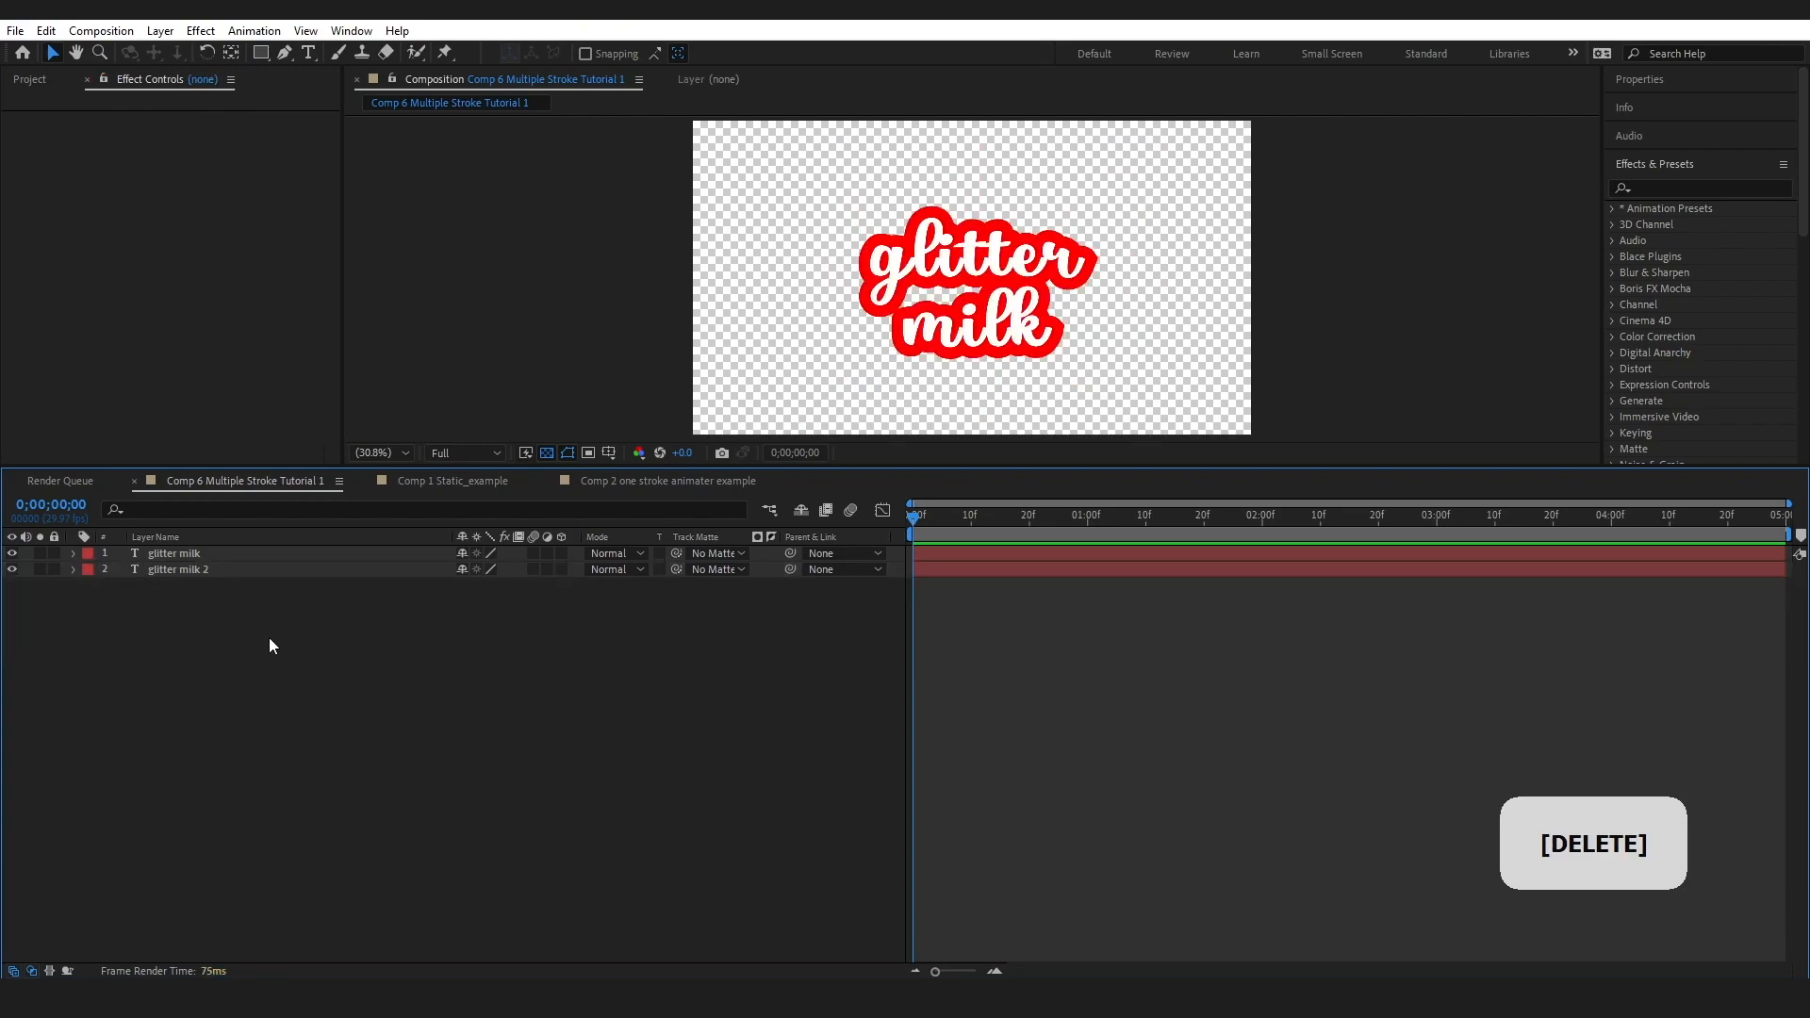
Add a null object named Controller and place it below the glitter milk 2 layer
{"action": "left_click", "coordinate": [160, 30]}
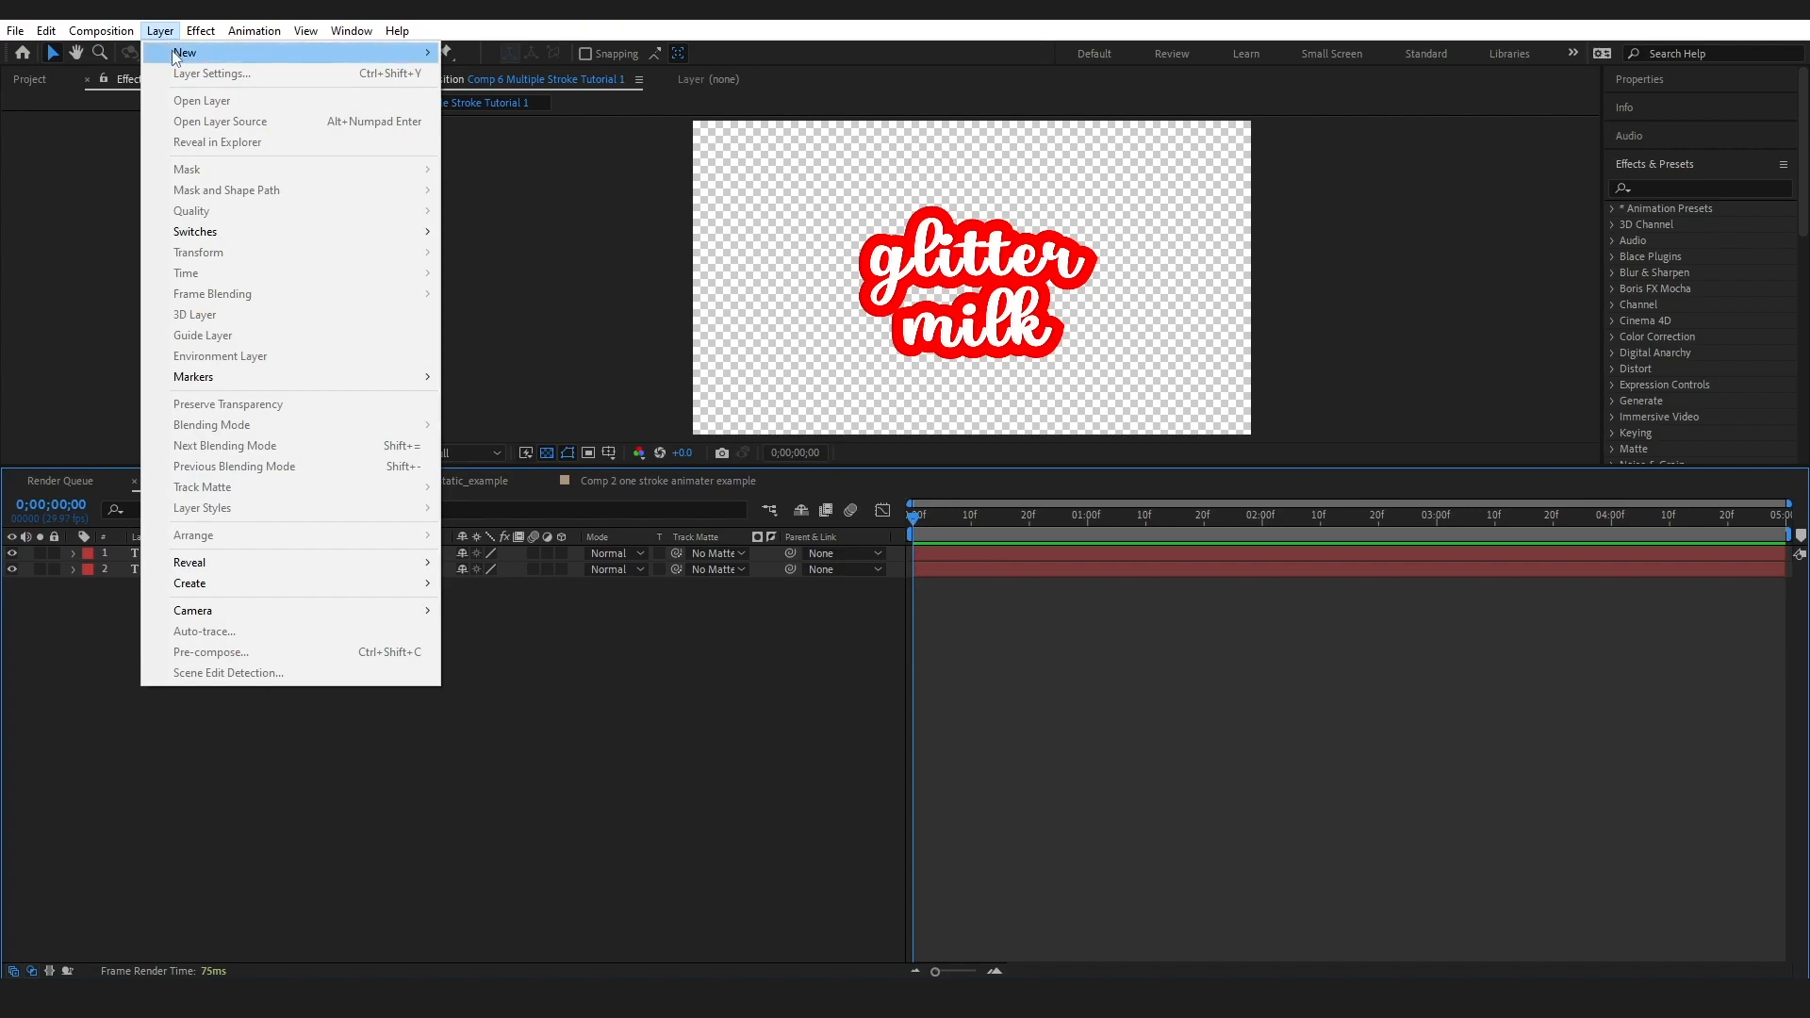
{"action": "mouse_move", "coordinate": [175, 56]}
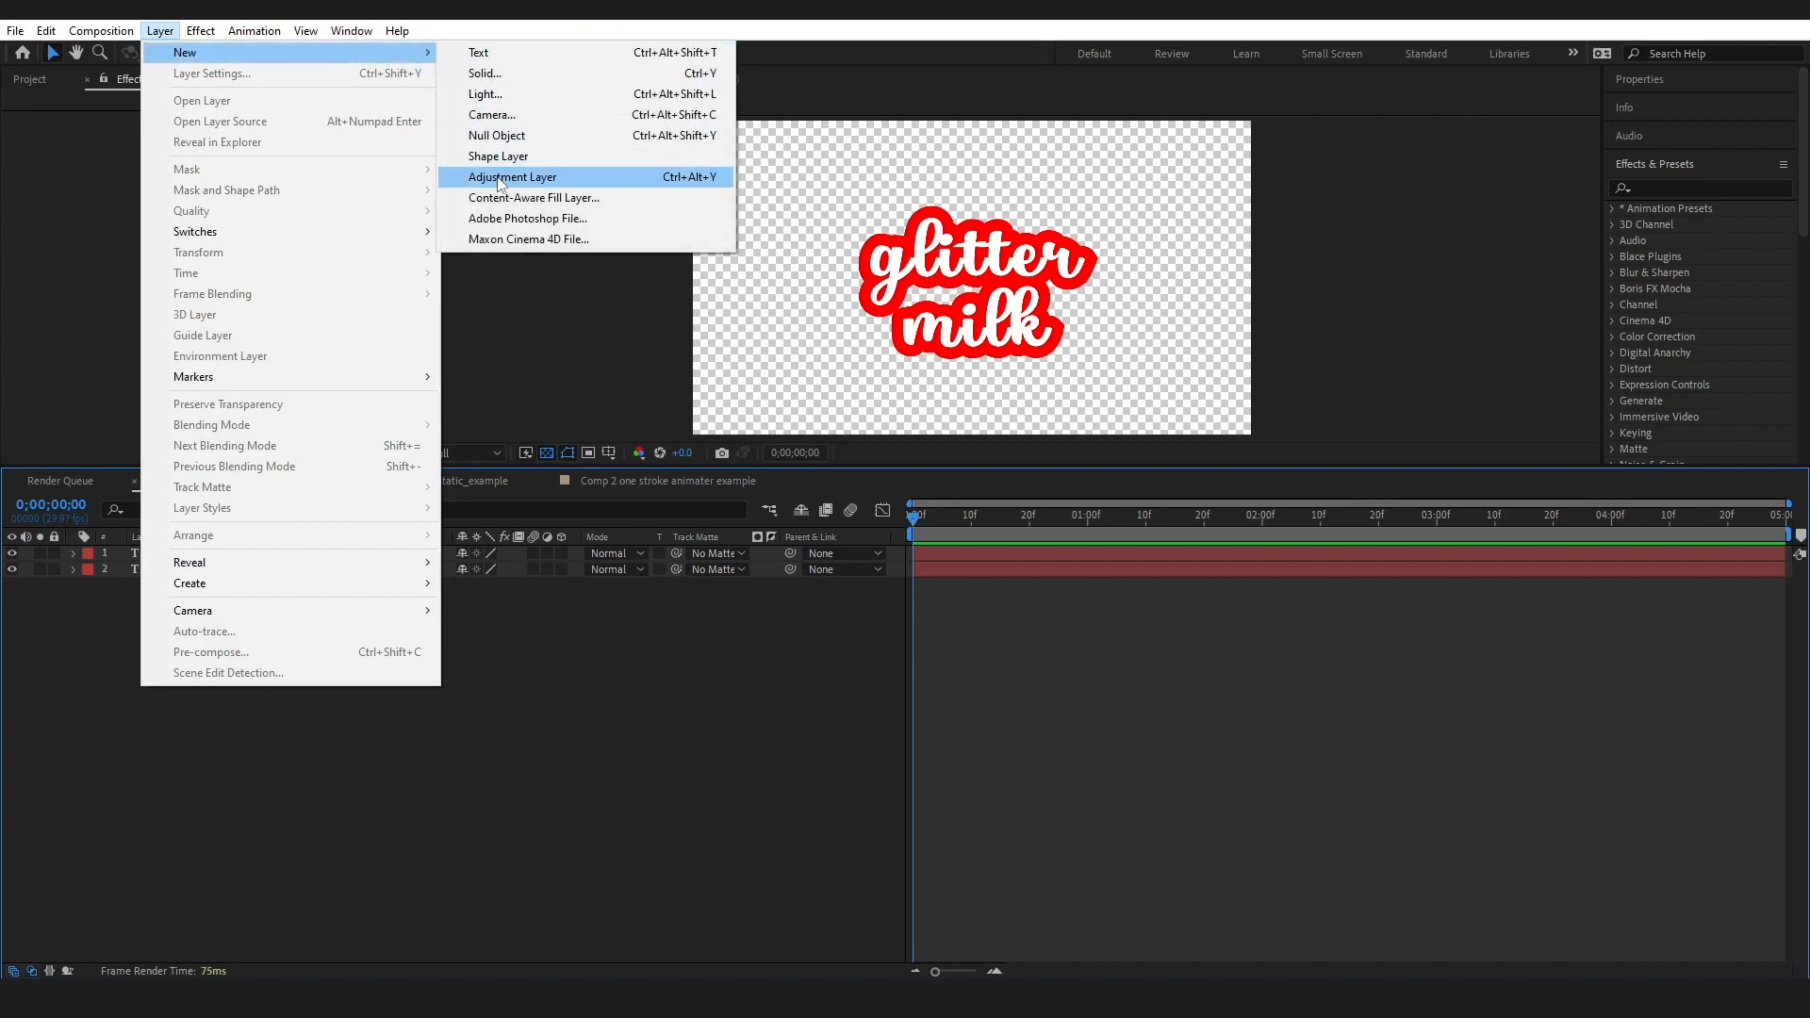
{"action": "left_click", "coordinate": [496, 137]}
{"action": "right_click", "coordinate": [183, 552]}
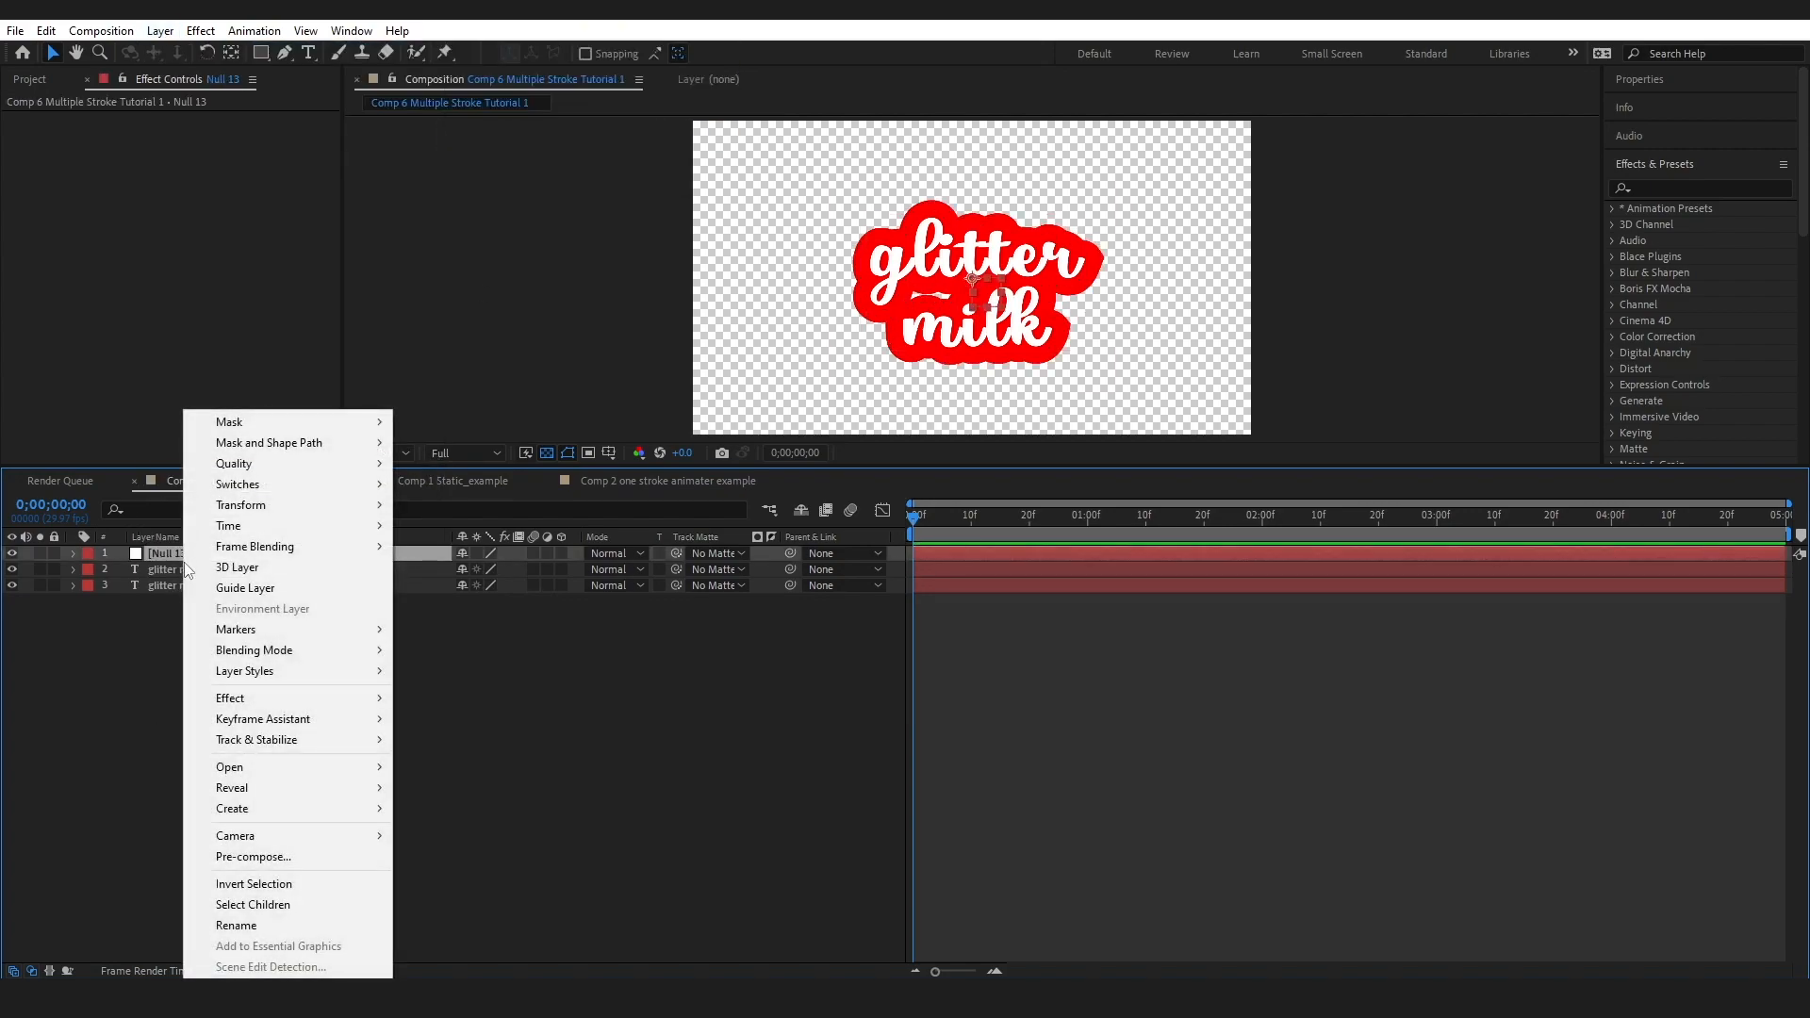
{"action": "left_click", "coordinate": [238, 923]}
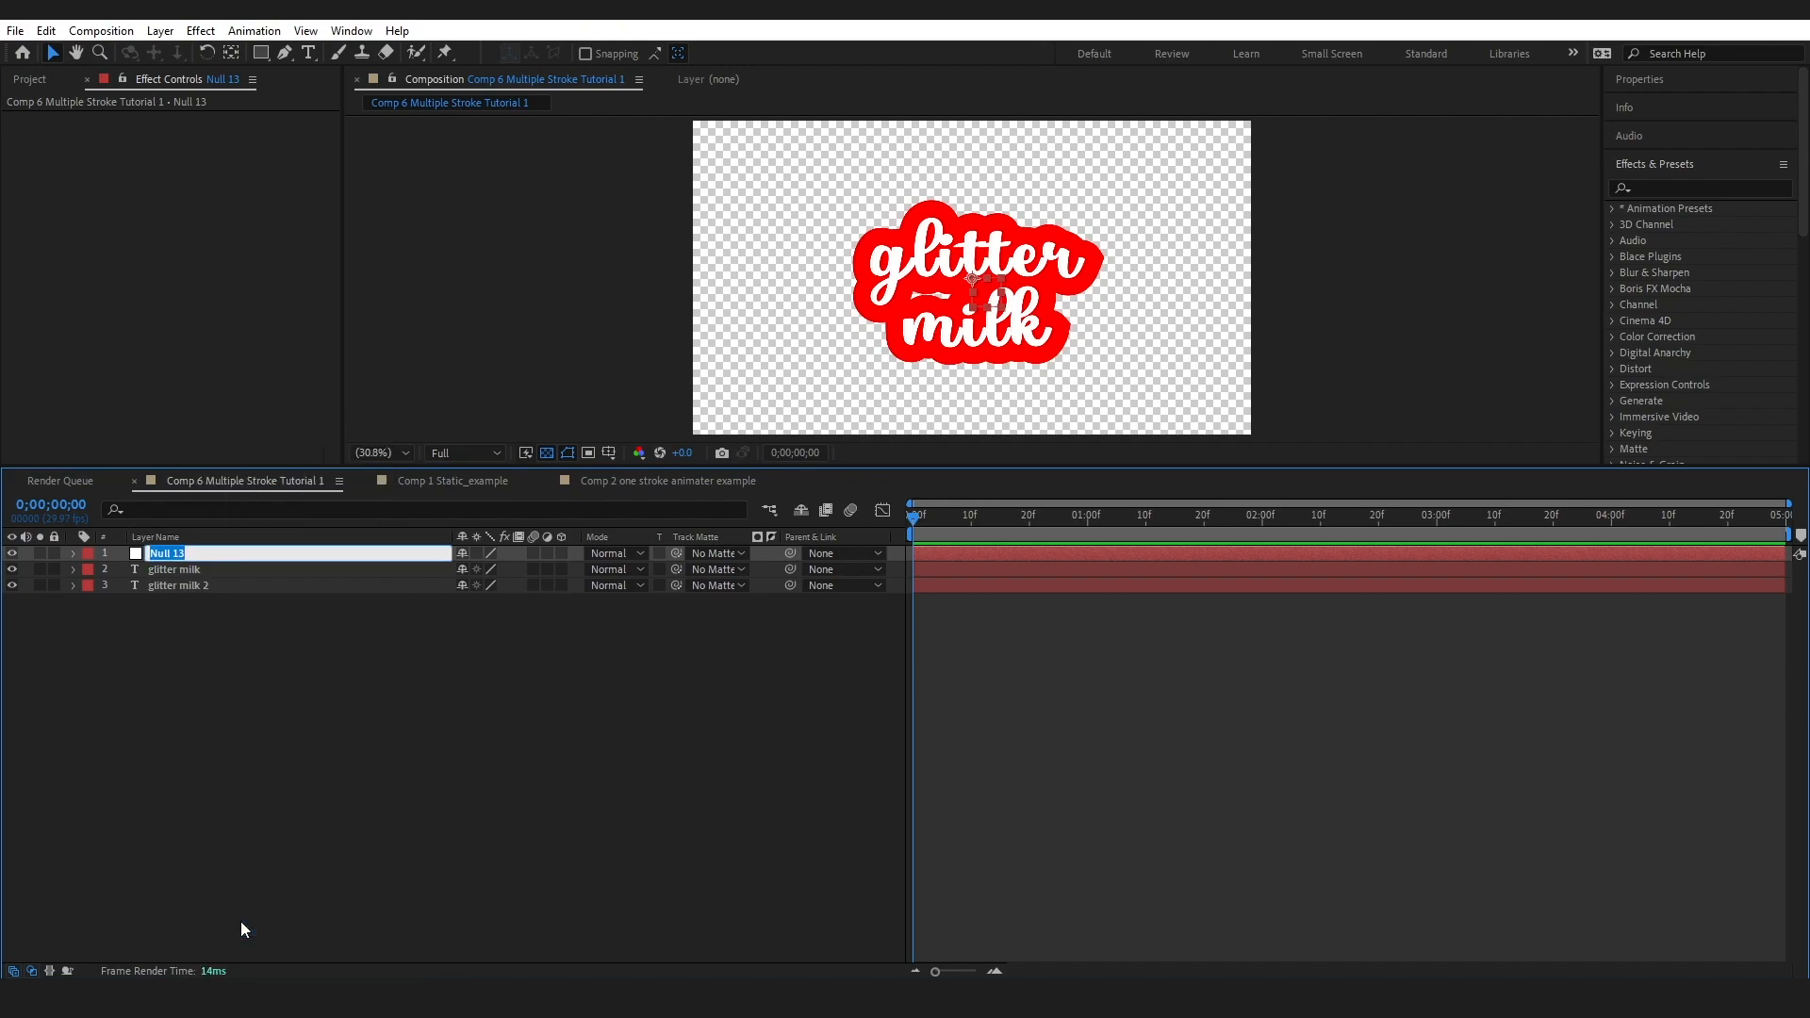
{"action": "type", "text": "Controller"}
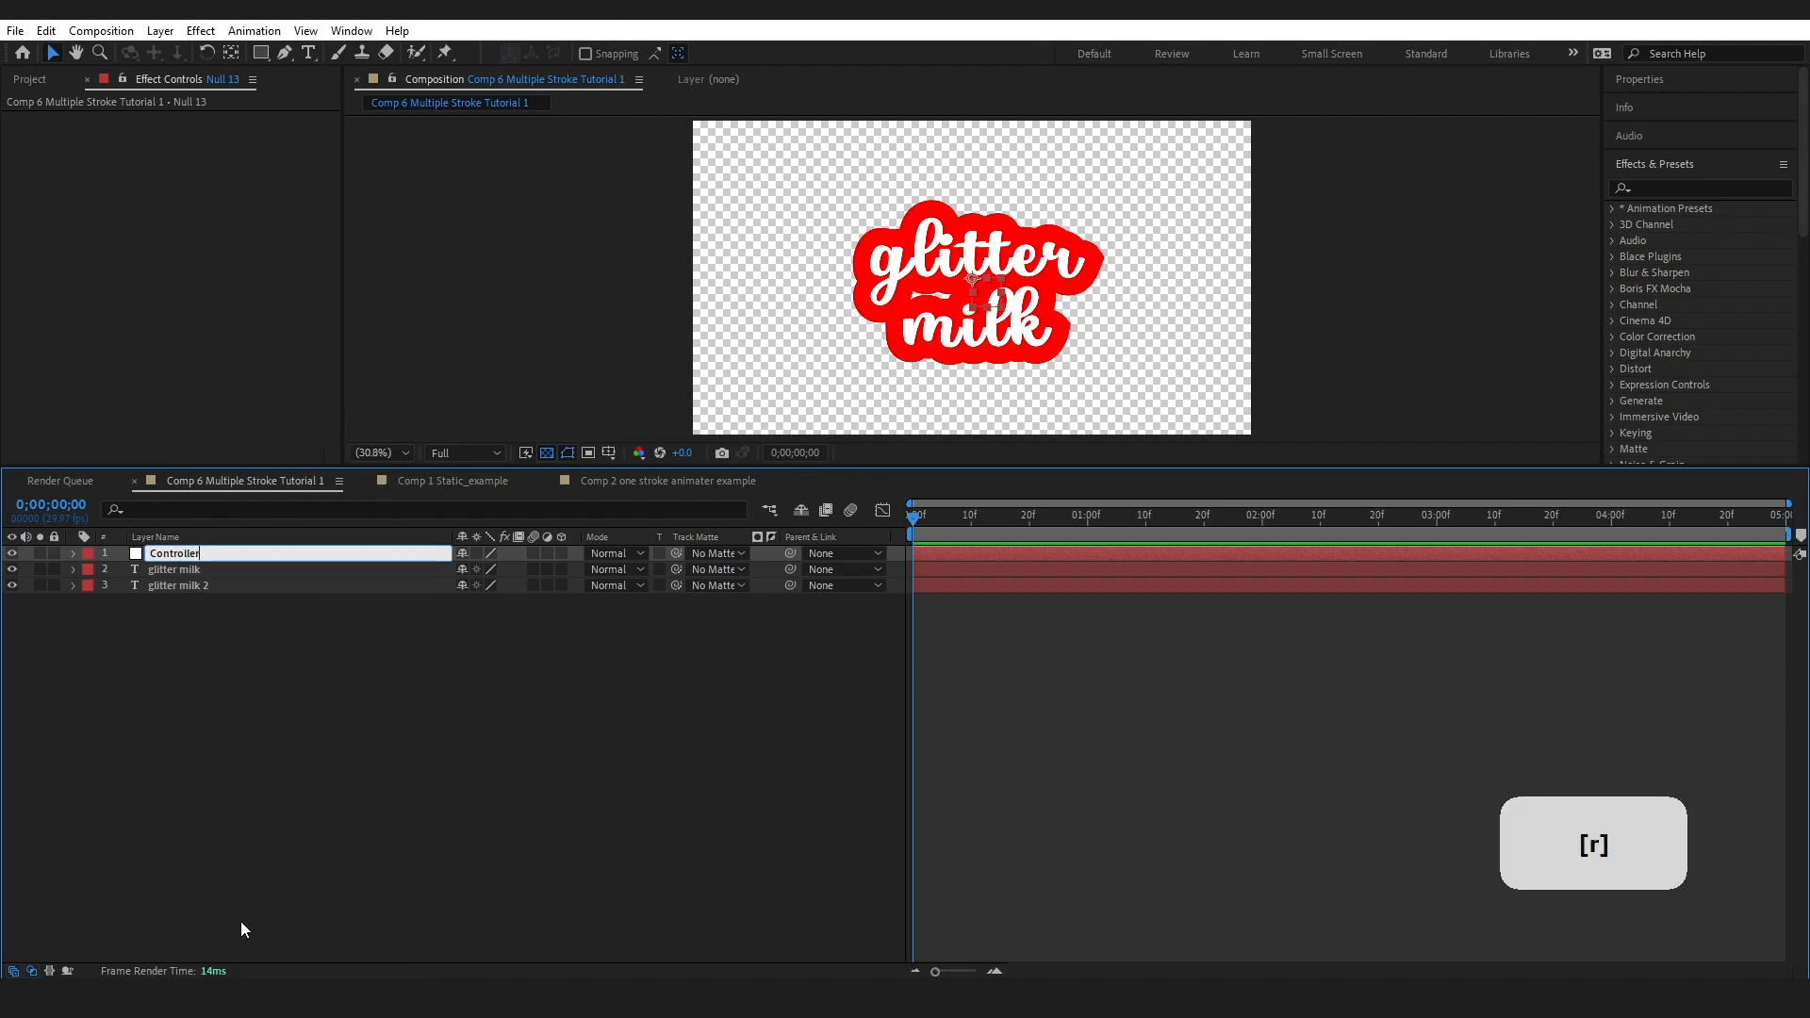
{"action": "left_click", "coordinate": [241, 920]}
{"action": "left_click_drag", "start_coordinate": [188, 551], "coordinate": [198, 603]}
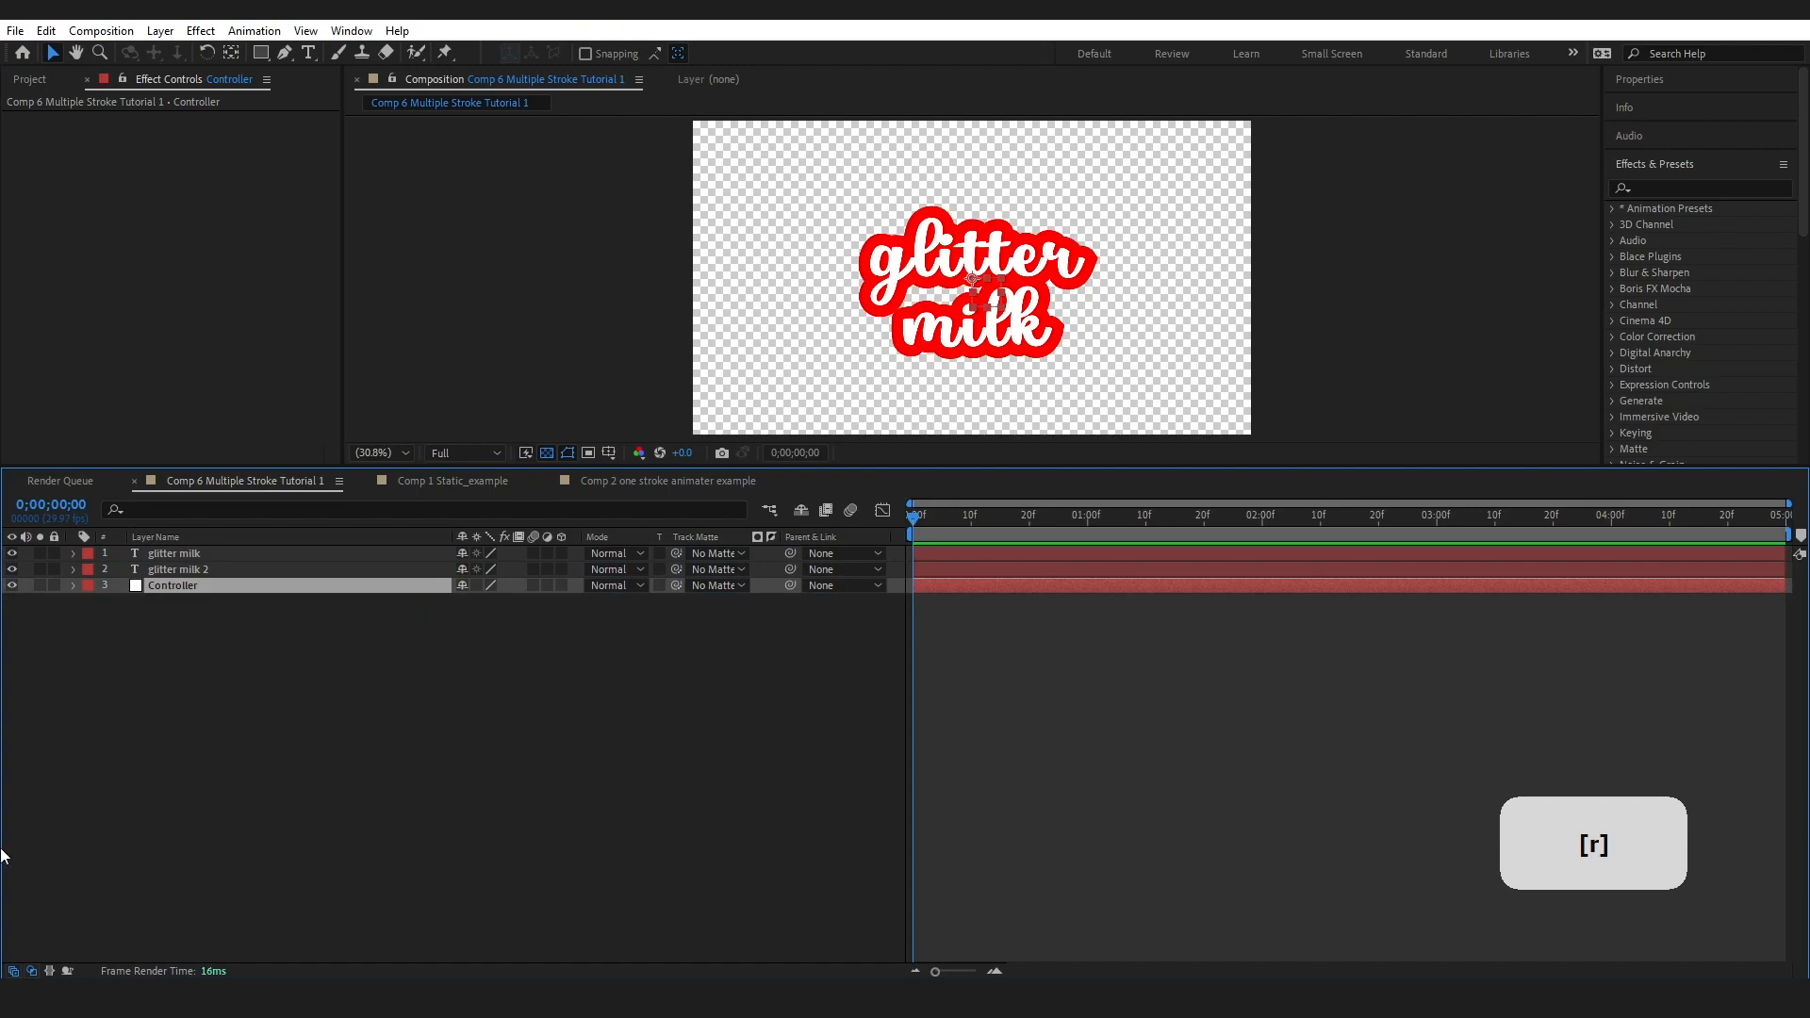
Apply two Color Control effects to the Controller layer
{"action": "left_click", "coordinate": [1676, 186]}
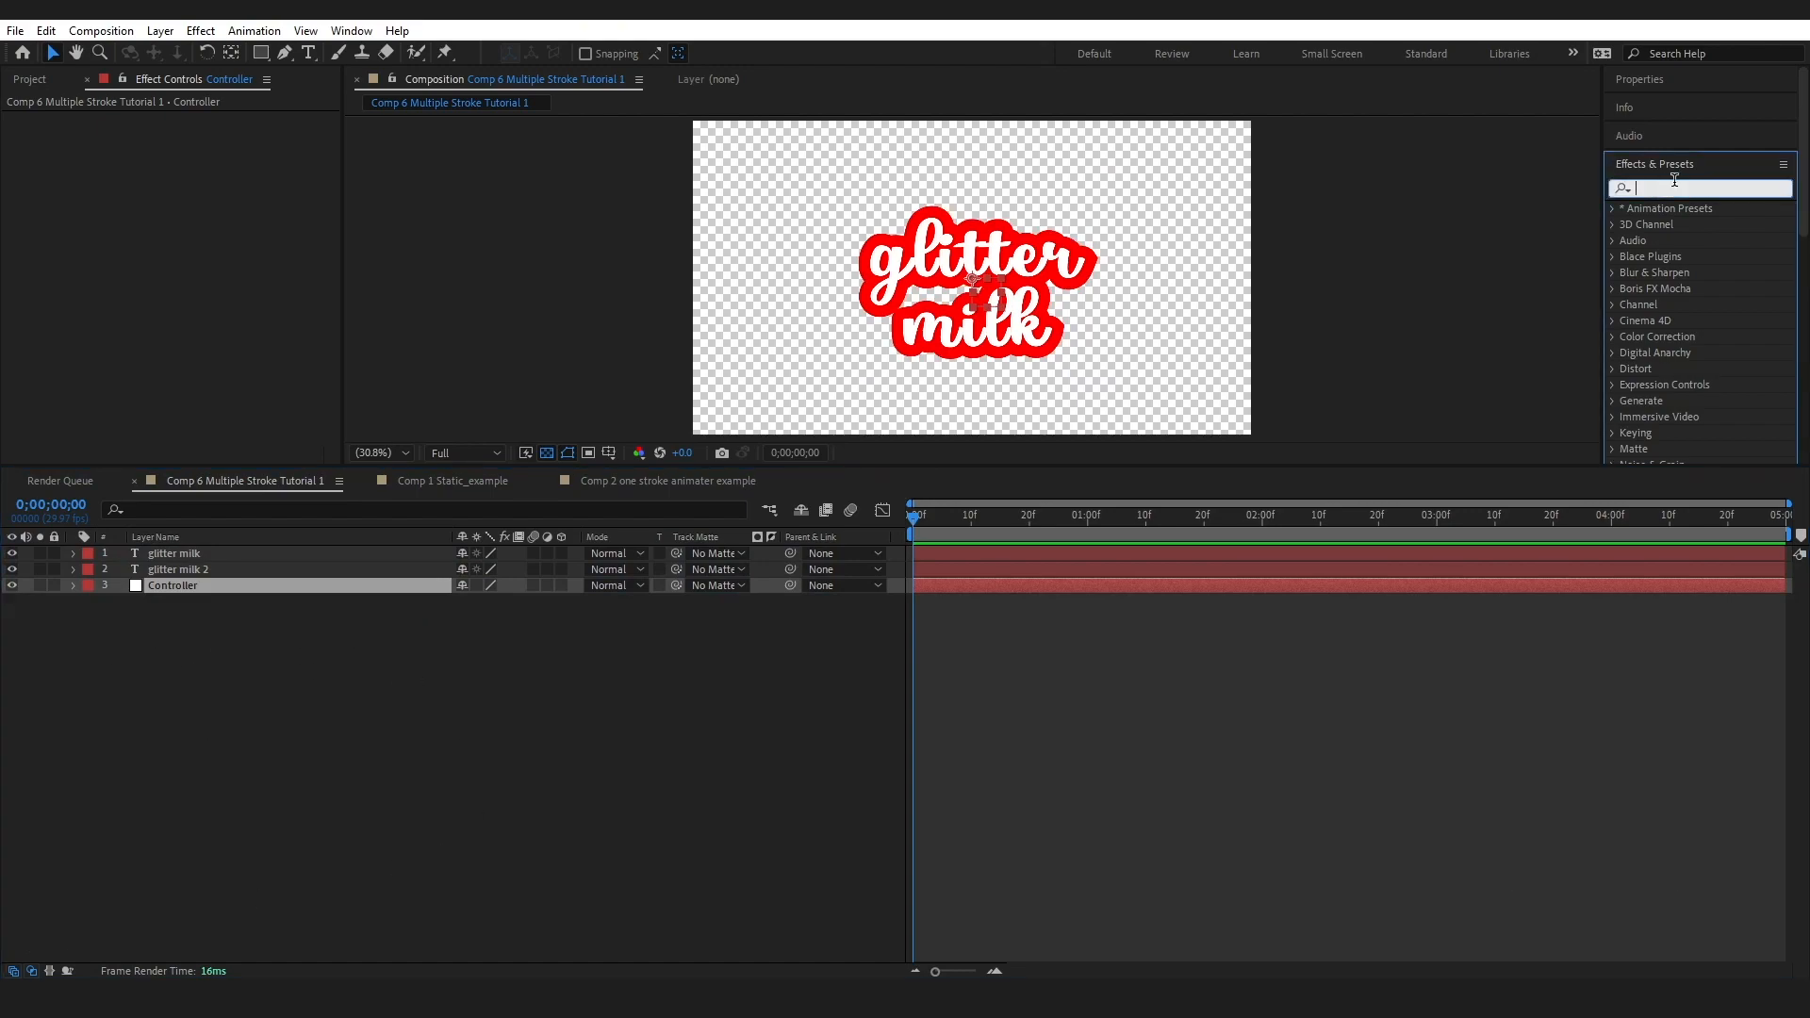
{"action": "type", "text": "color contr"}
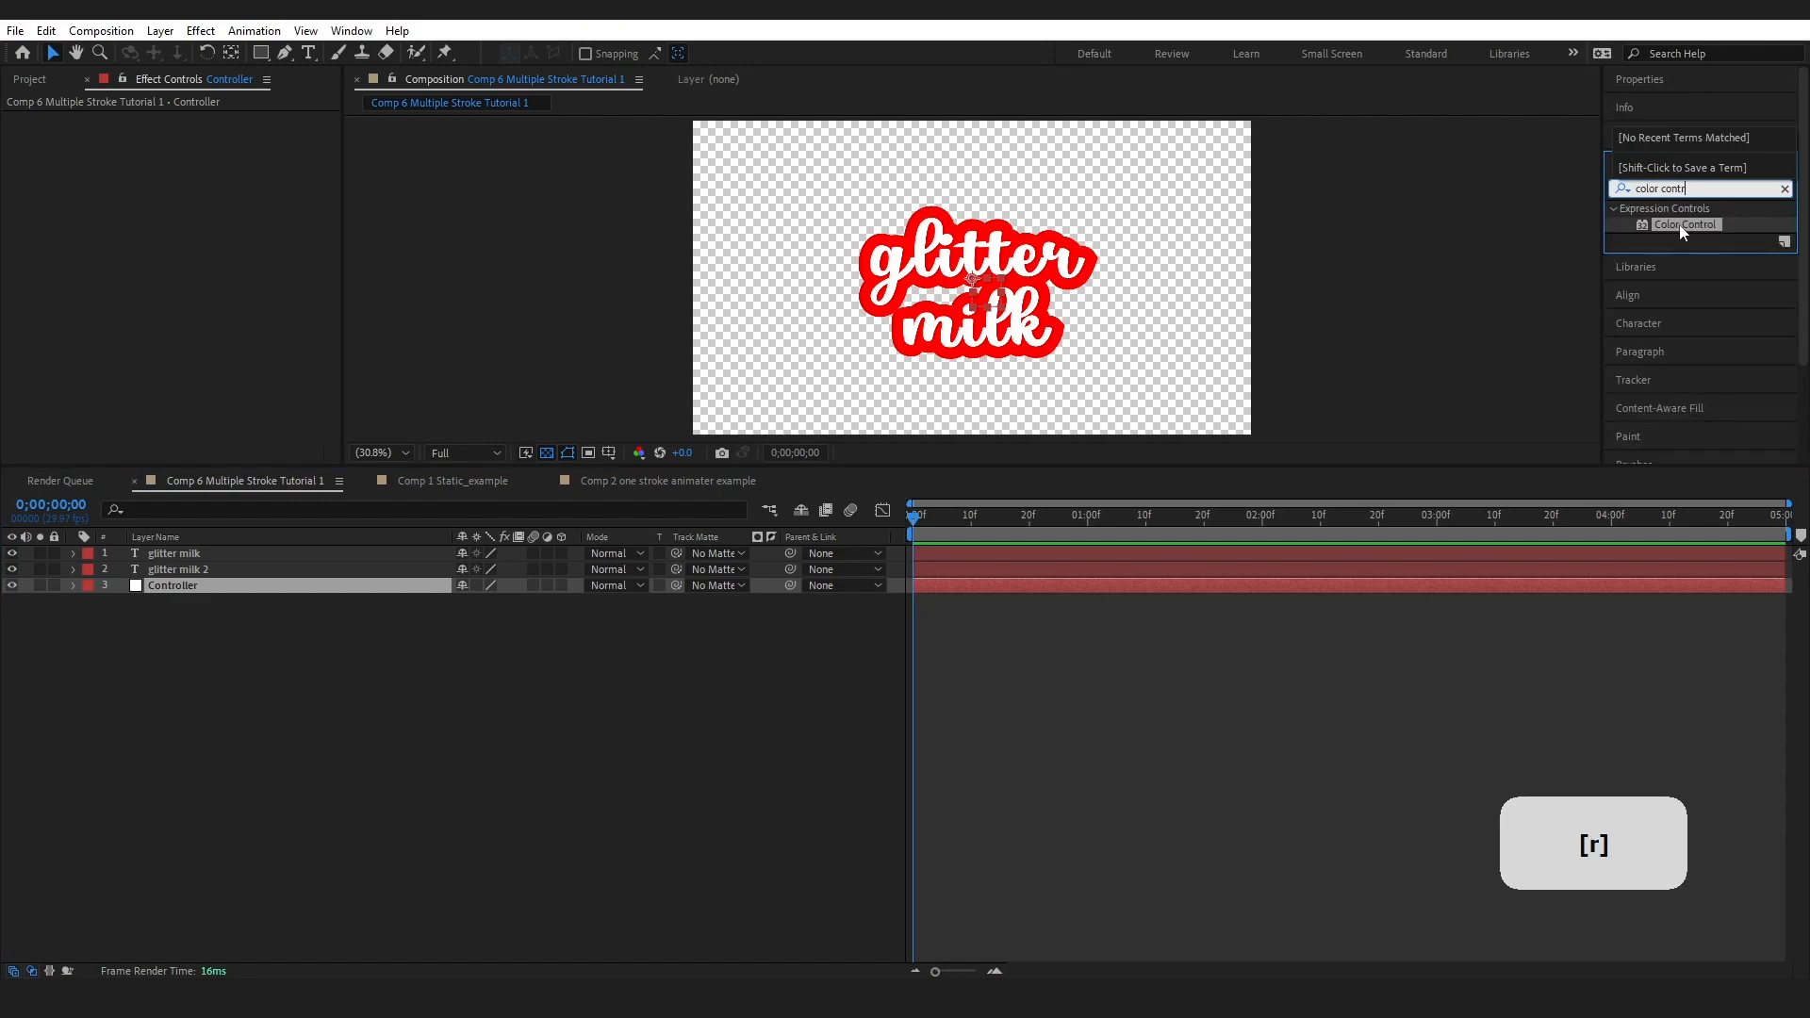
{"action": "left_click_drag", "start_coordinate": [1698, 224], "coordinate": [183, 584]}
{"action": "left_click_drag", "start_coordinate": [1690, 231], "coordinate": [170, 585]}
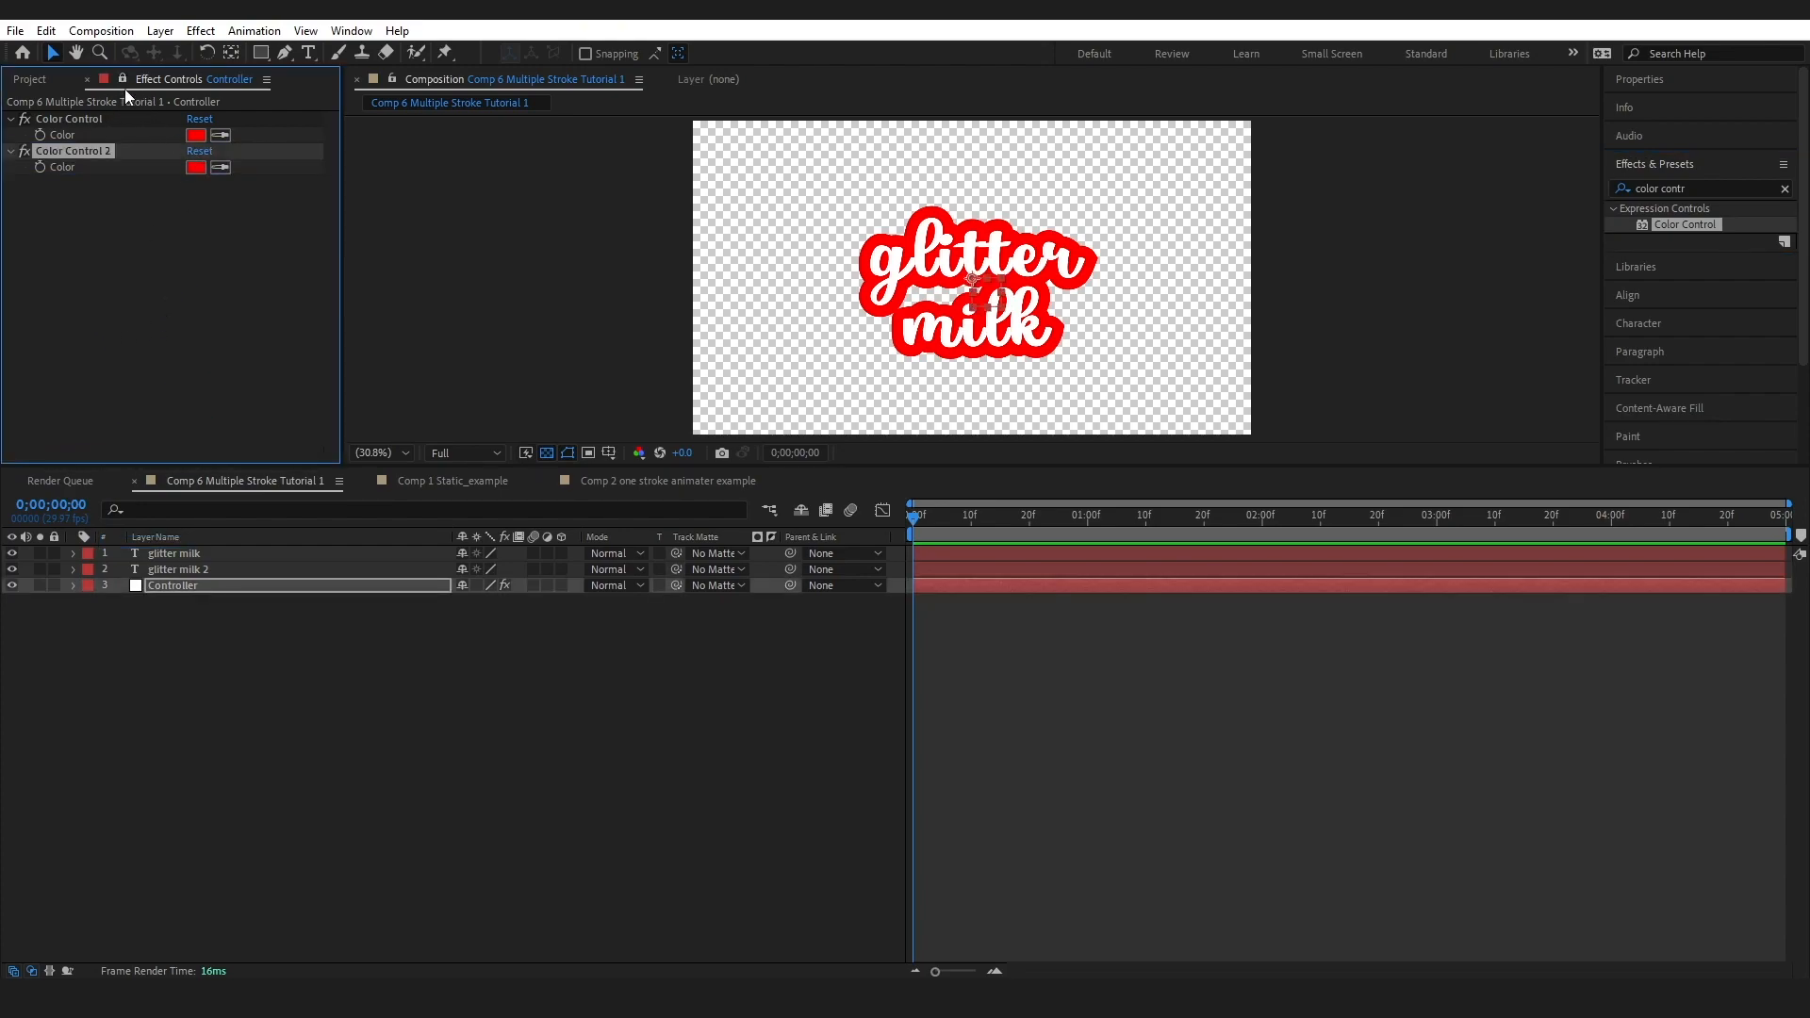
Give glitter milk 2's Animator 3 Stroke Color the pasted expression that defines color1 and color2 and ends with if ((index % 2) == 1) {color1} else {color2};
{"action": "left_click", "coordinate": [74, 569]}
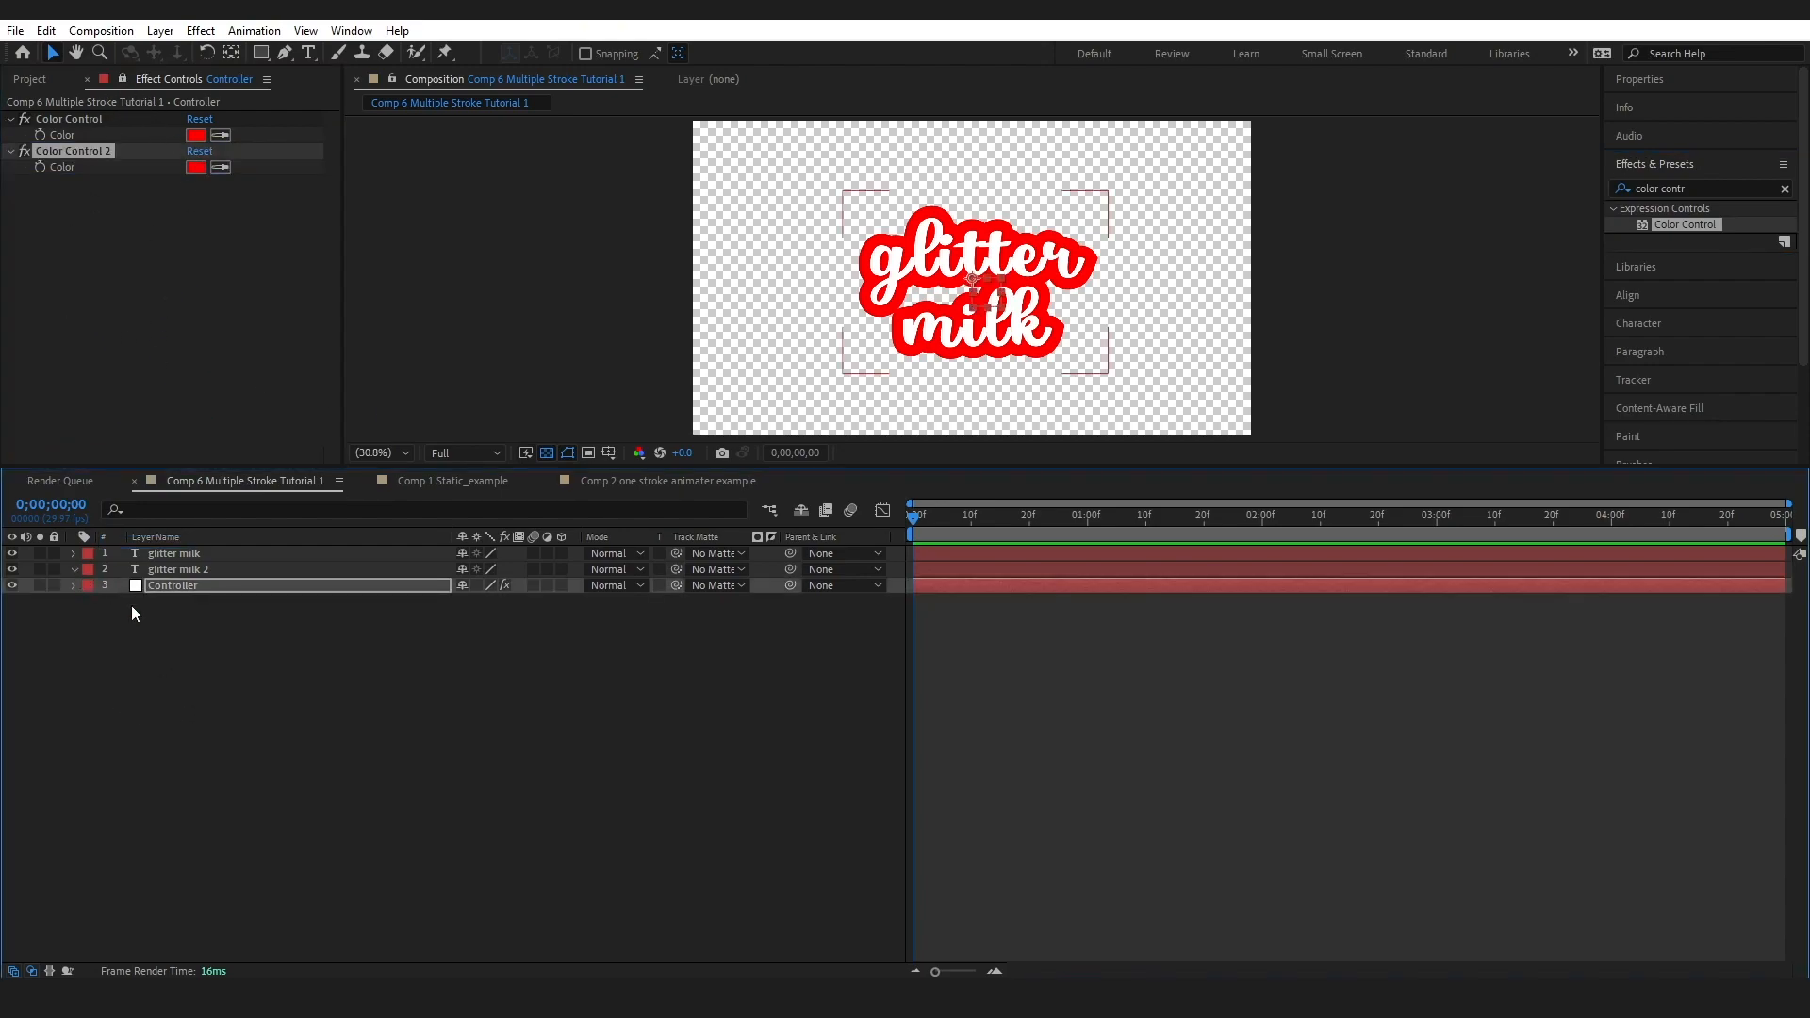
{"action": "left_click", "coordinate": [166, 570]}
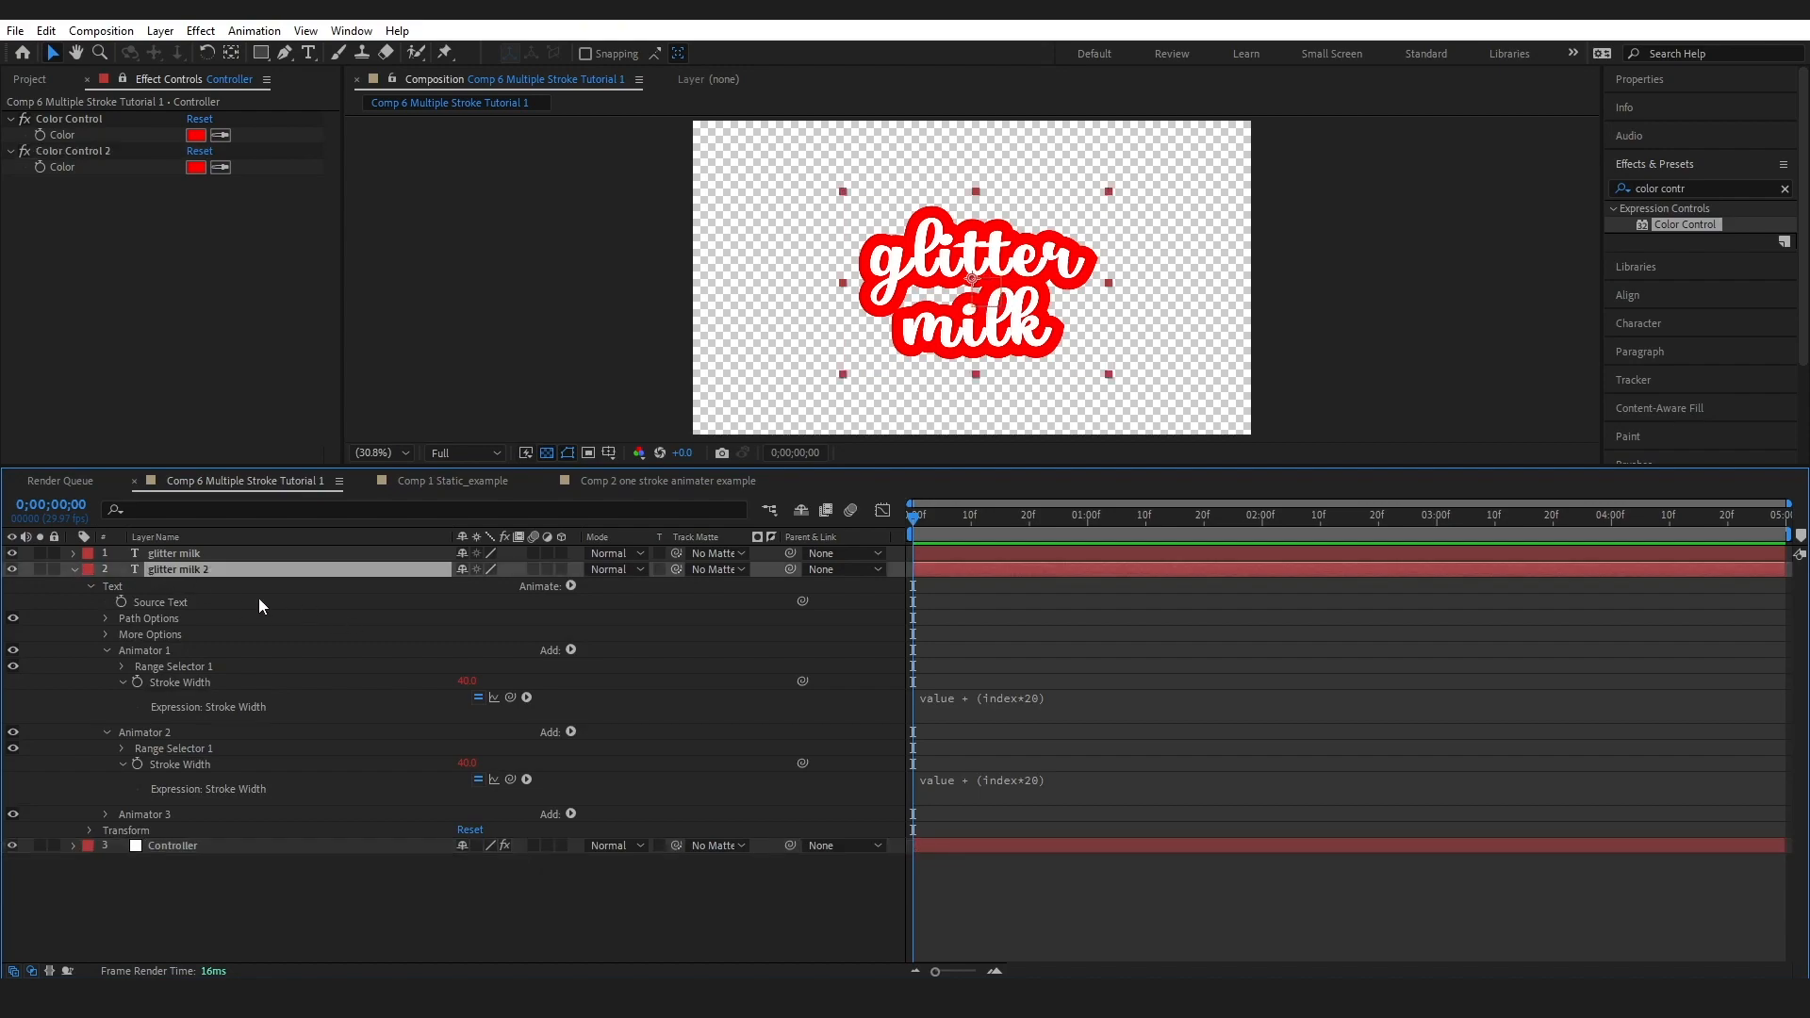
{"action": "left_click", "coordinate": [104, 813]}
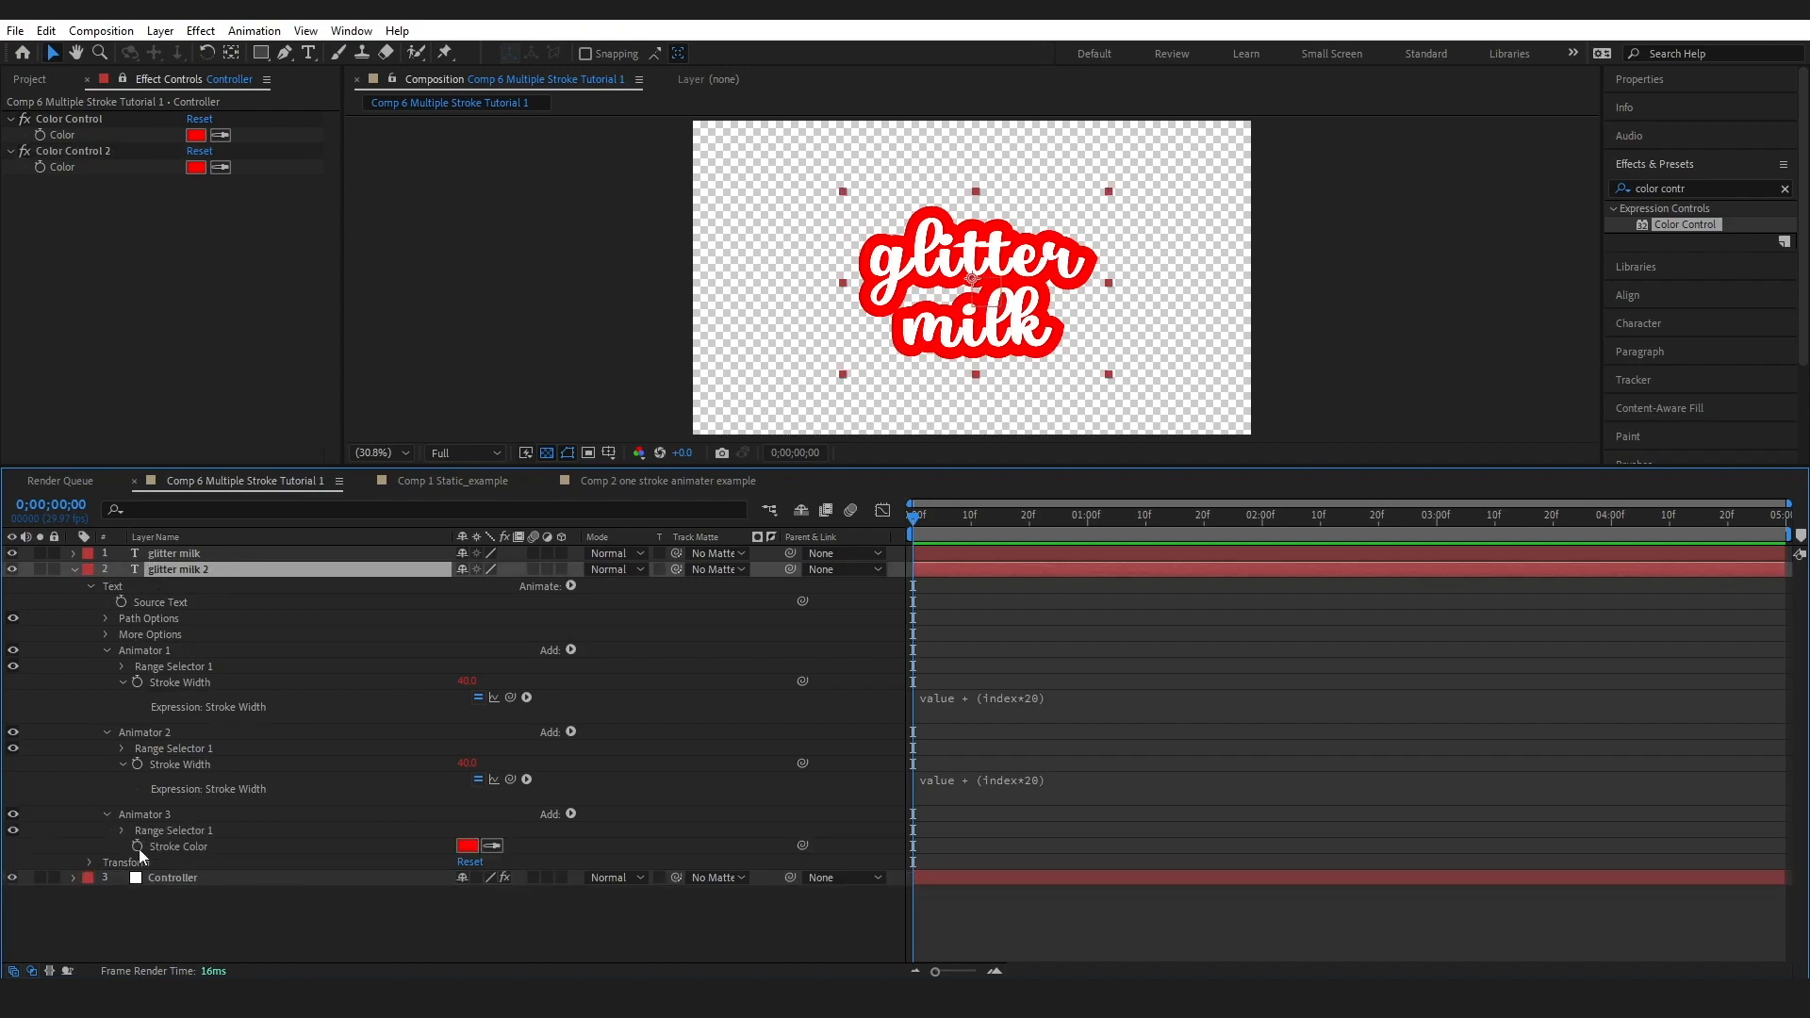
{"action": "key", "text": "alt"}
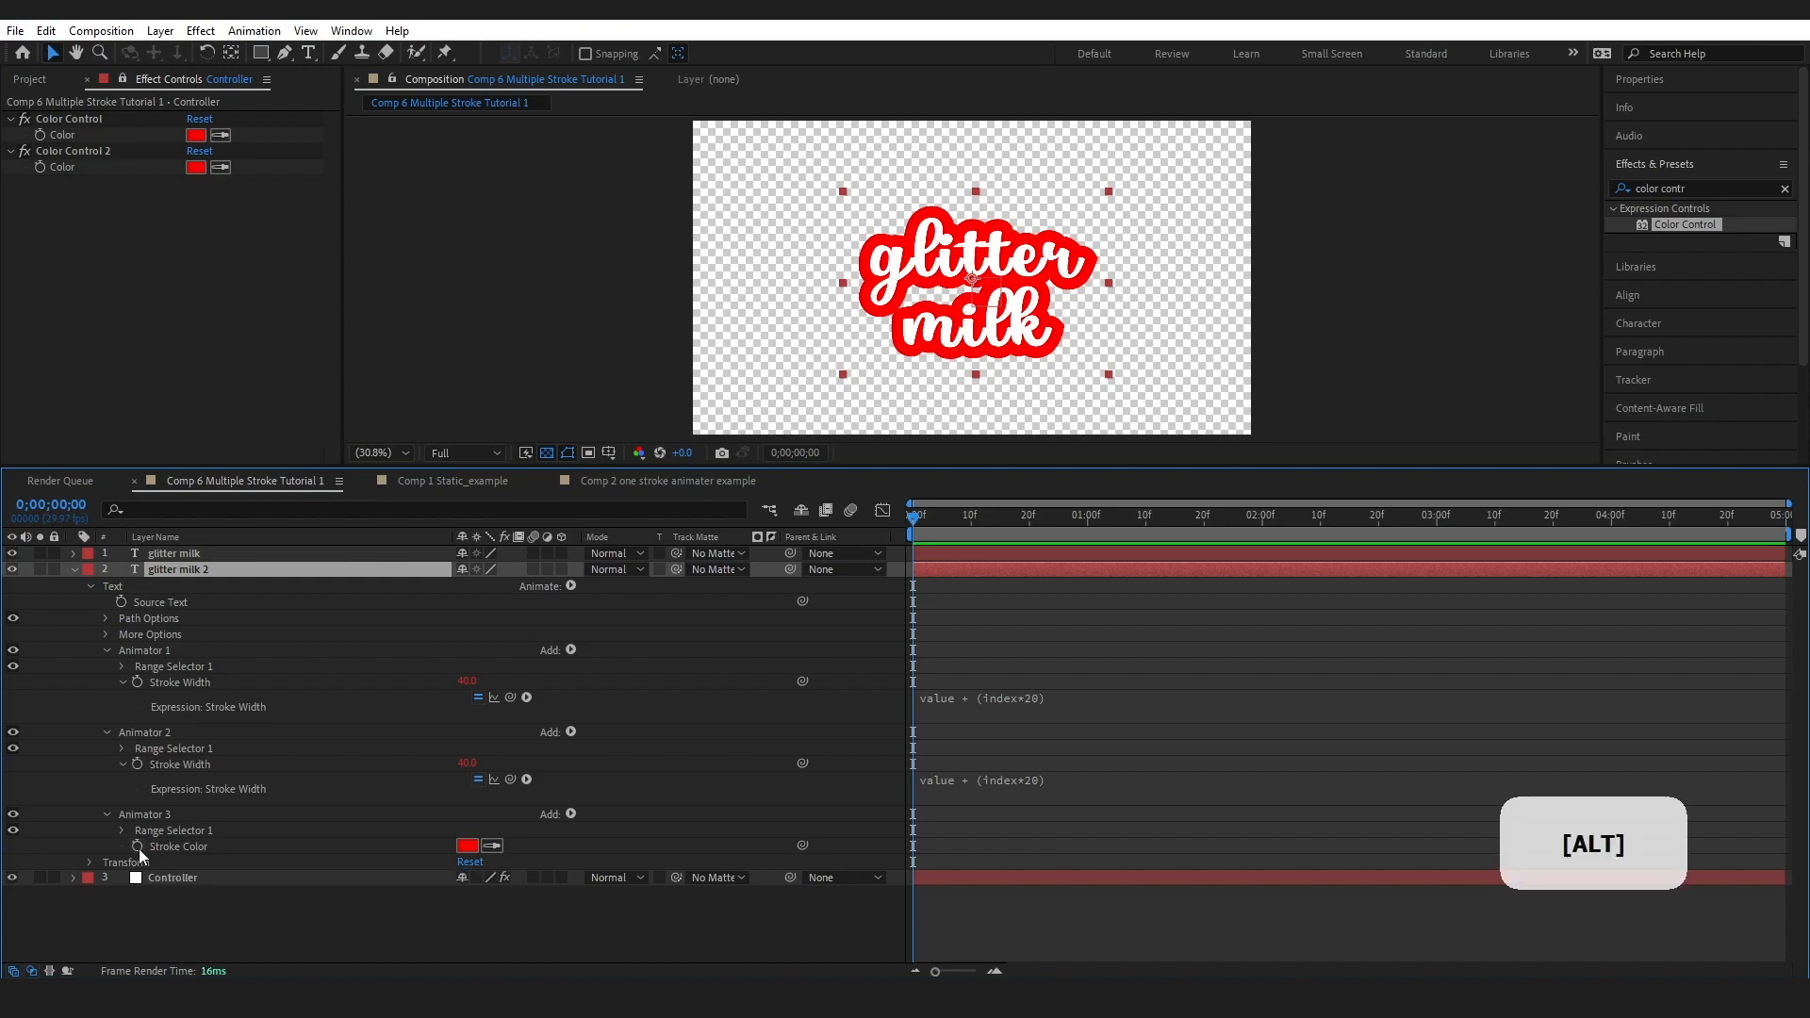
{"action": "left_click", "coordinate": [138, 846], "text": "alt"}
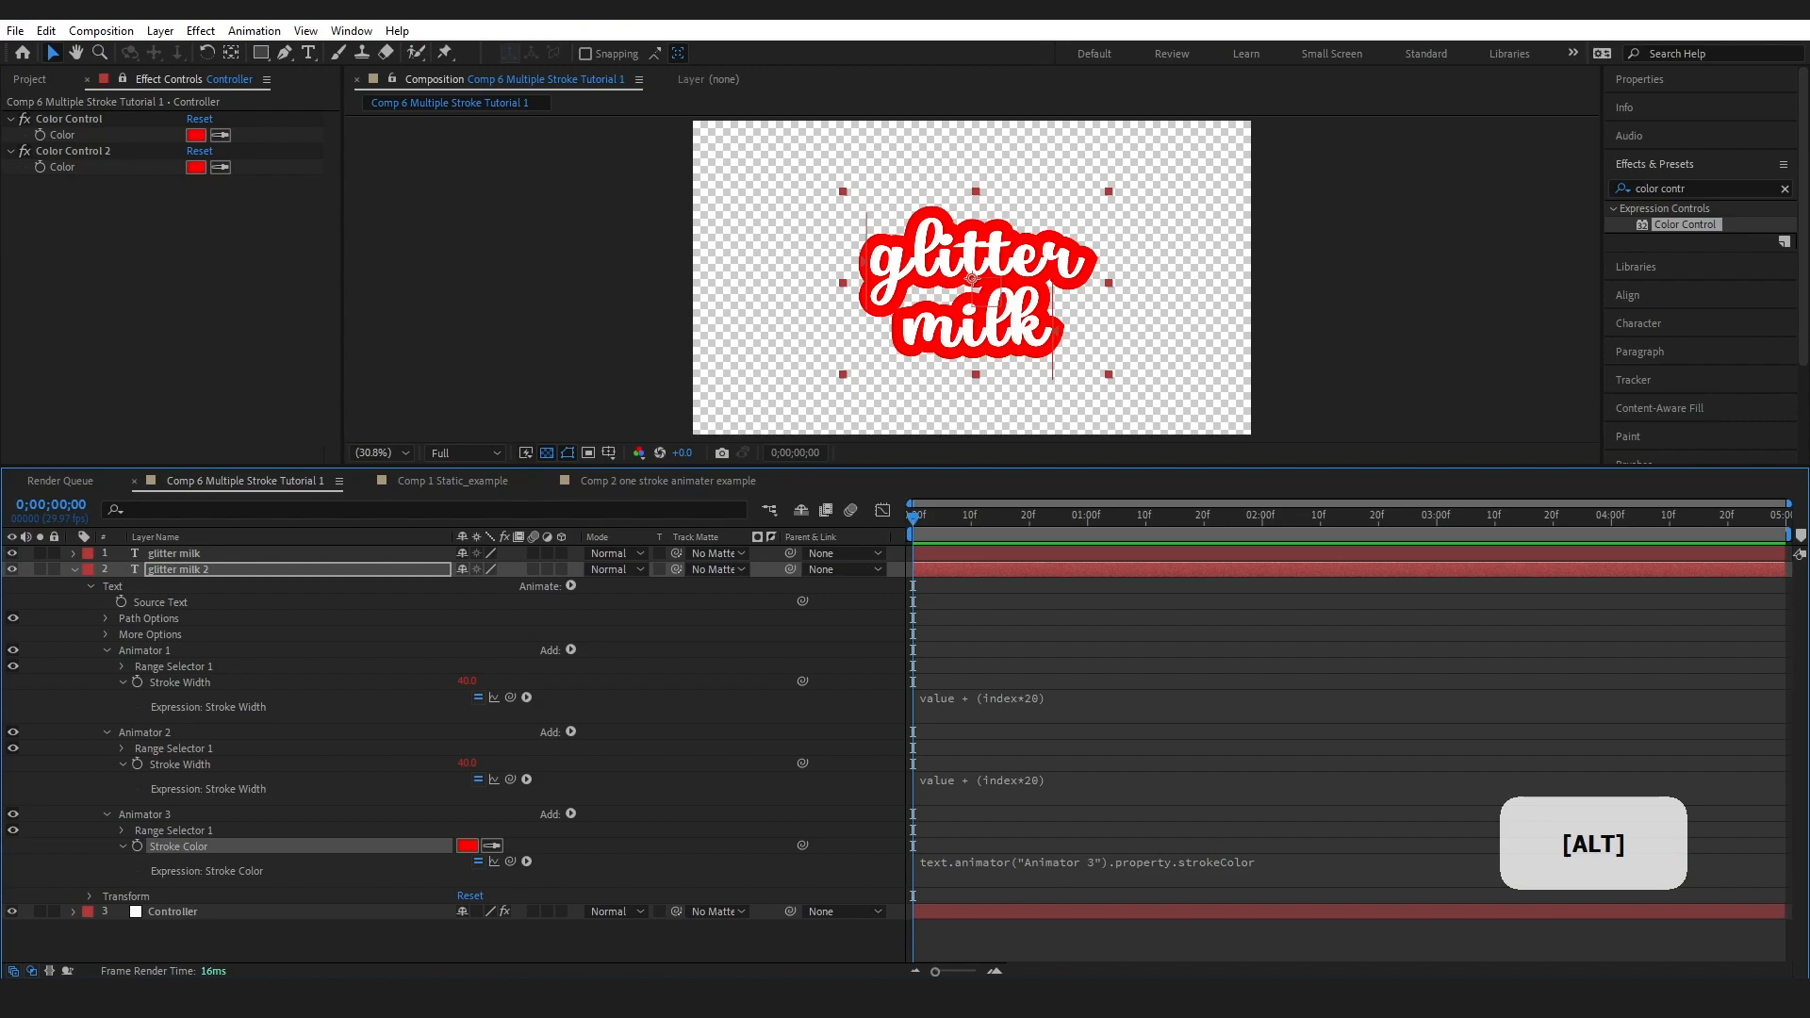
{"action": "left_click", "coordinate": [978, 878]}
{"action": "key", "text": "ctrl+v"}
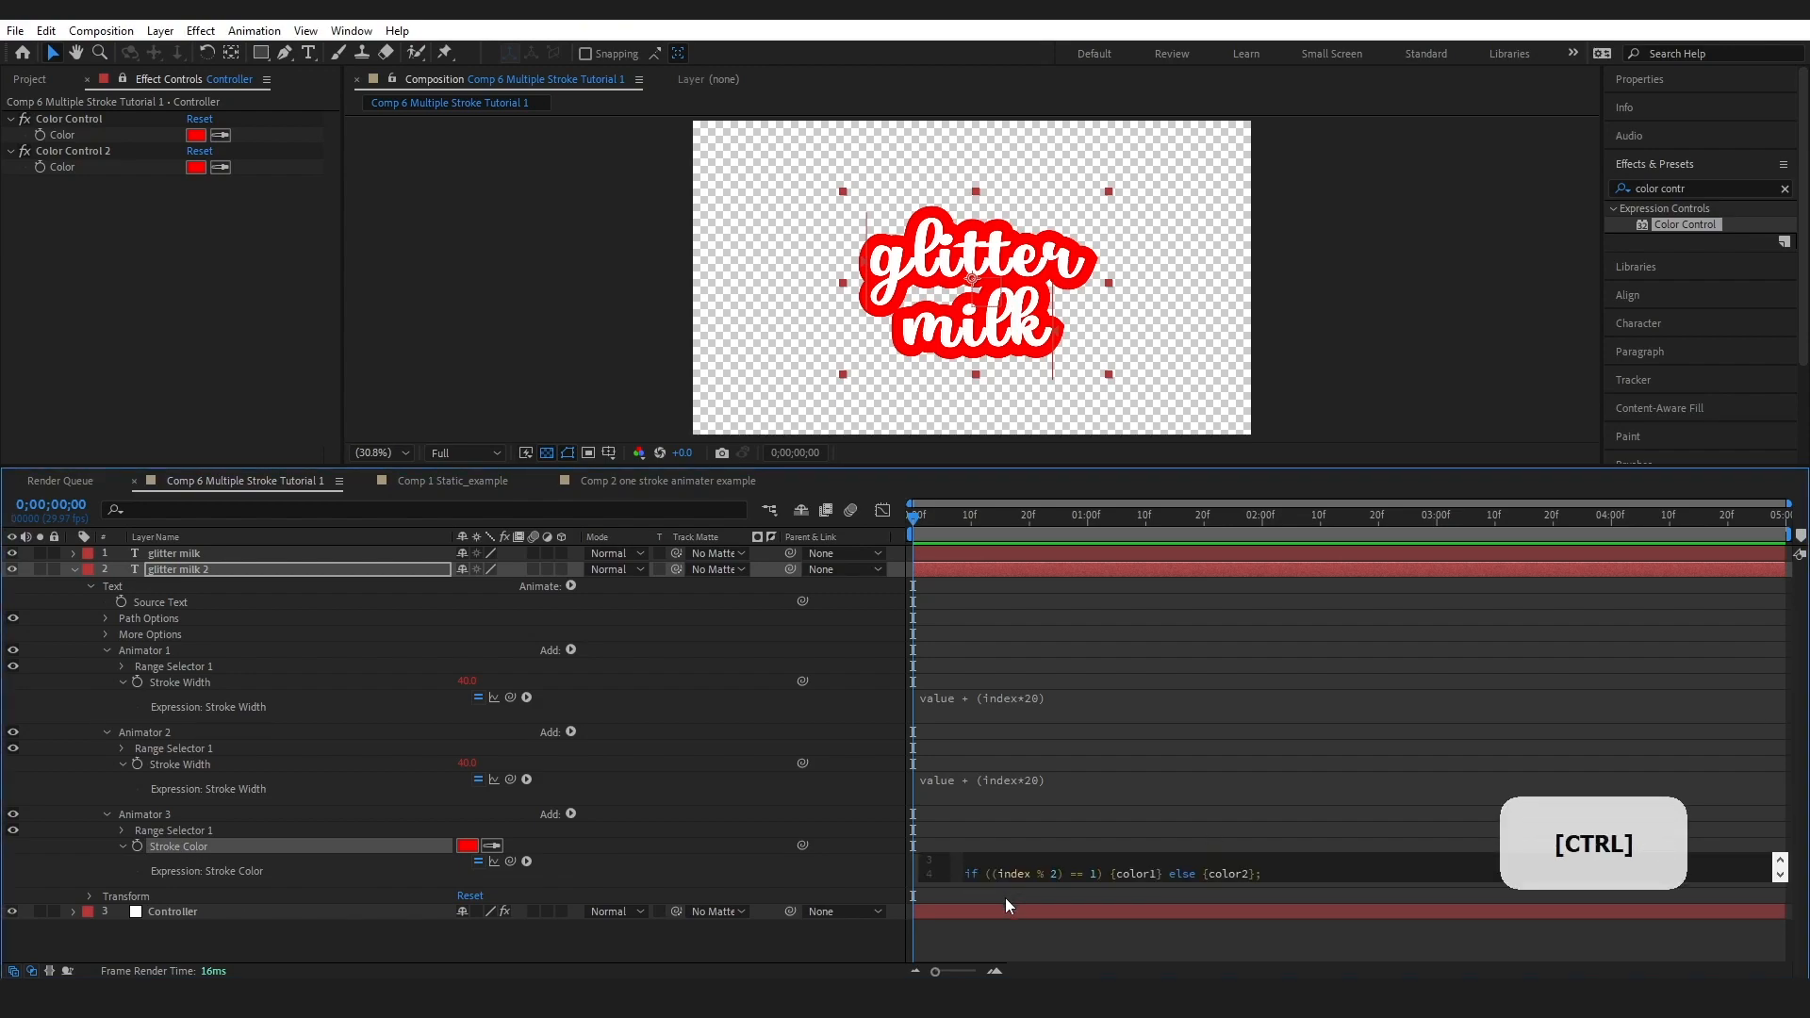
{"action": "left_click", "coordinate": [850, 876]}
{"action": "left_click", "coordinate": [1249, 860]}
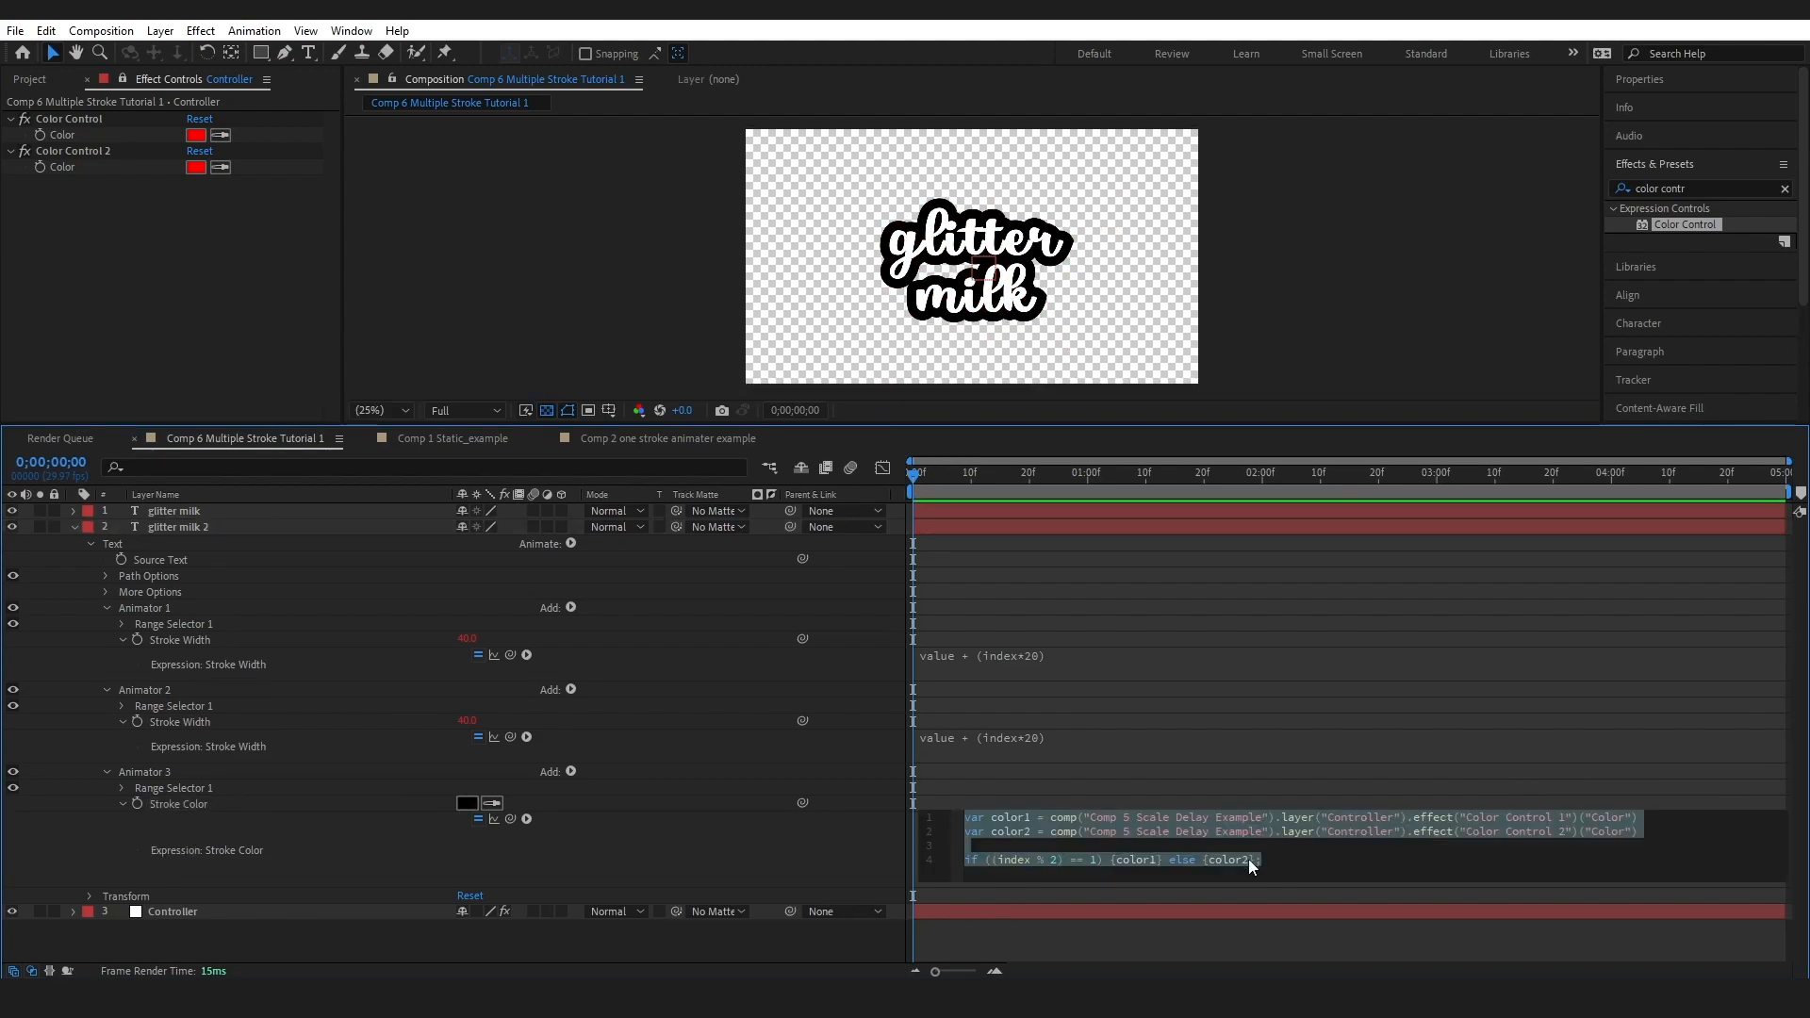
{"action": "left_click", "coordinate": [1355, 865]}
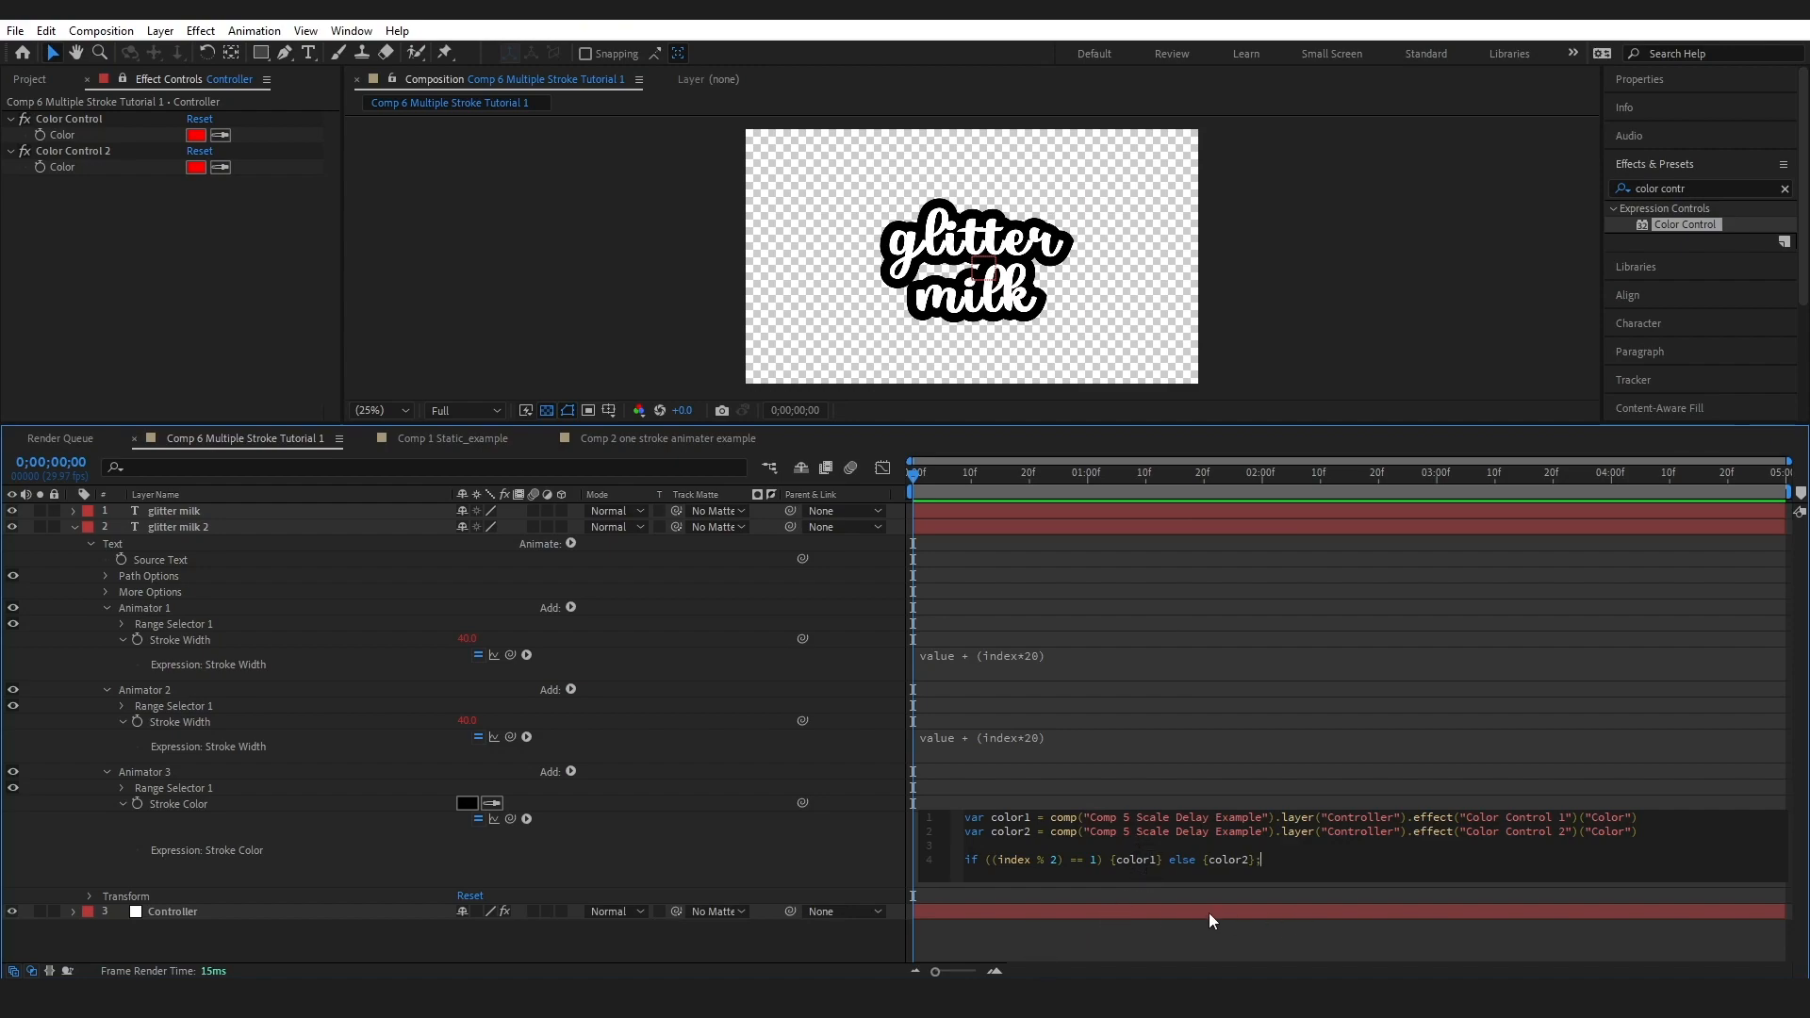
Relink color1 and color2 in the Stroke Color expression to the Controller layer's Color Control and Color Control 2 colors
{"action": "left_click_drag", "start_coordinate": [1049, 814], "coordinate": [1638, 816]}
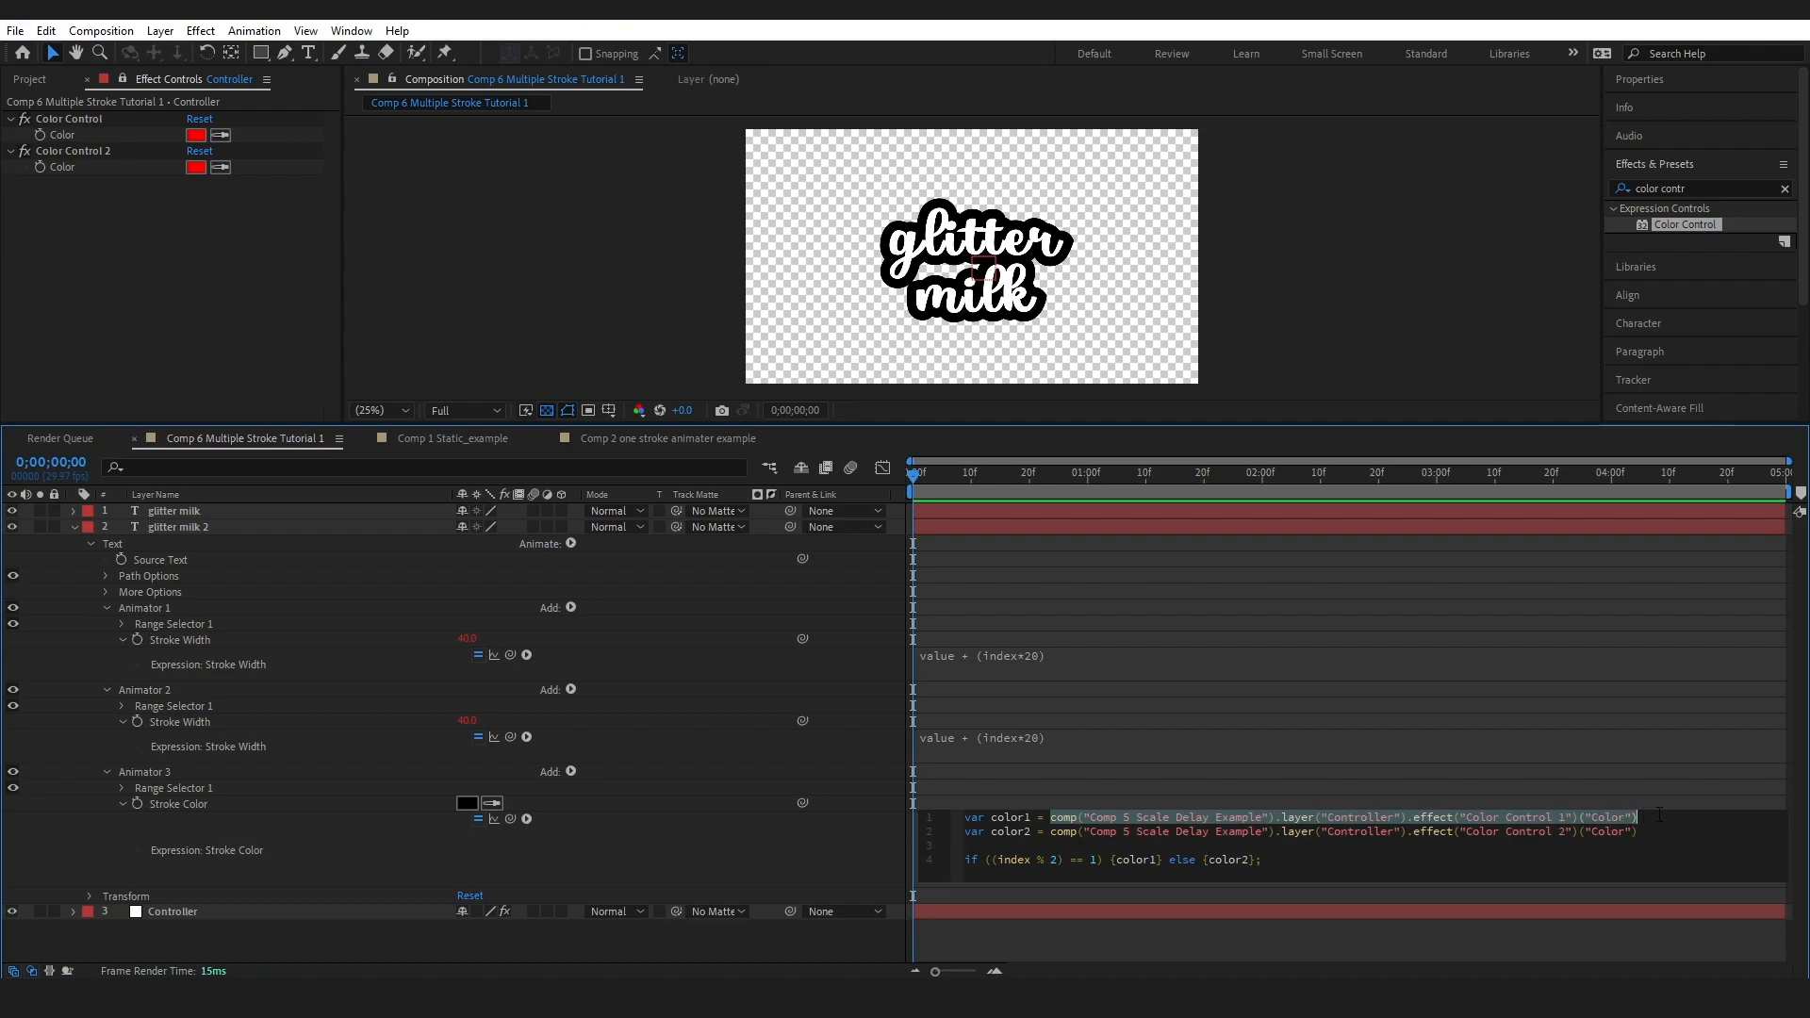
{"action": "left_click_drag", "start_coordinate": [801, 805], "coordinate": [113, 136]}
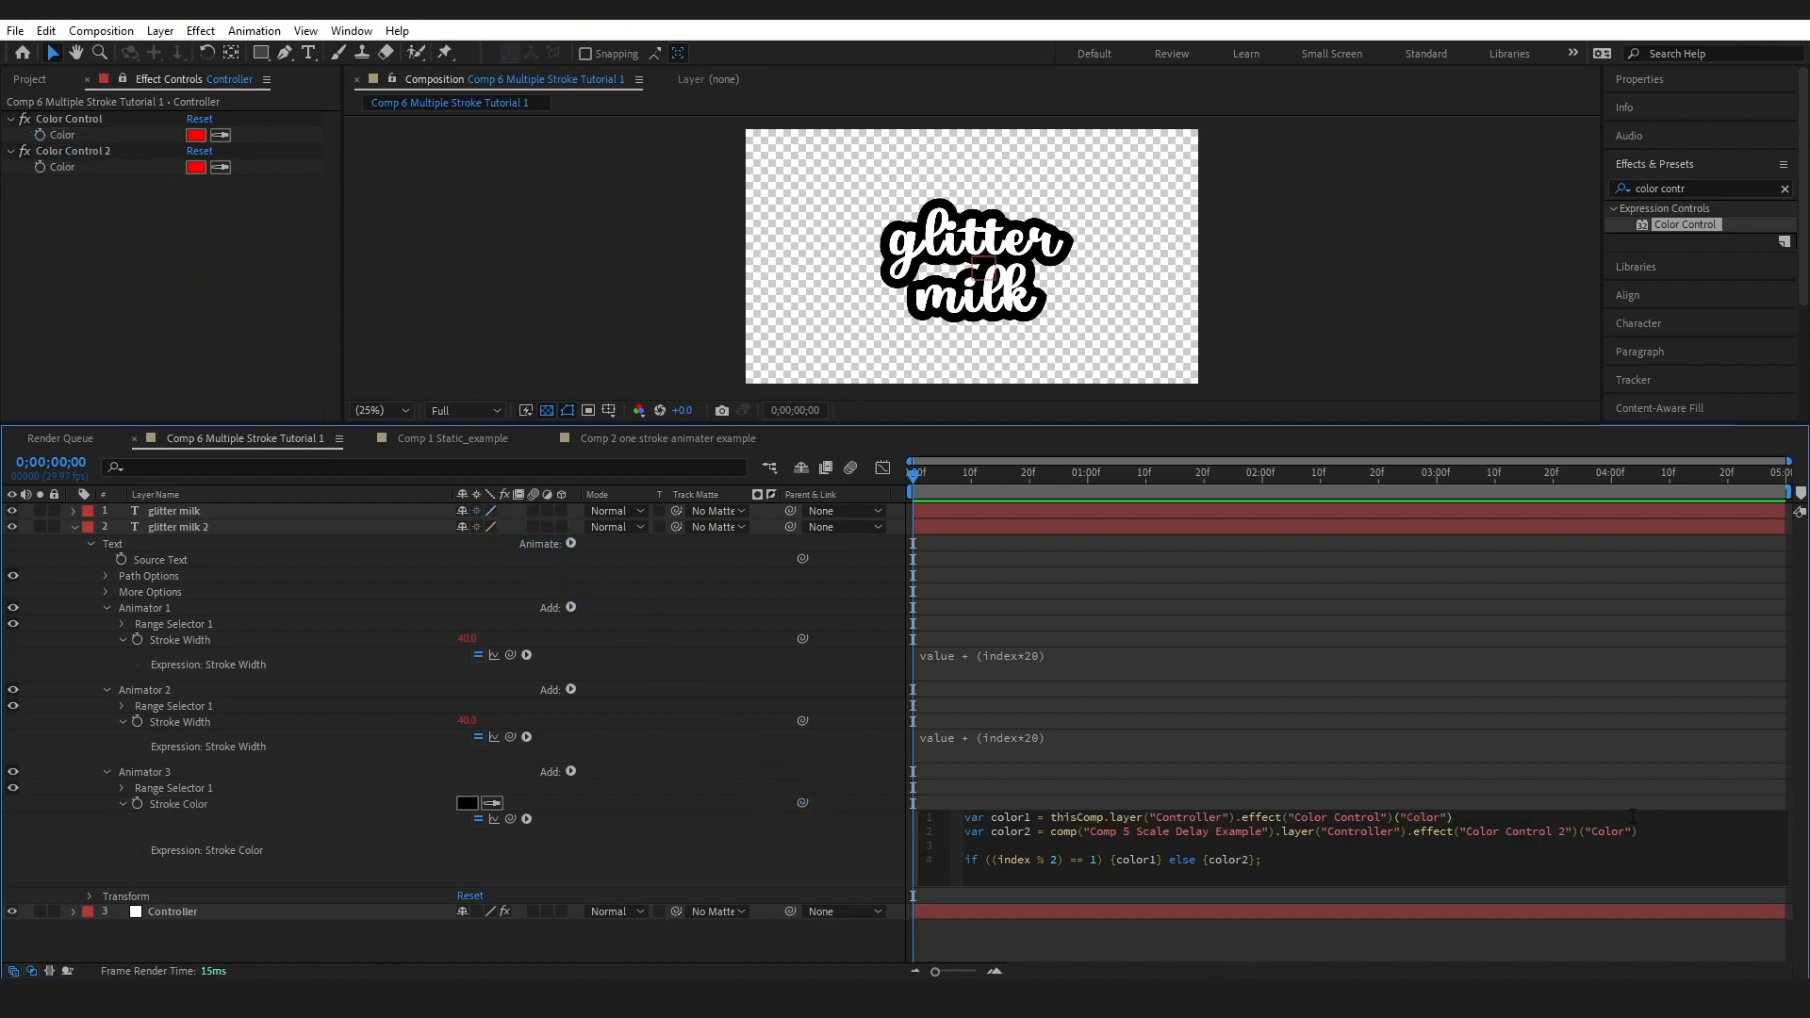
{"action": "left_click_drag", "start_coordinate": [1641, 831], "coordinate": [1048, 831]}
{"action": "mouse_move", "coordinate": [803, 805]}
{"action": "left_mouse_down"}
{"action": "mouse_move", "coordinate": [66, 235]}
{"action": "mouse_move", "coordinate": [168, 151]}
{"action": "mouse_move", "coordinate": [104, 167]}
{"action": "left_mouse_up"}
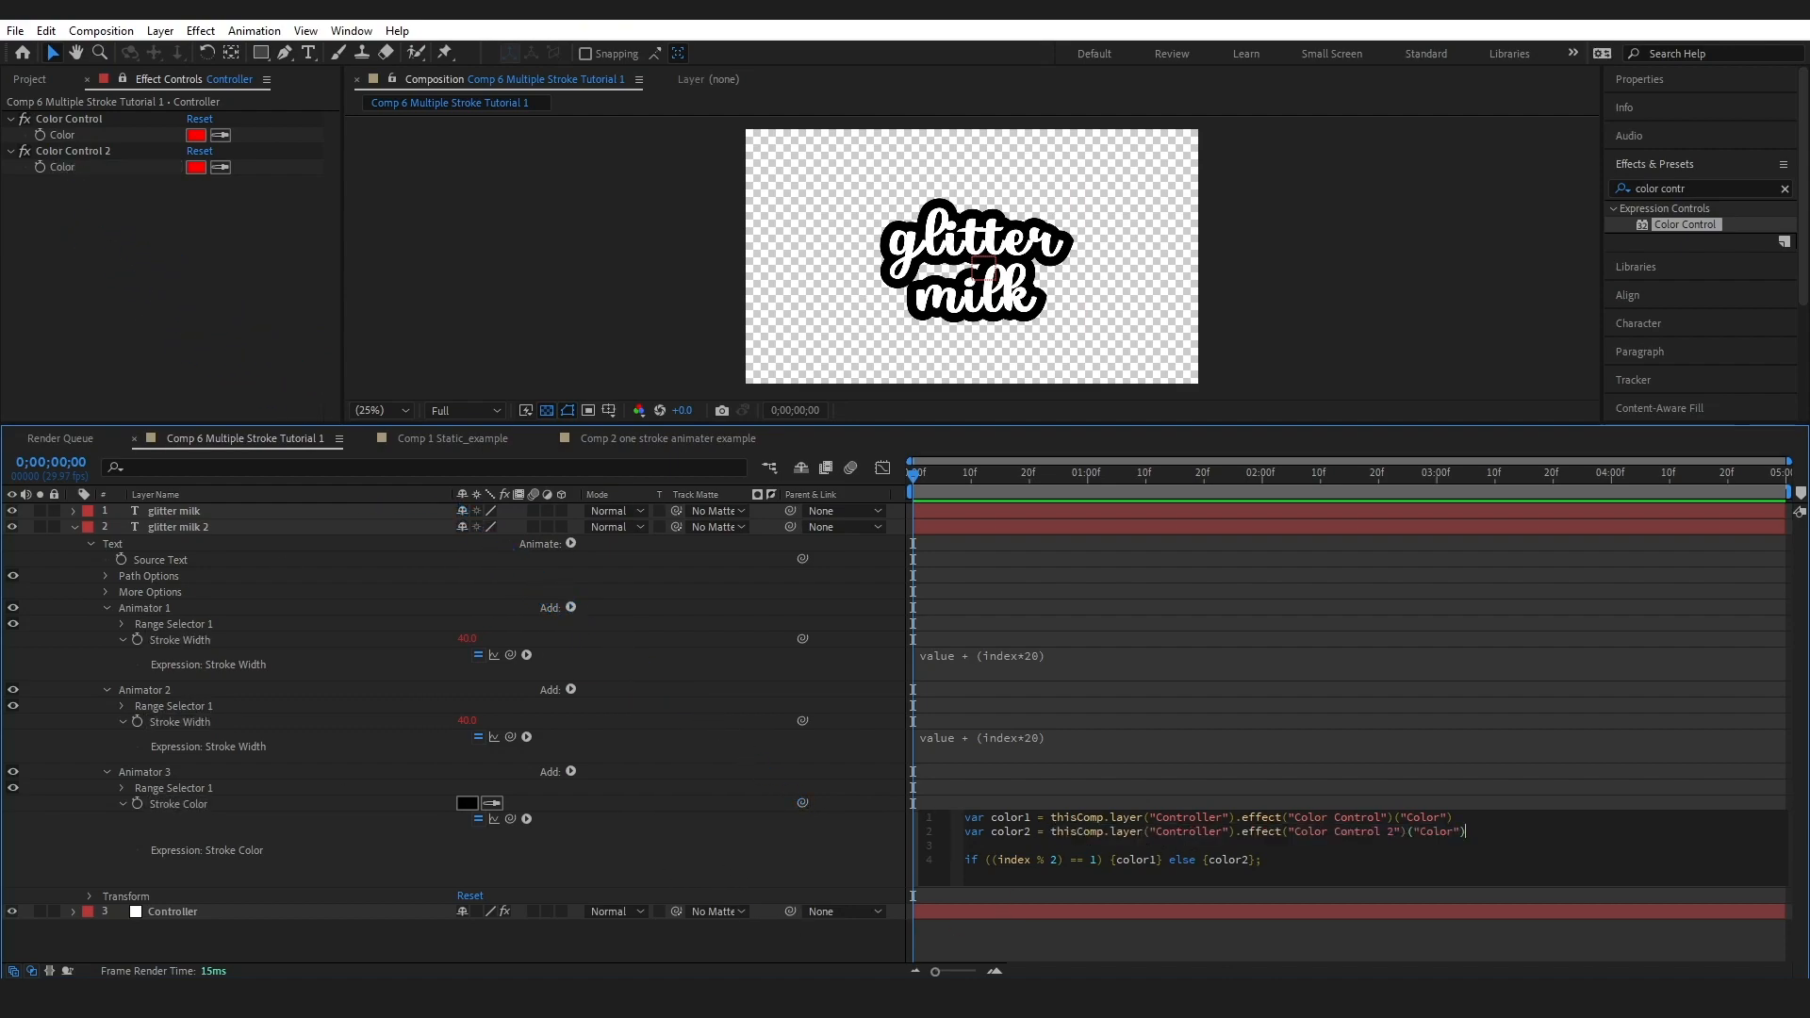
{"action": "left_click", "coordinate": [707, 963]}
Set the Controller's Color Control to white and Color Control 2 to black
{"action": "left_click", "coordinate": [195, 135]}
{"action": "left_click", "coordinate": [139, 591]}
{"action": "left_click", "coordinate": [550, 592]}
{"action": "left_click", "coordinate": [196, 167]}
{"action": "left_click", "coordinate": [140, 827]}
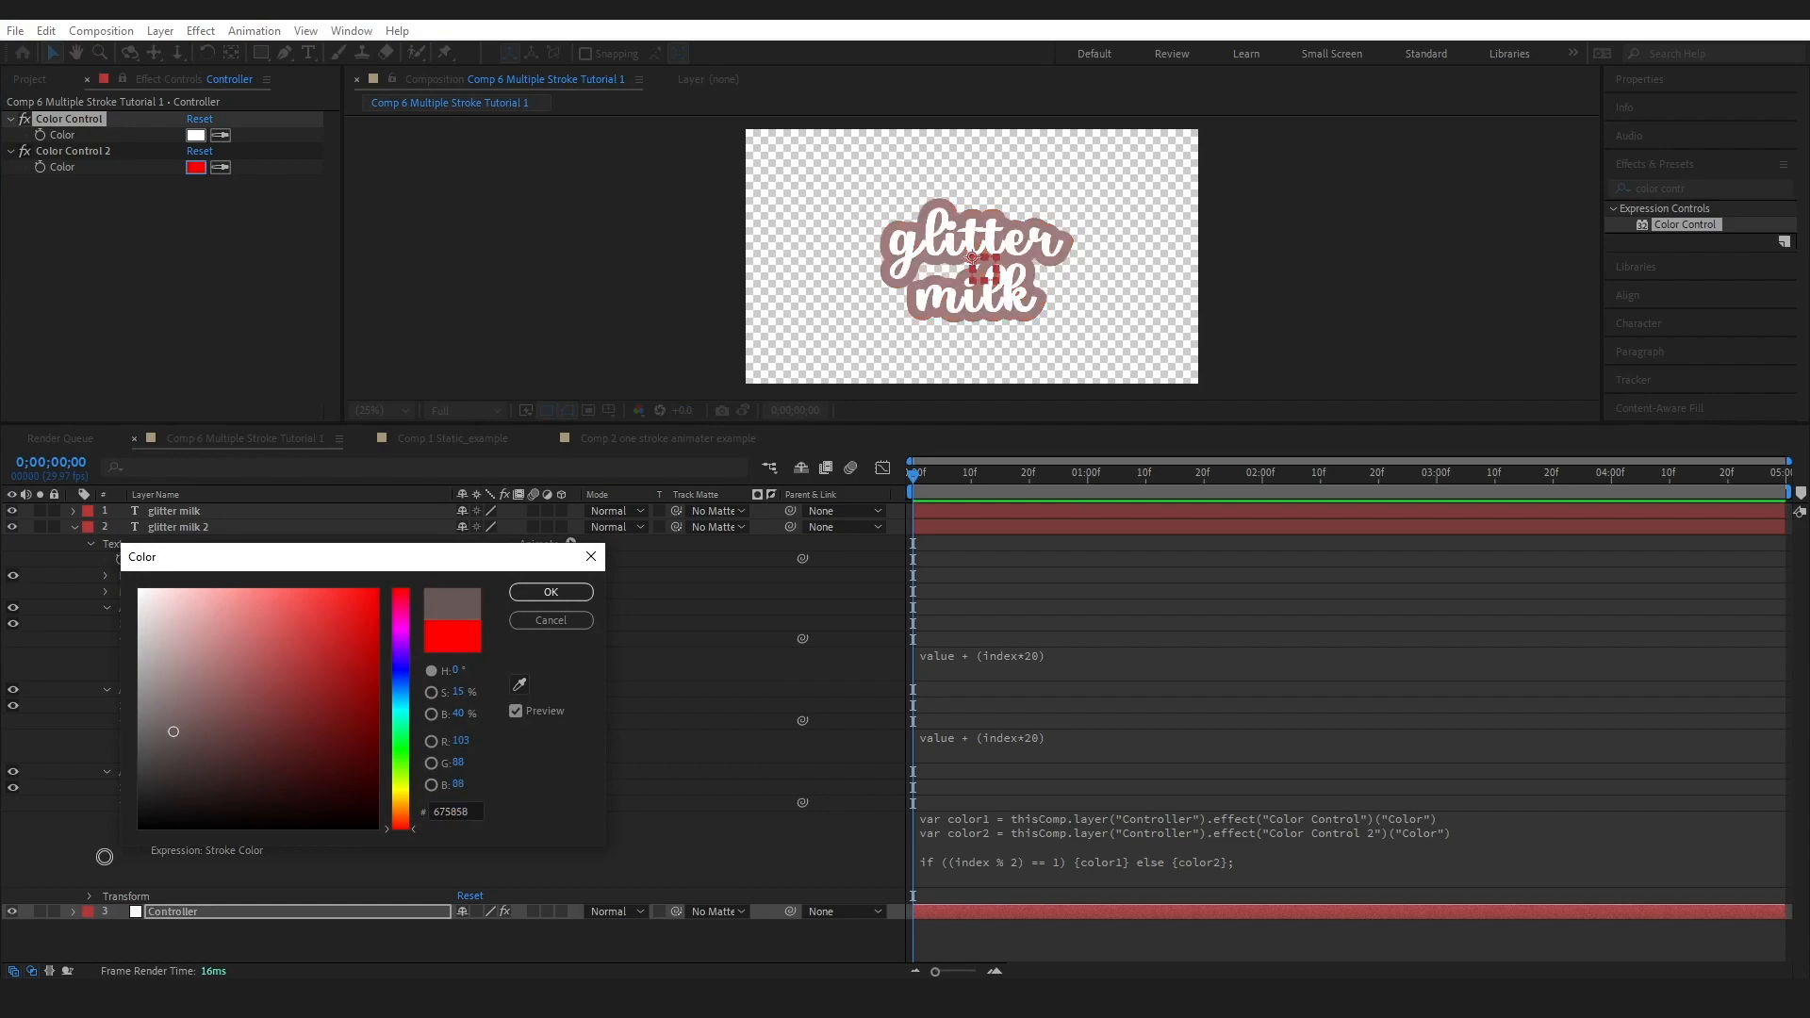
{"action": "left_click", "coordinate": [547, 594]}
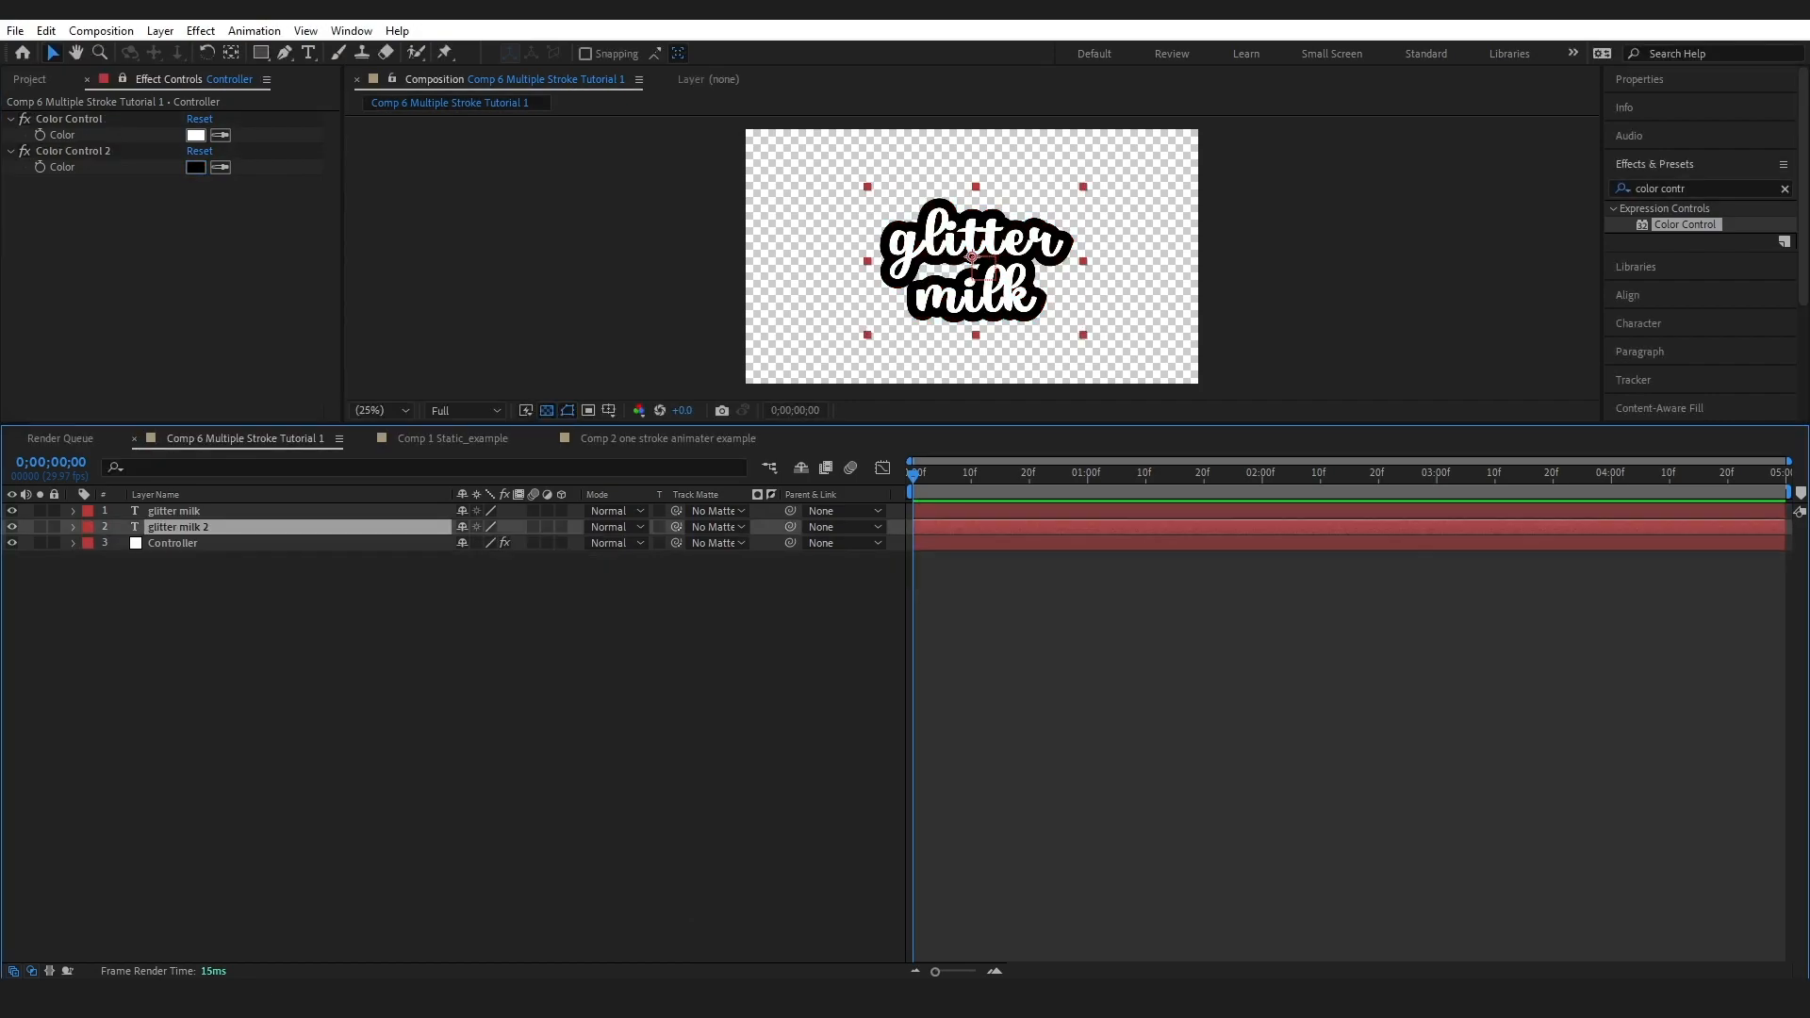
Duplicate glitter milk 2 repeatedly until alternating strokes fill the composition, and delete all the duplicates from glitter milk 3 upward
{"action": "key", "text": "ctrl+d"}
{"action": "key", "text": "ctrl+d"}
{"action": "key", "text": "ctrl+d"}
{"action": "key", "text": "ctrl+d"}
{"action": "key", "text": "ctrl+d"}
{"action": "key", "text": "ctrl+d"}
{"action": "key", "text": "ctrl+d"}
{"action": "key", "text": "ctrl+d"}
{"action": "key", "text": "ctrl+d"}
{"action": "key", "text": "ctrl+d"}
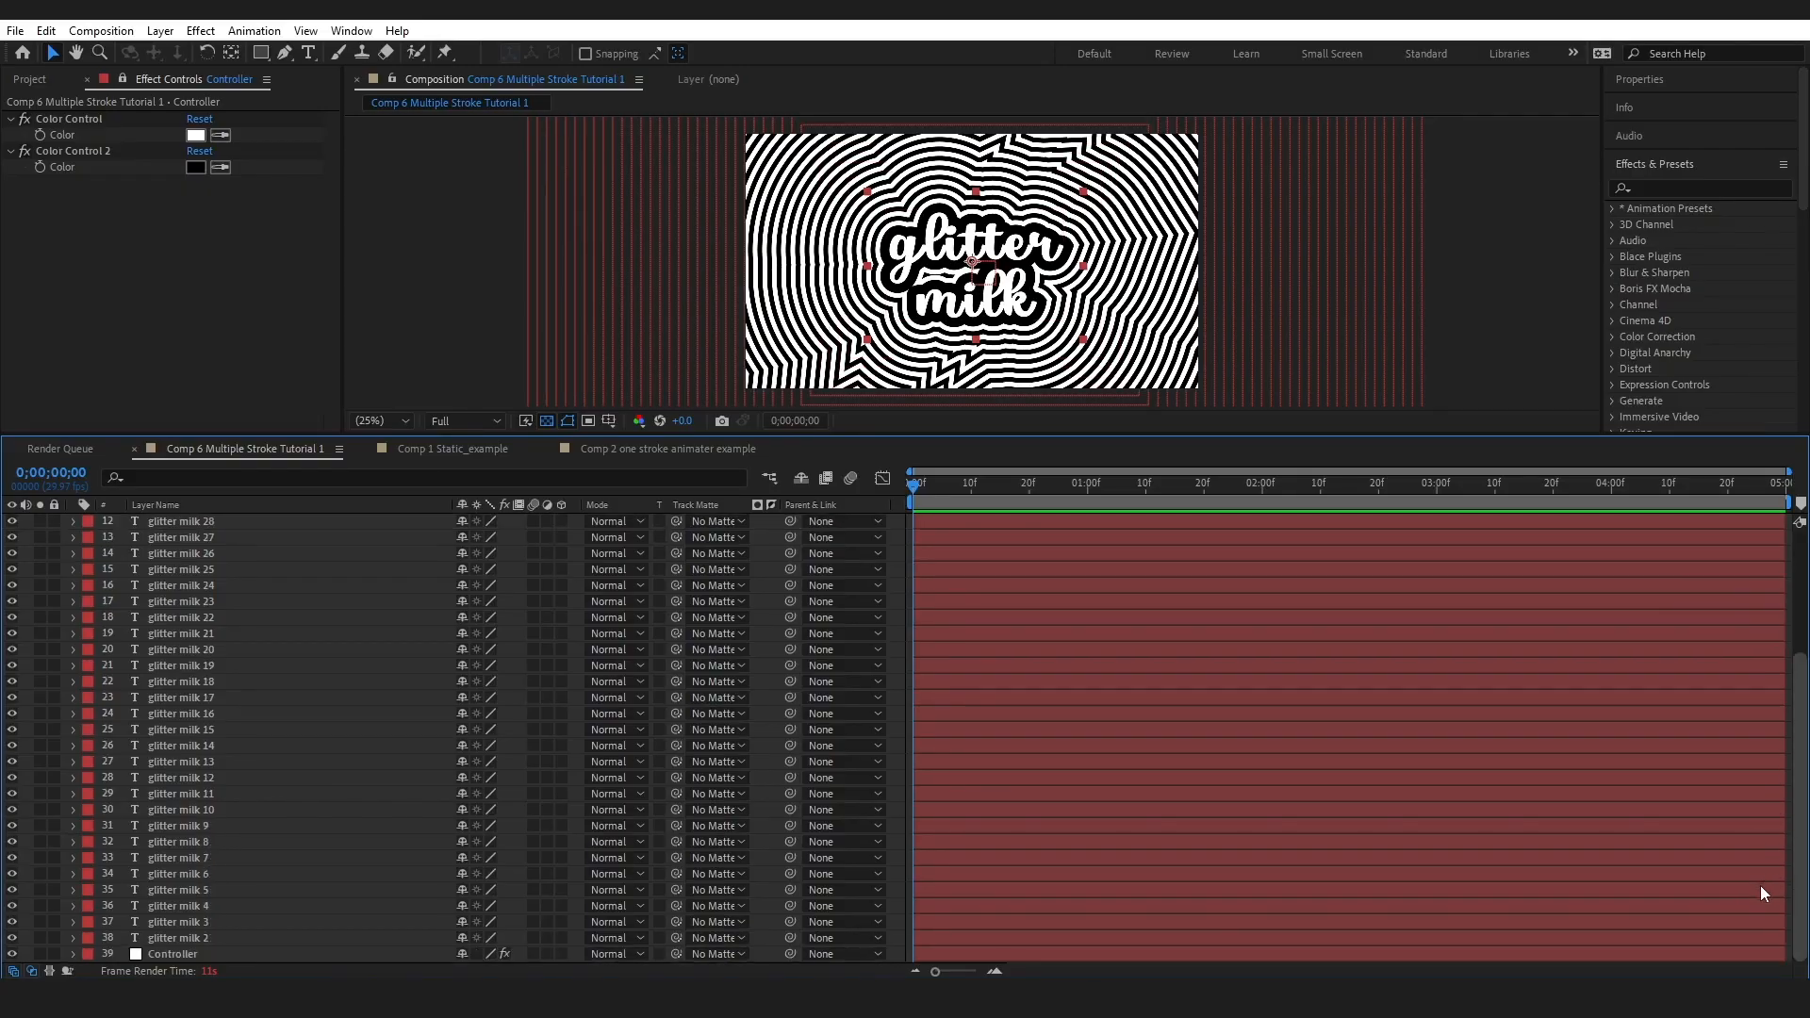
{"action": "left_click", "coordinate": [202, 923], "text": "shift"}
{"action": "key", "text": "Delete"}
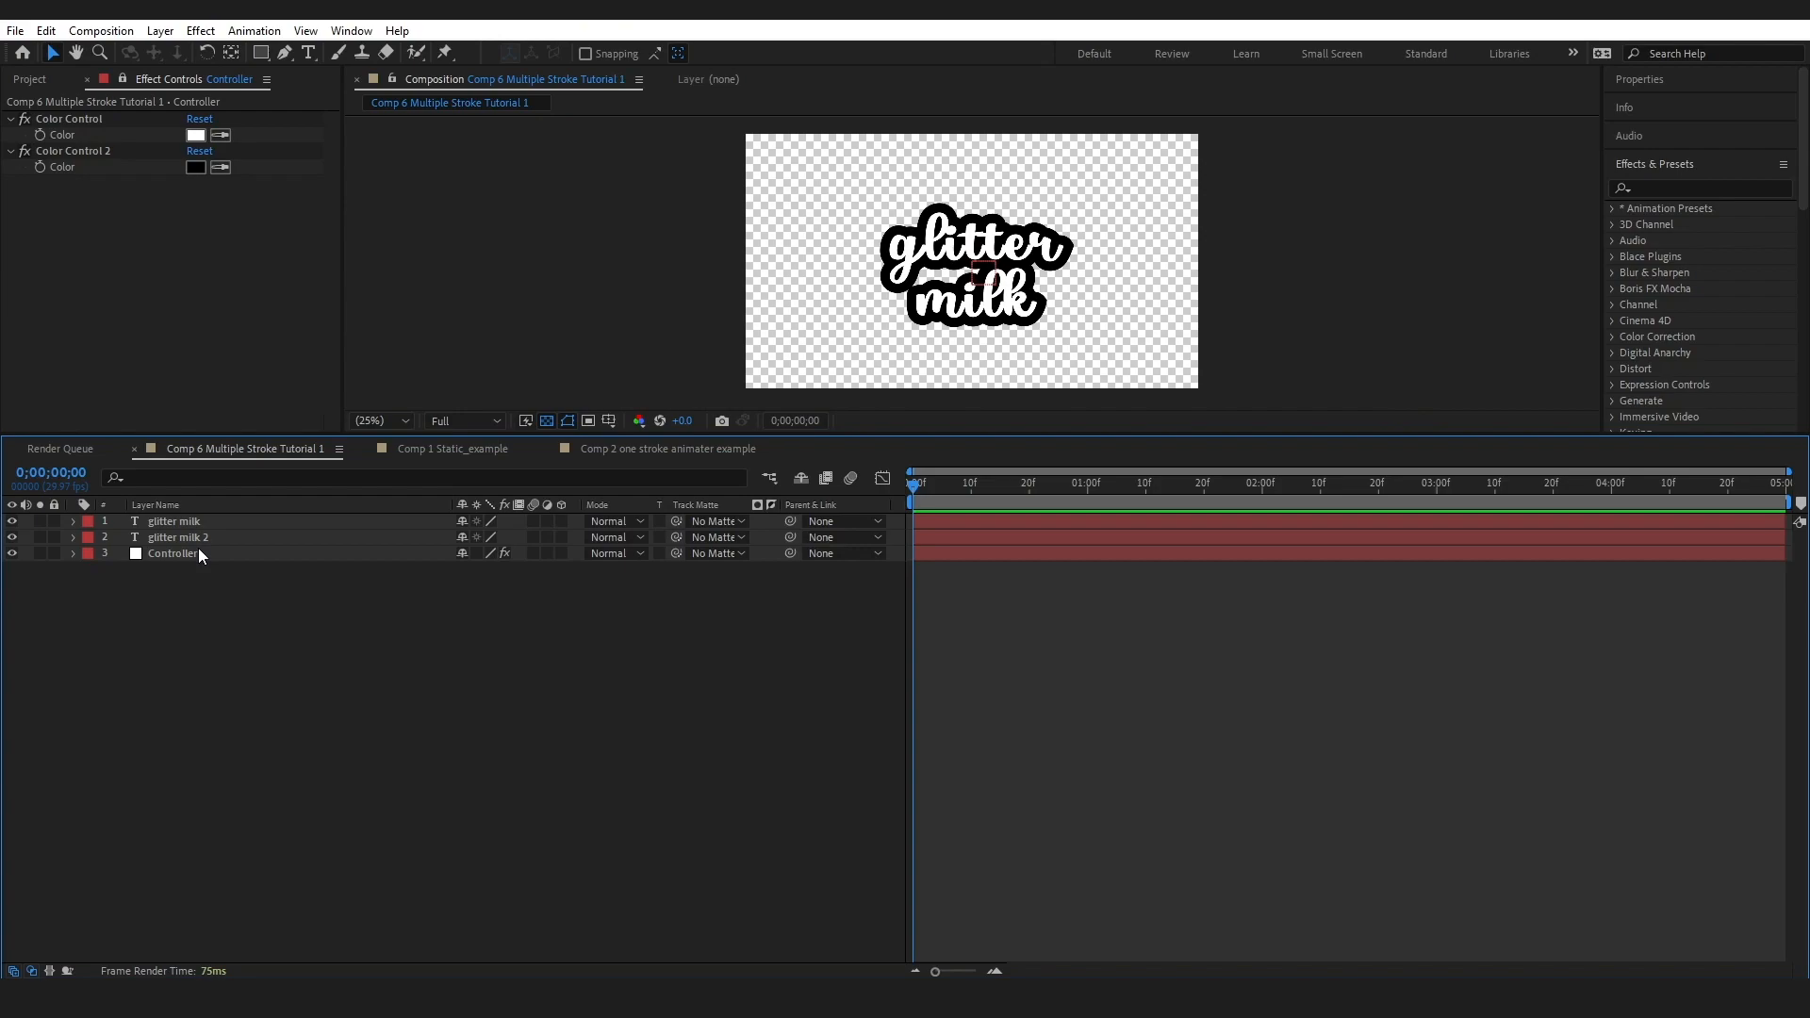
Add a Slider Control effect to the Controller layer and rename it Scale Delay
{"action": "left_click", "coordinate": [1688, 188]}
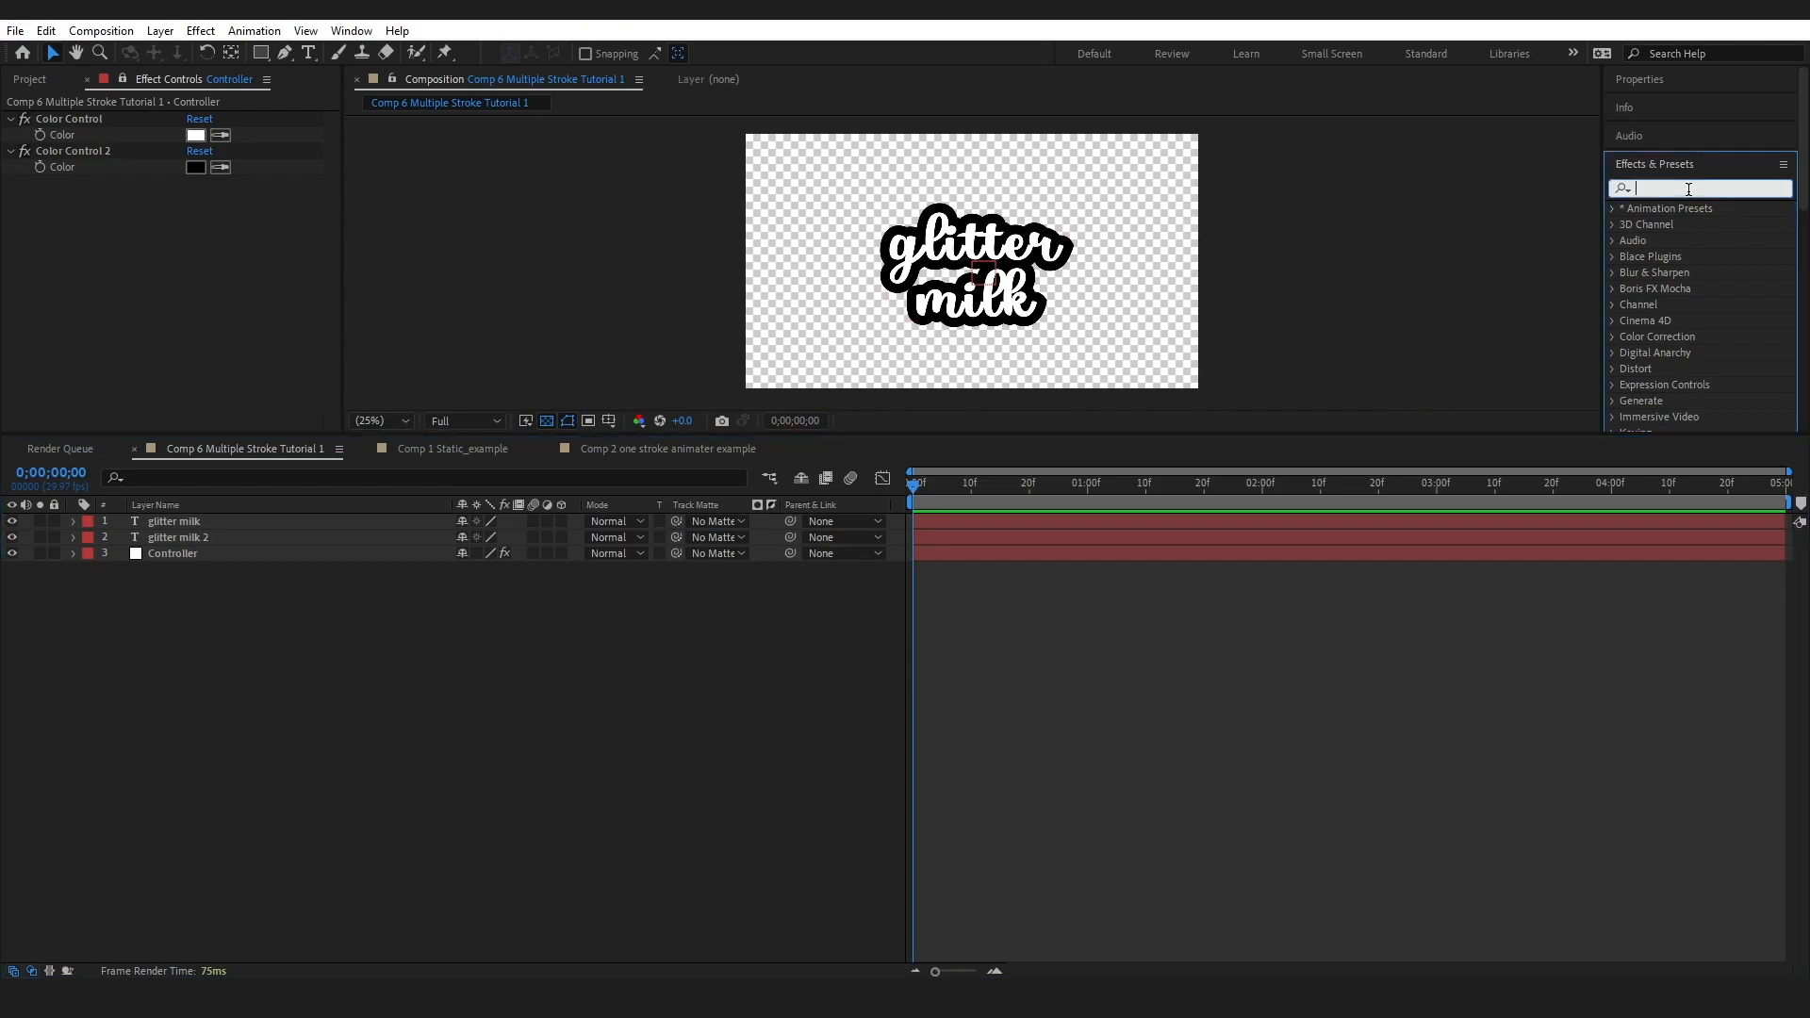
{"action": "type", "text": "control"}
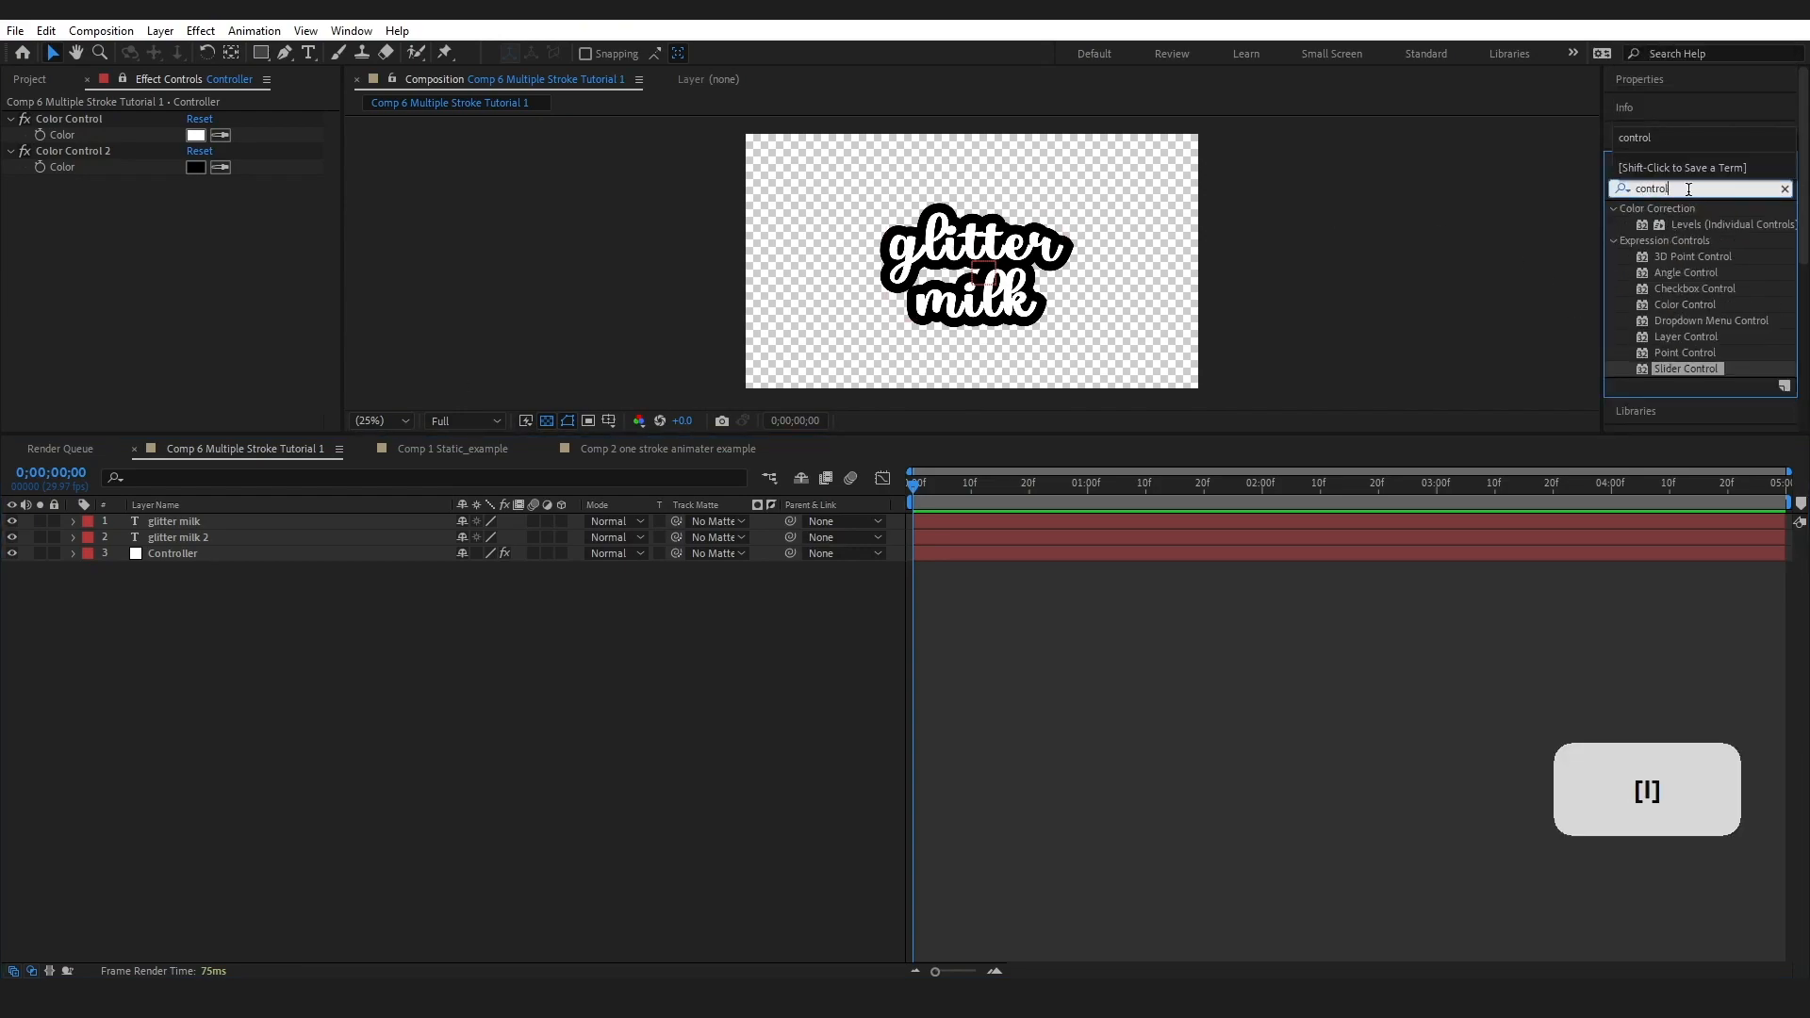
{"action": "left_click_drag", "start_coordinate": [1681, 372], "coordinate": [169, 271]}
{"action": "right_click", "coordinate": [89, 186]}
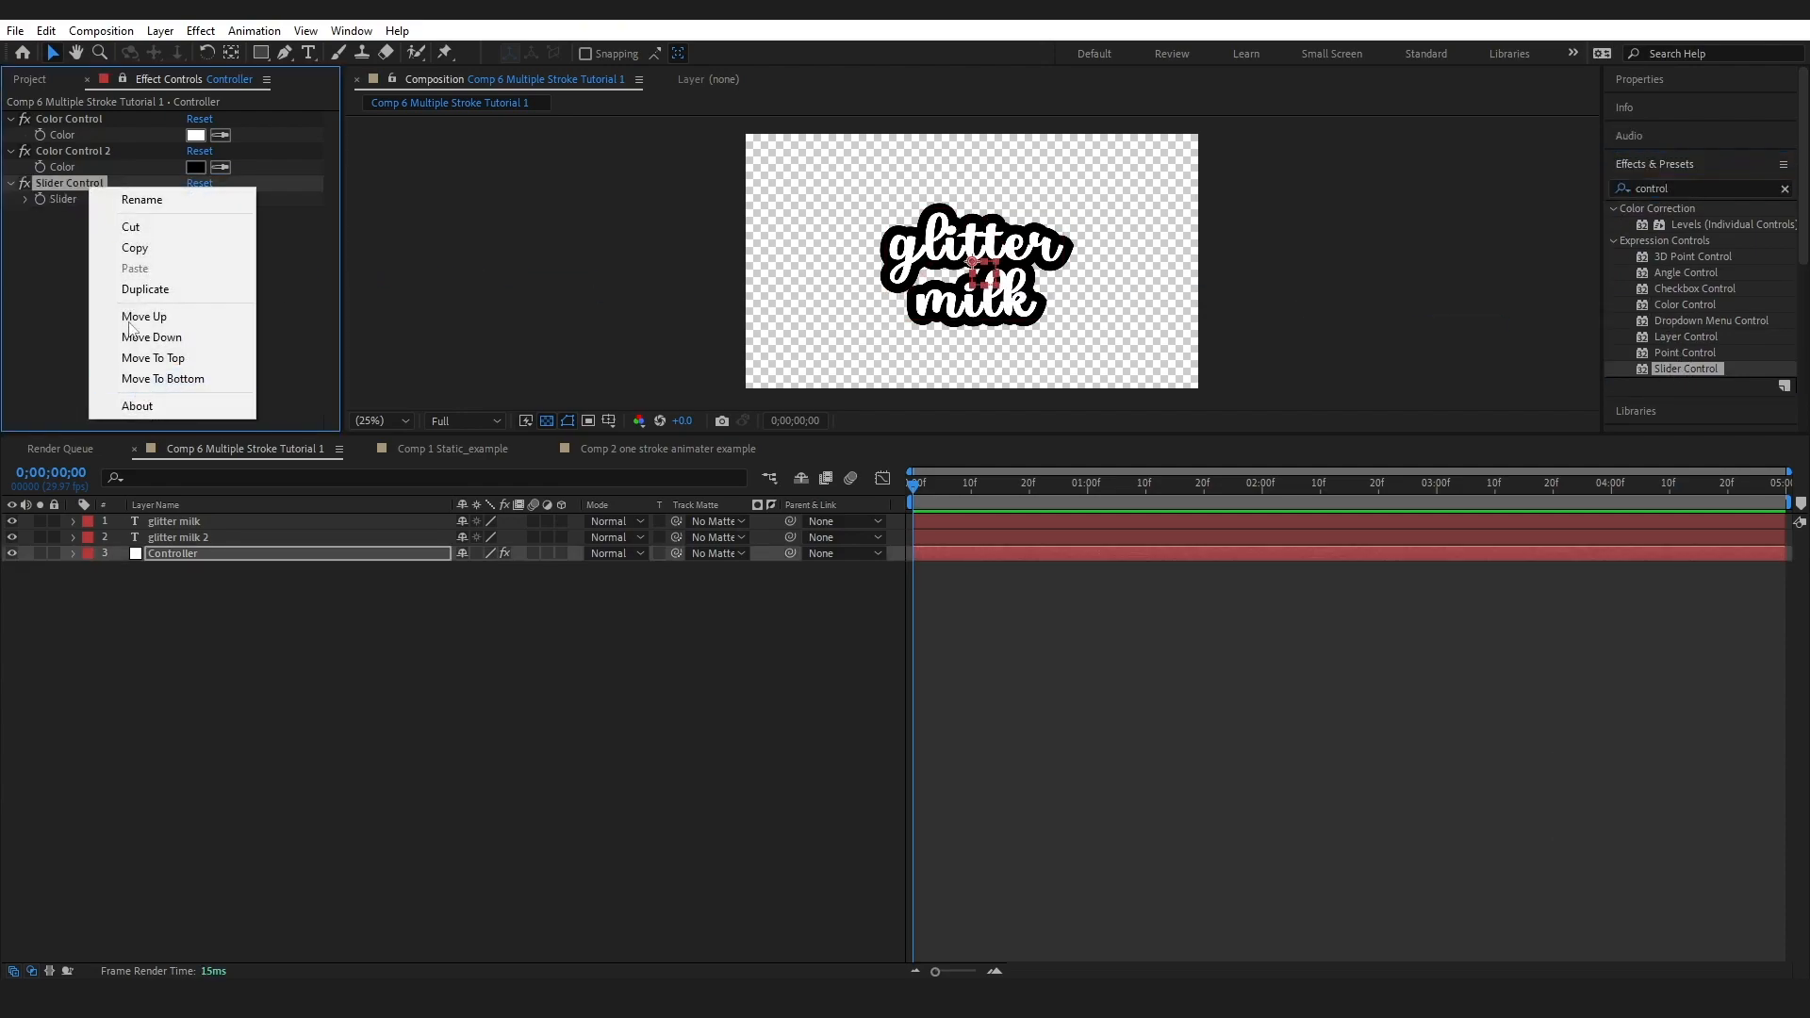
{"action": "left_click", "coordinate": [141, 198]}
{"action": "type", "text": "Scale Delay"}
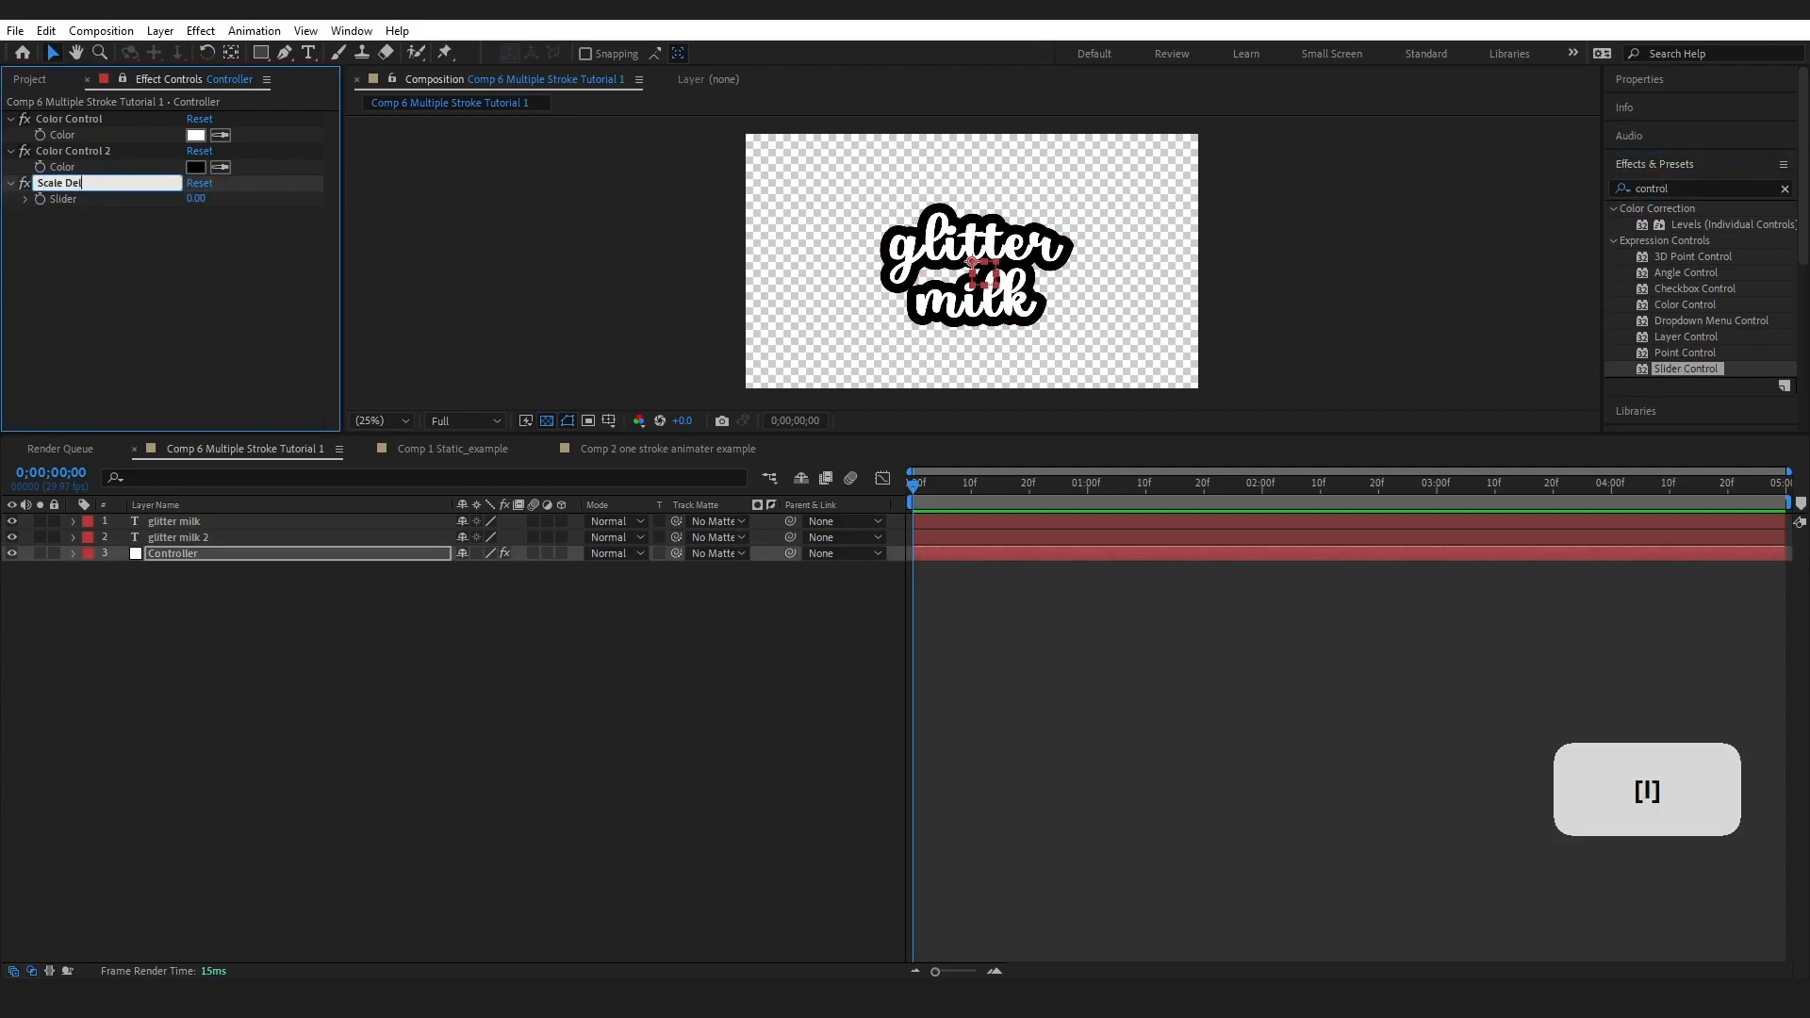
{"action": "key", "text": "Return"}
Add a Scale expression to glitter milk 2 with m=index-1, d linked to the Controller's Scale Delay slider, and p=glitter milk's scale.valueAtTime(time-d*m)
{"action": "left_click", "coordinate": [73, 536]}
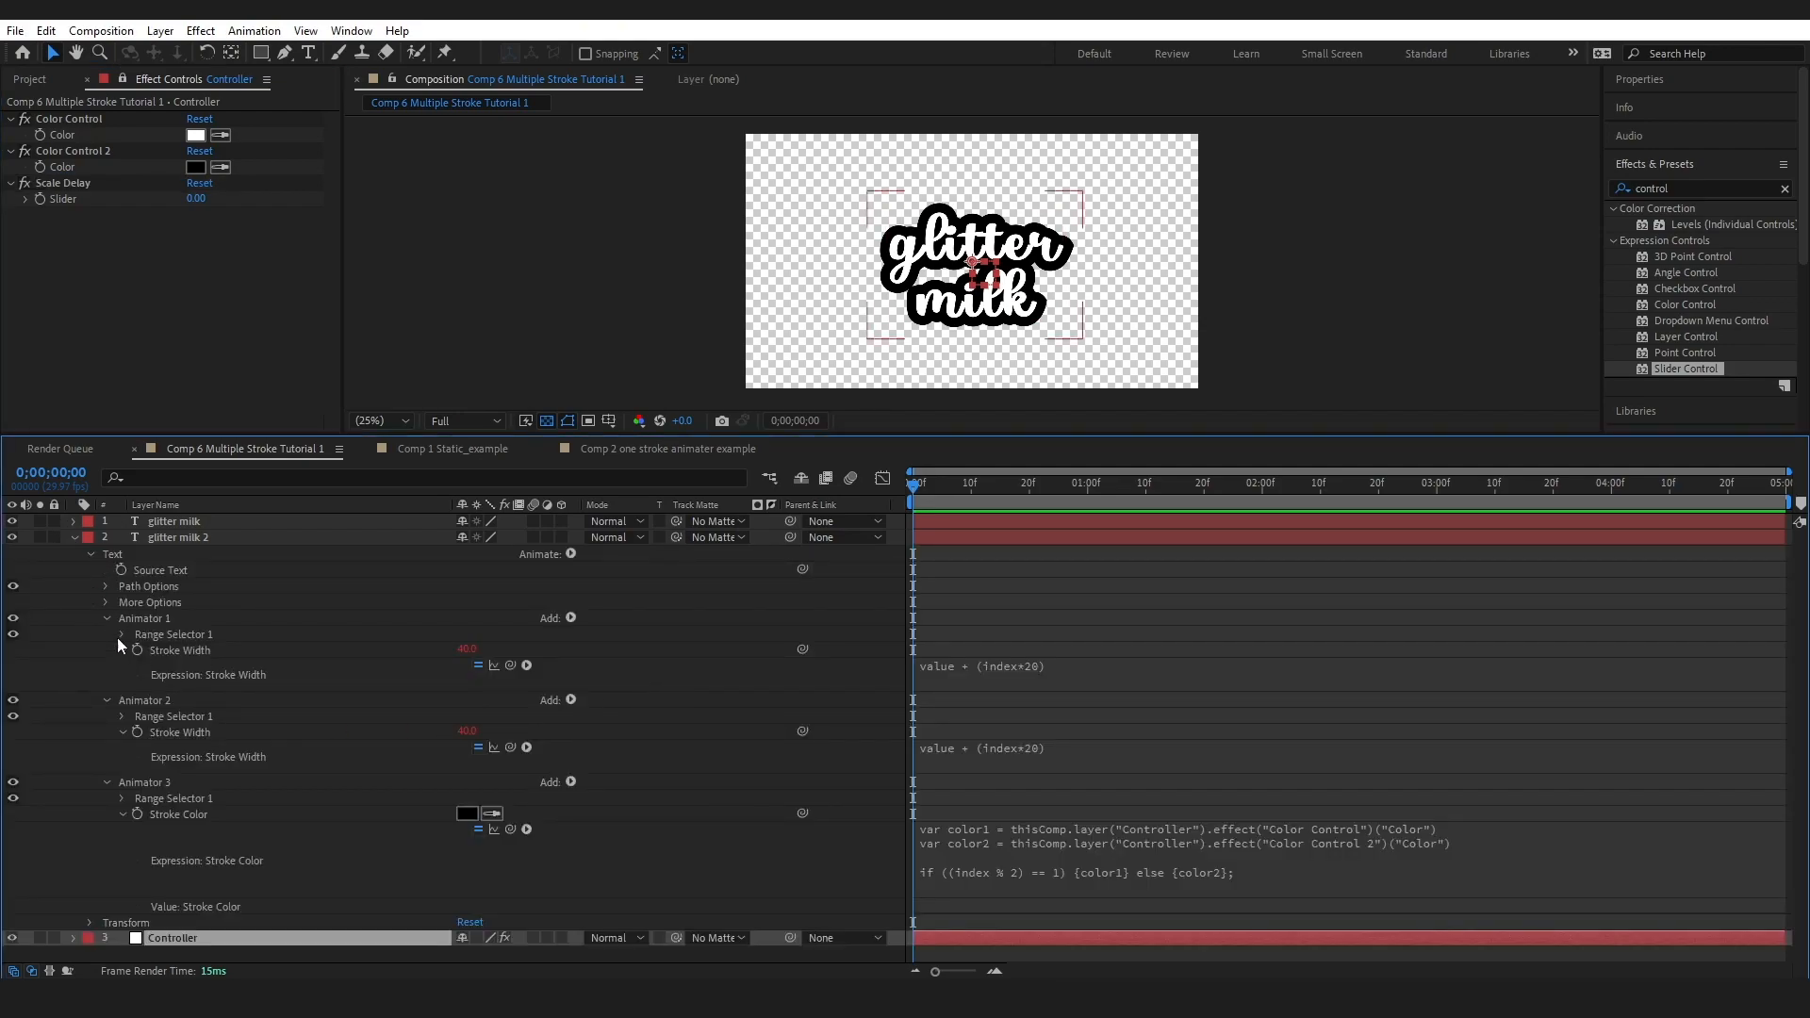
{"action": "left_click", "coordinate": [89, 554]}
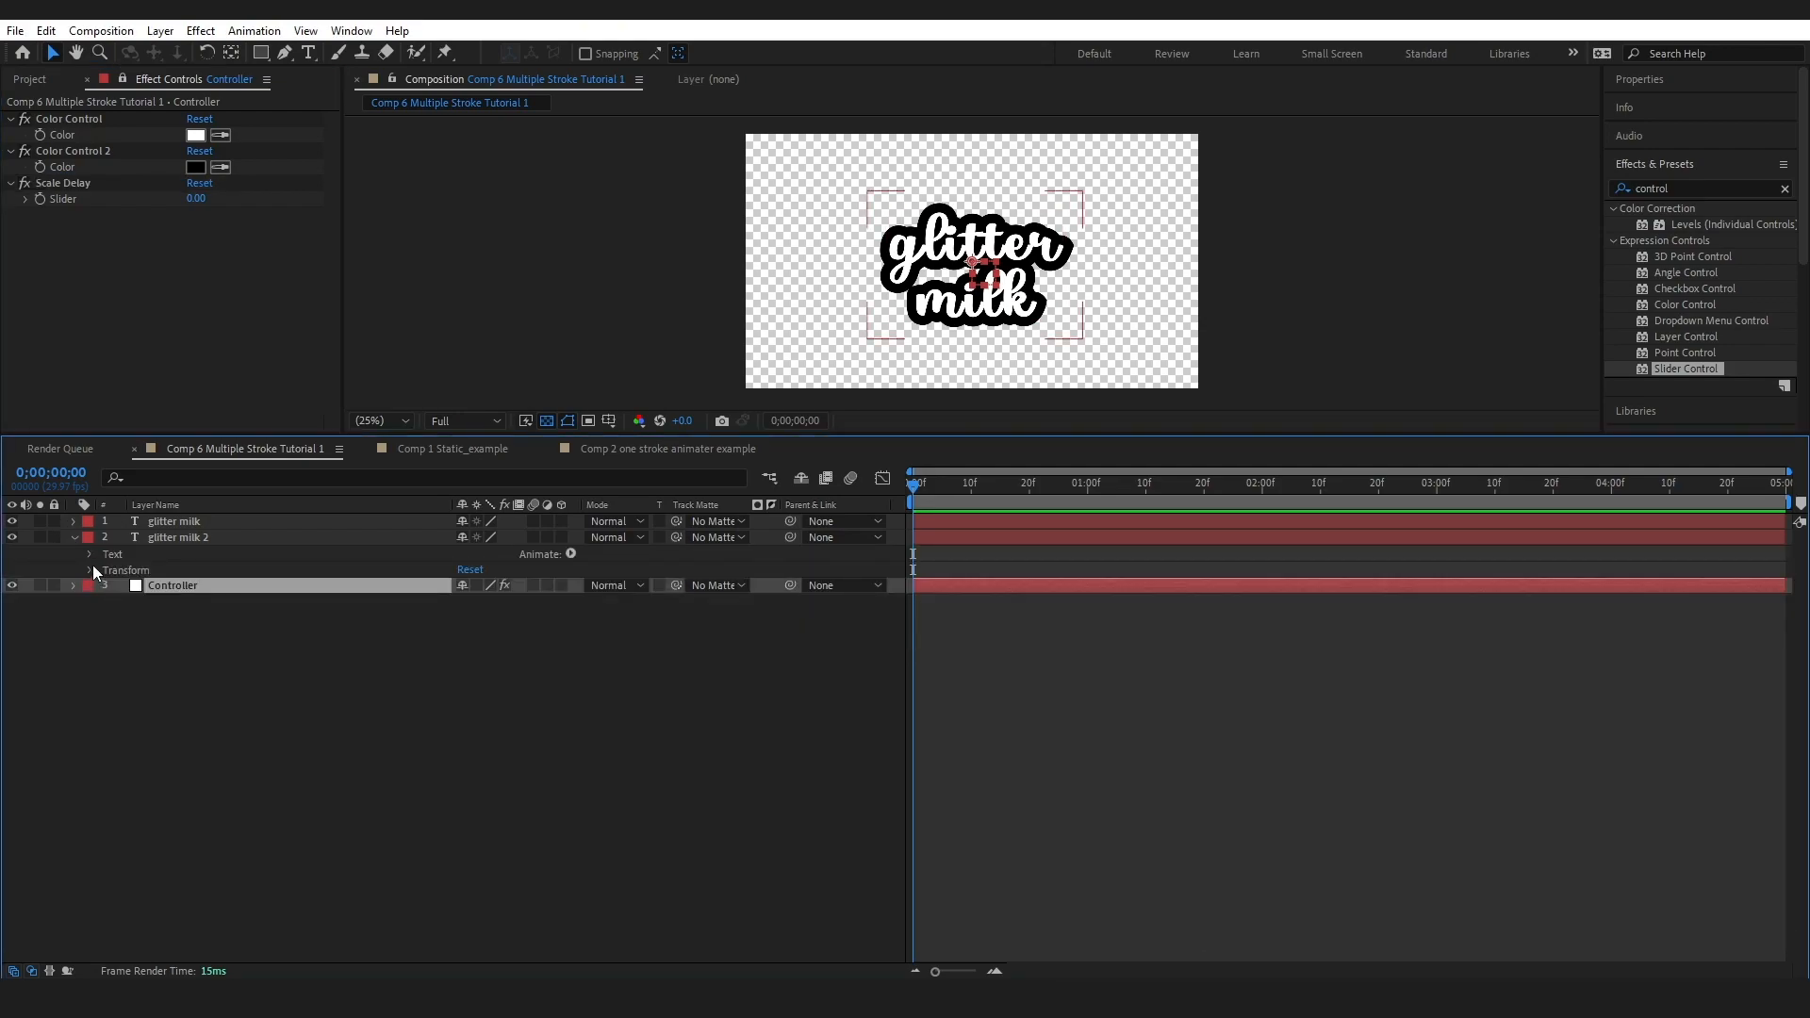
{"action": "left_click", "coordinate": [92, 570]}
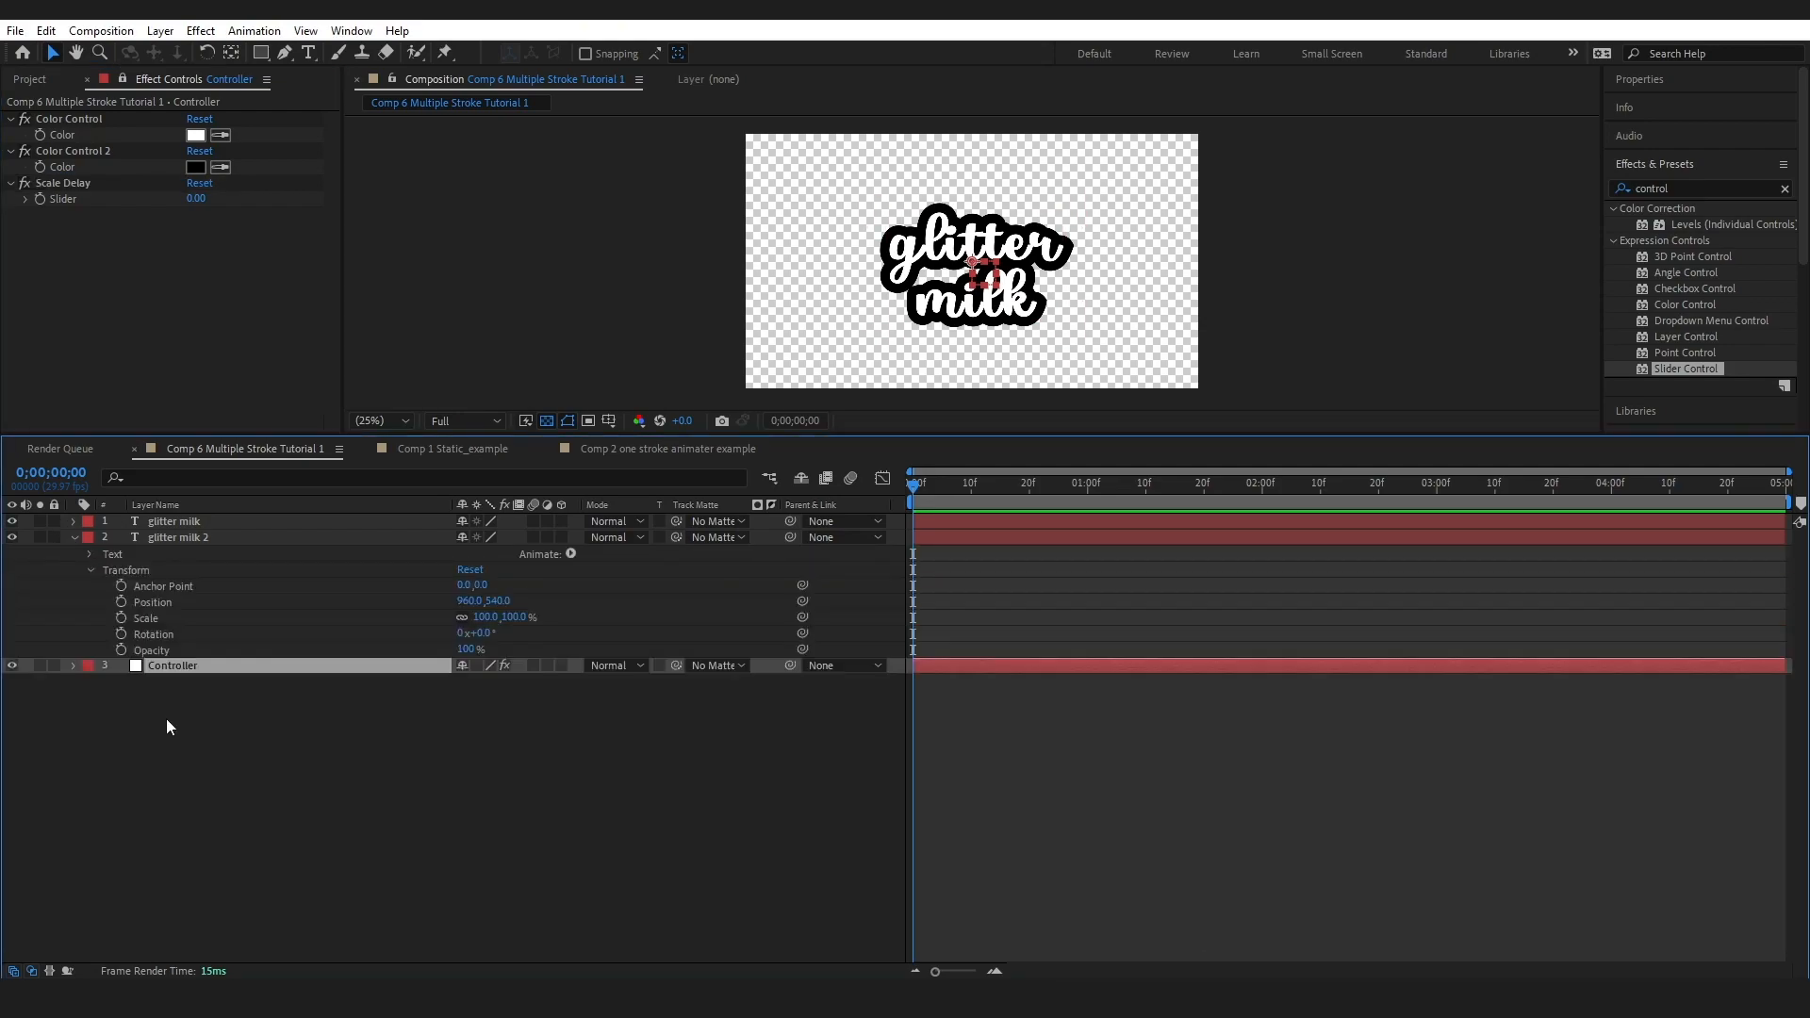
{"action": "left_click", "coordinate": [122, 618], "text": "alt"}
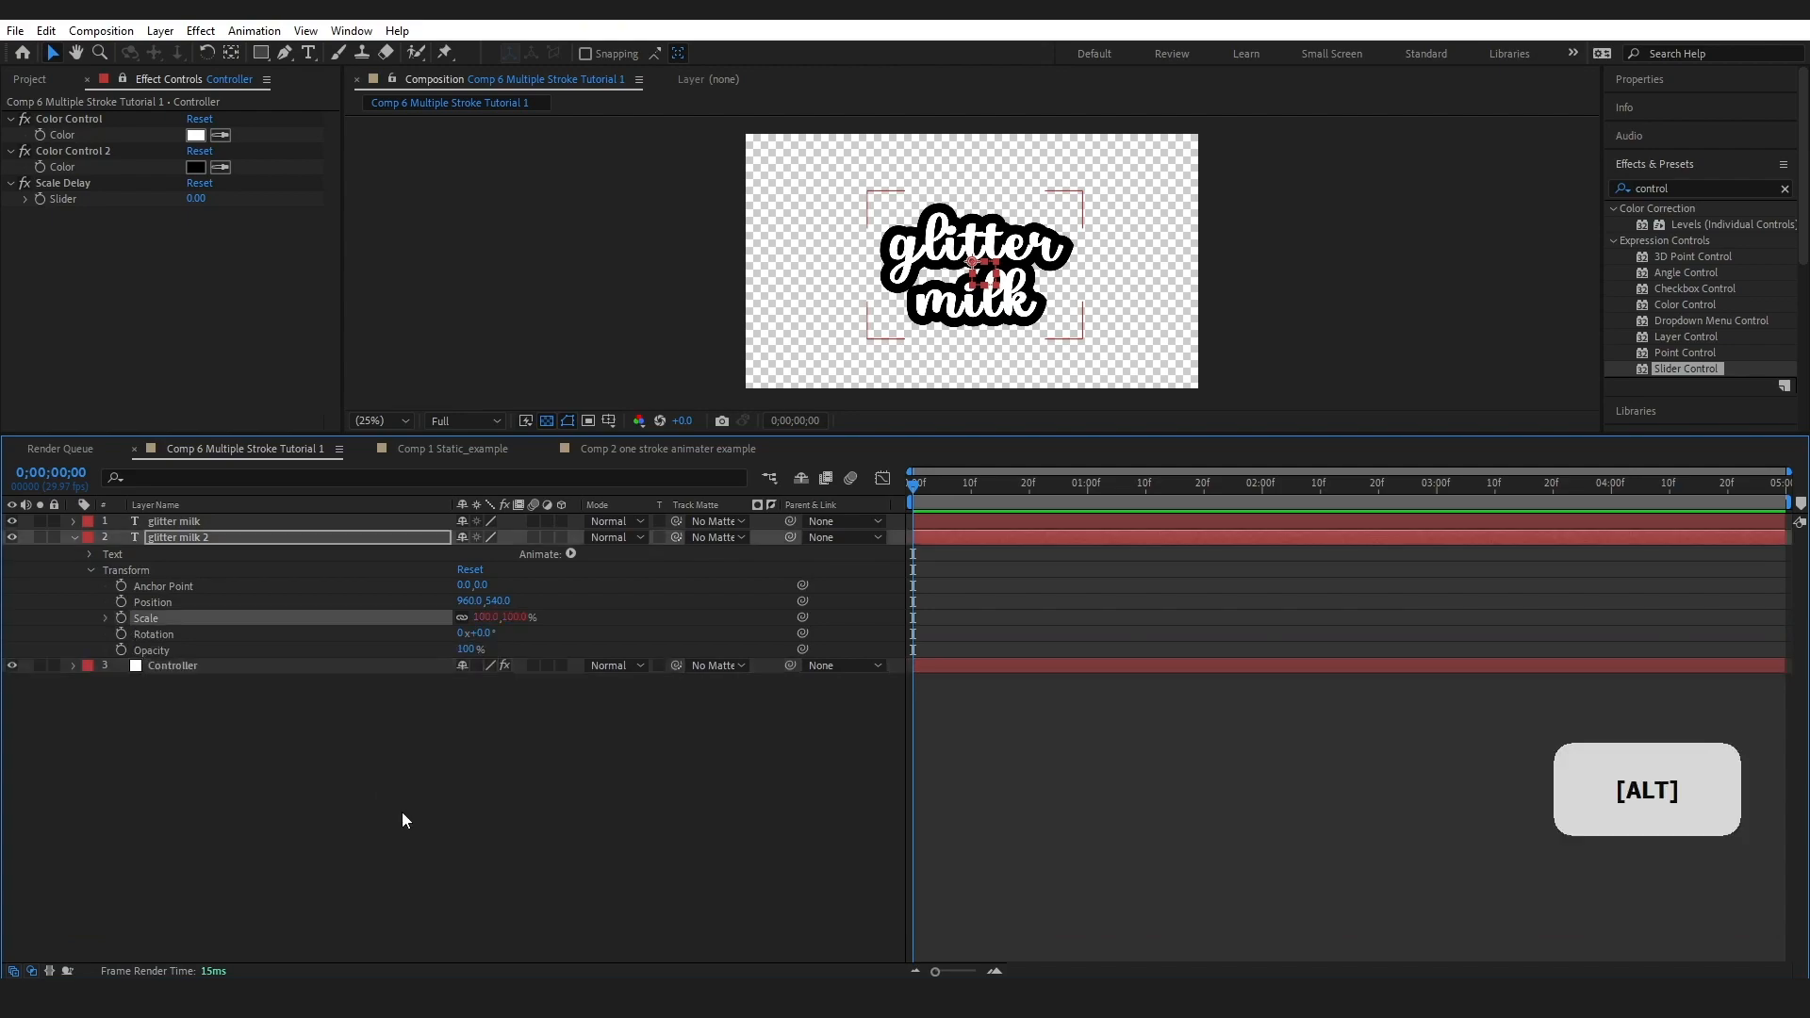
{"action": "key", "text": "ctrl+v"}
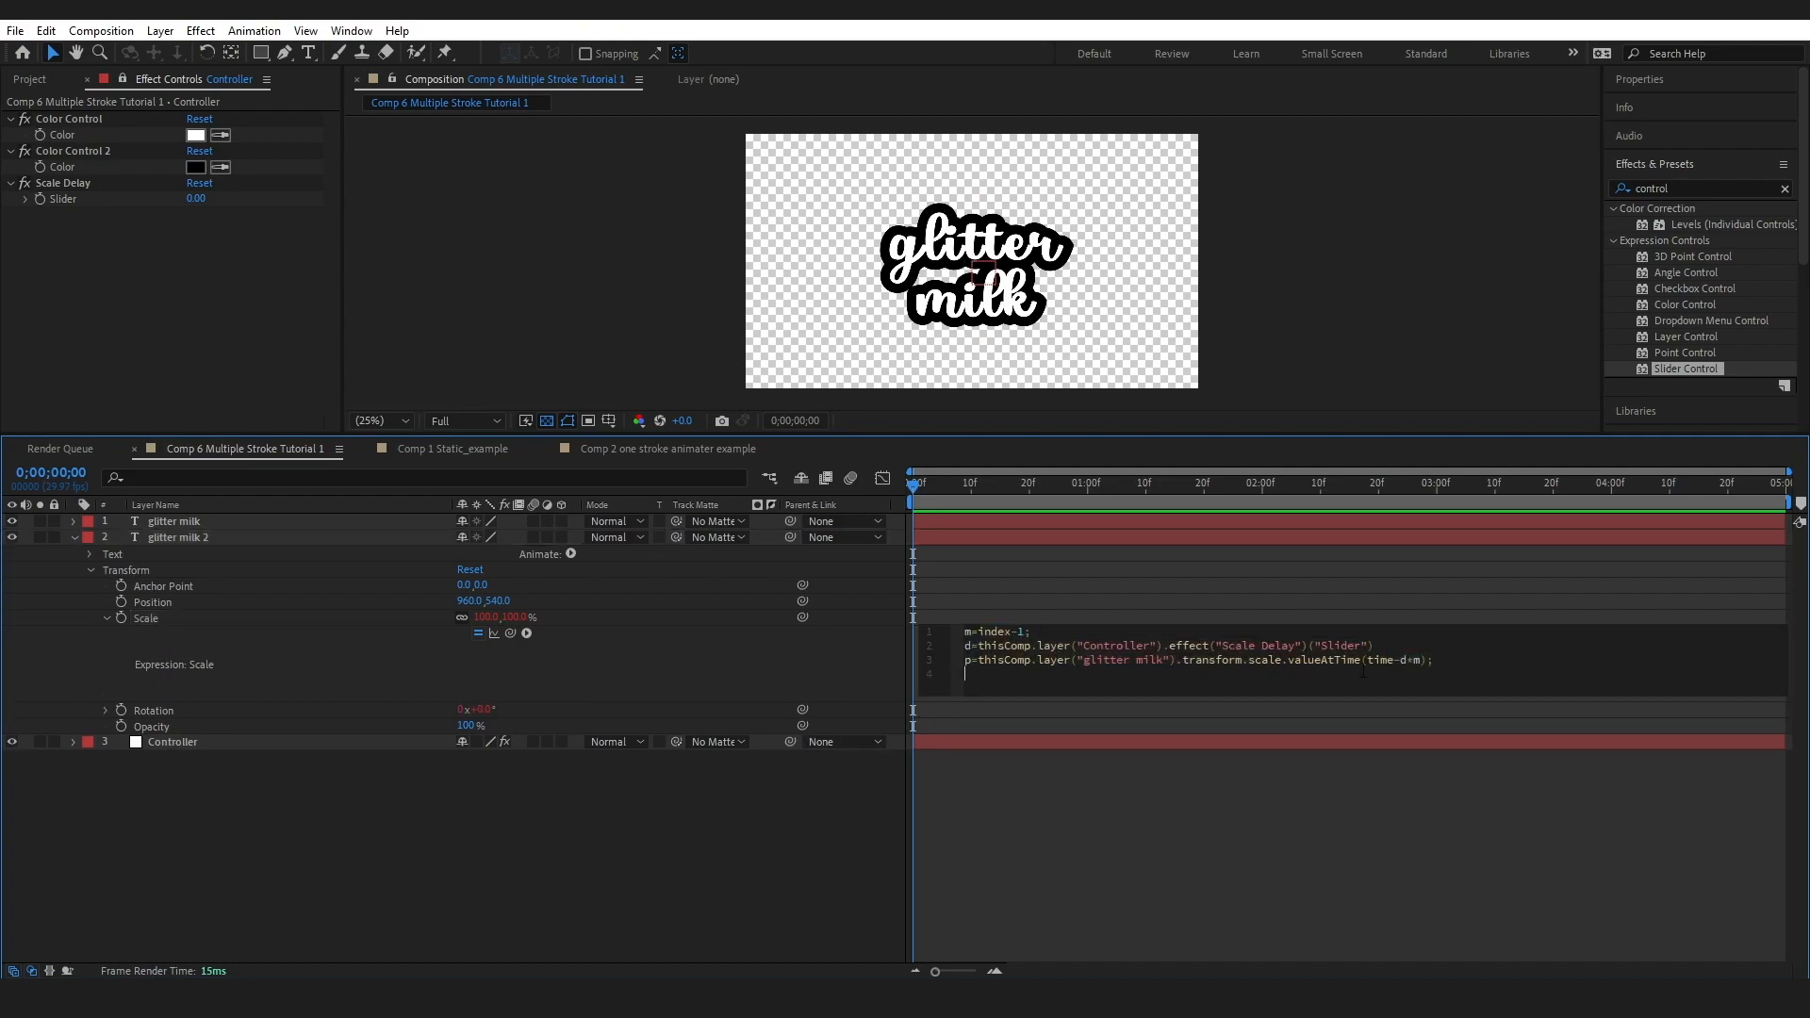
{"action": "left_click_drag", "start_coordinate": [1404, 646], "coordinate": [977, 645]}
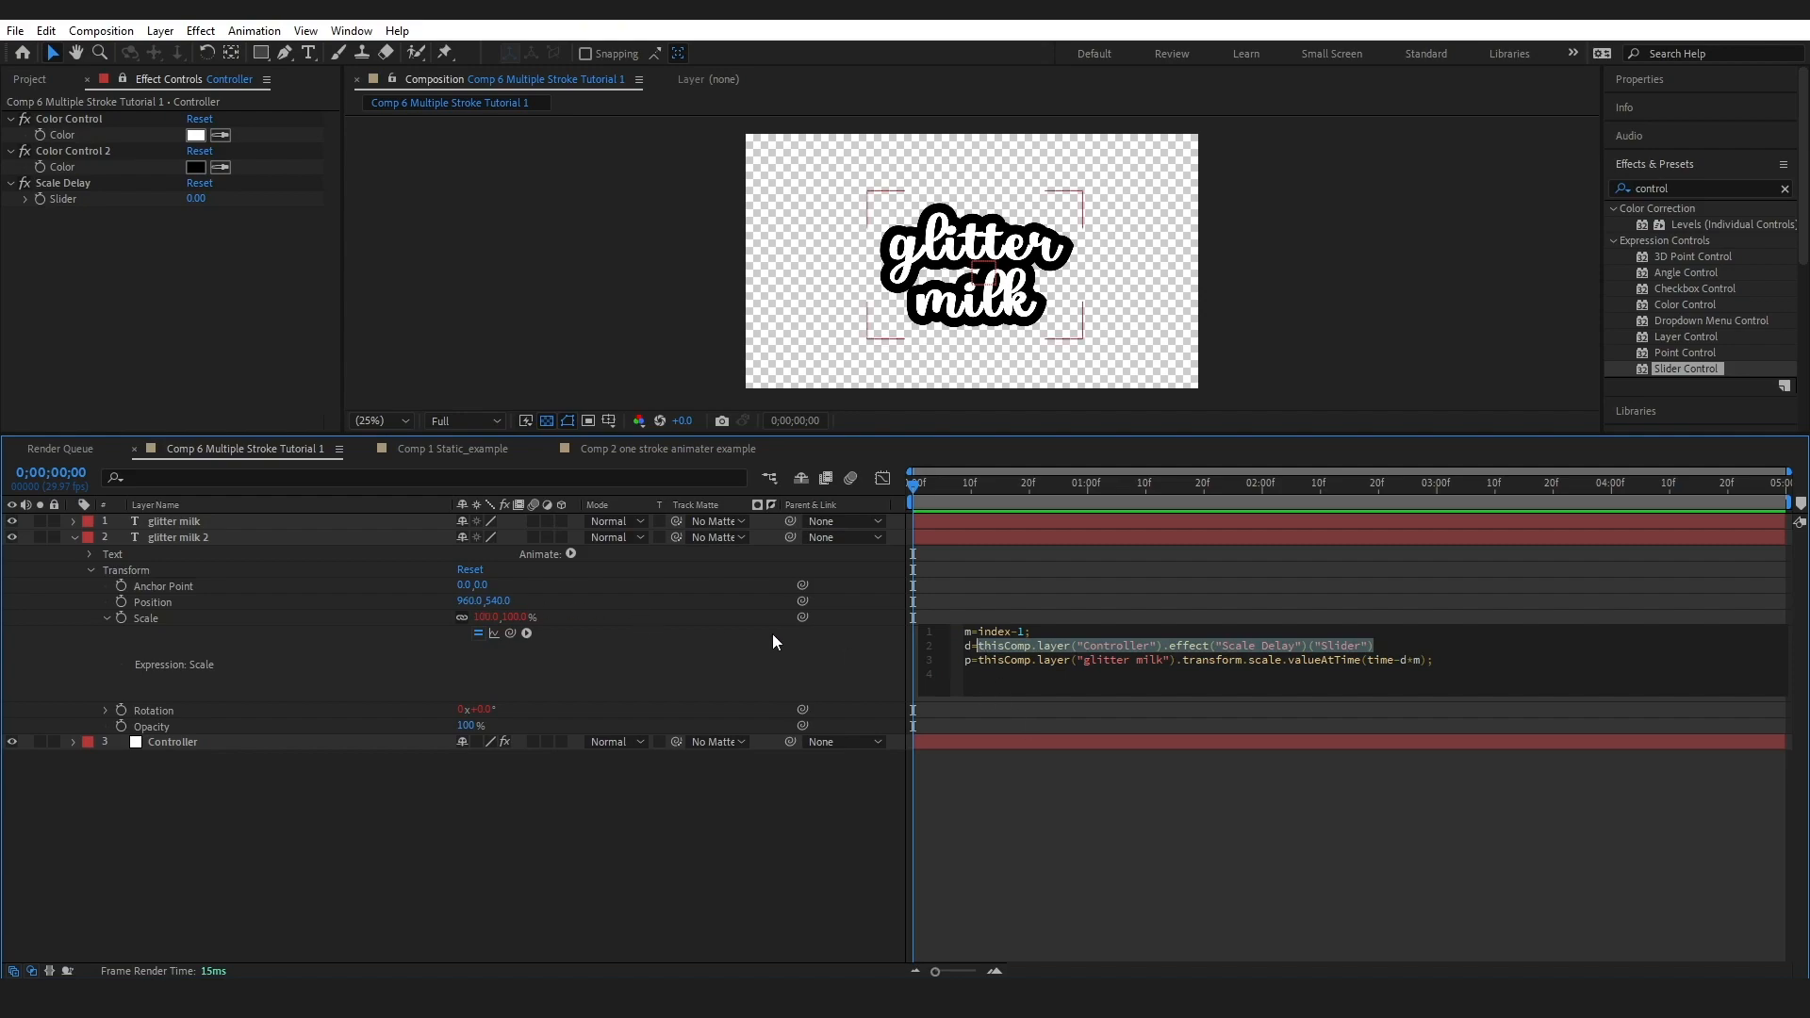
{"action": "left_click_drag", "start_coordinate": [803, 617], "coordinate": [65, 196]}
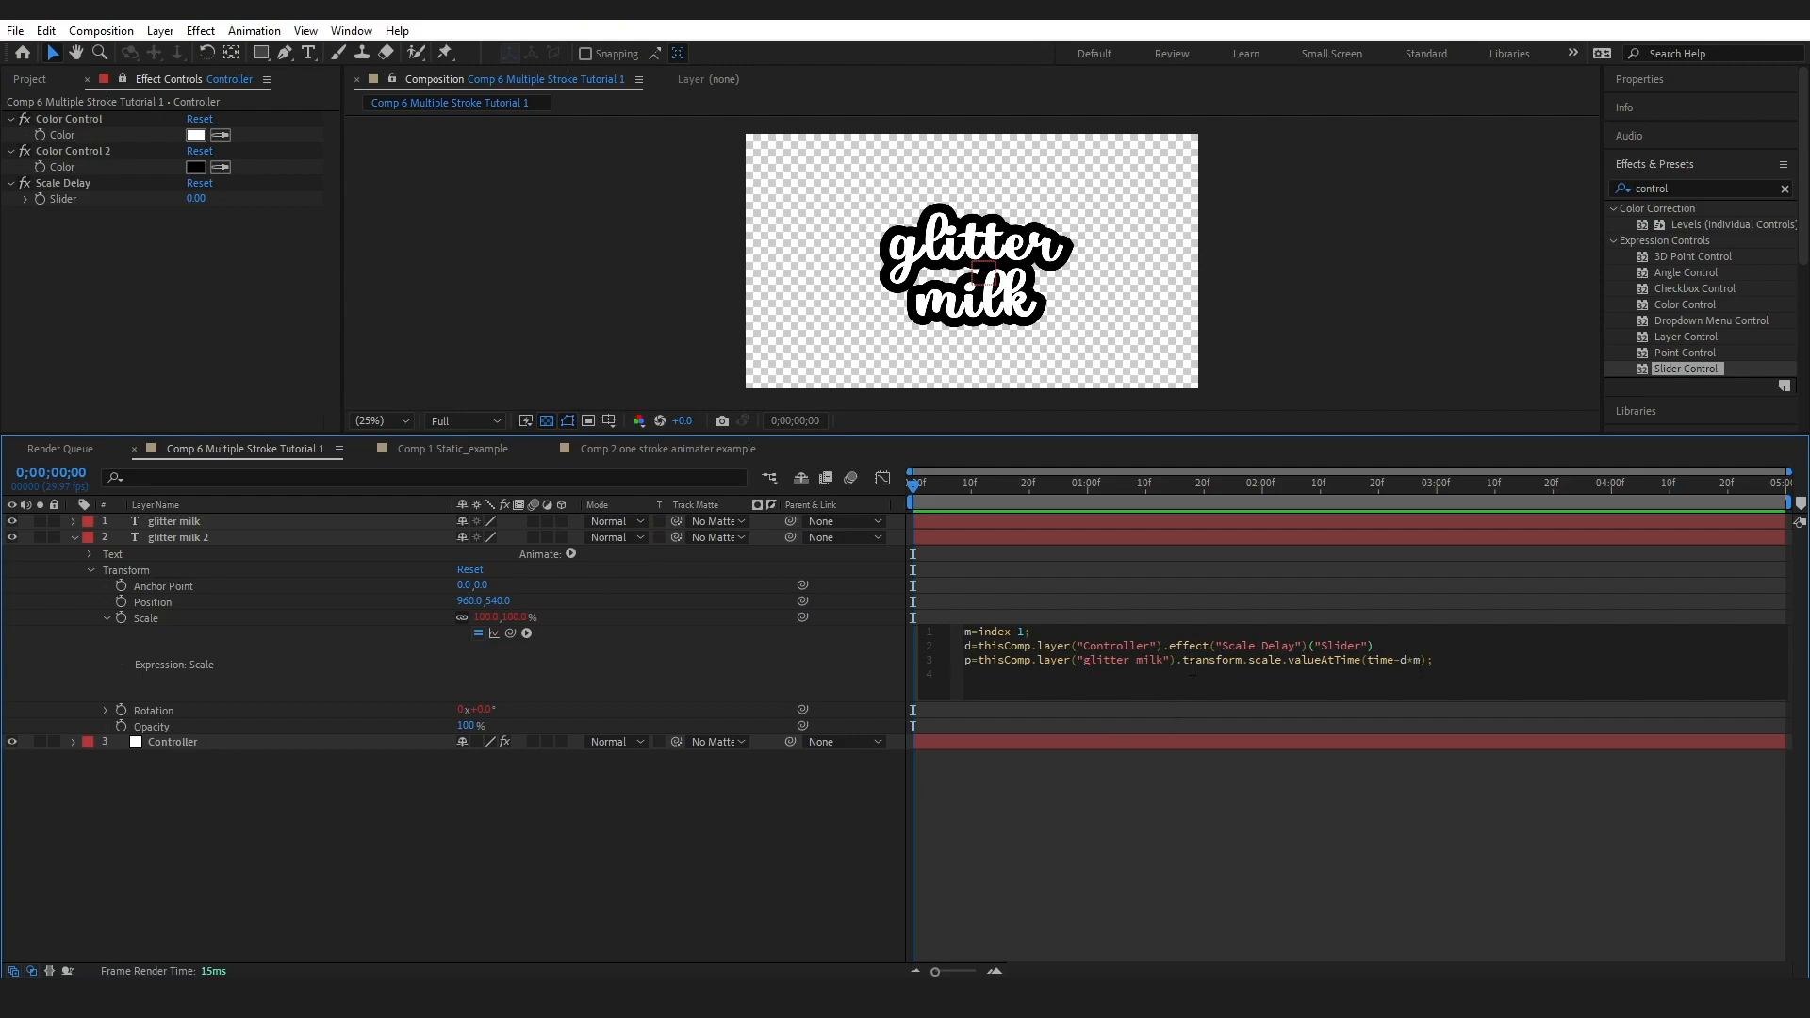
Check that the layer name referenced in the Scale expression's third line matches the top glitter milk layer
{"action": "left_click", "coordinate": [161, 523]}
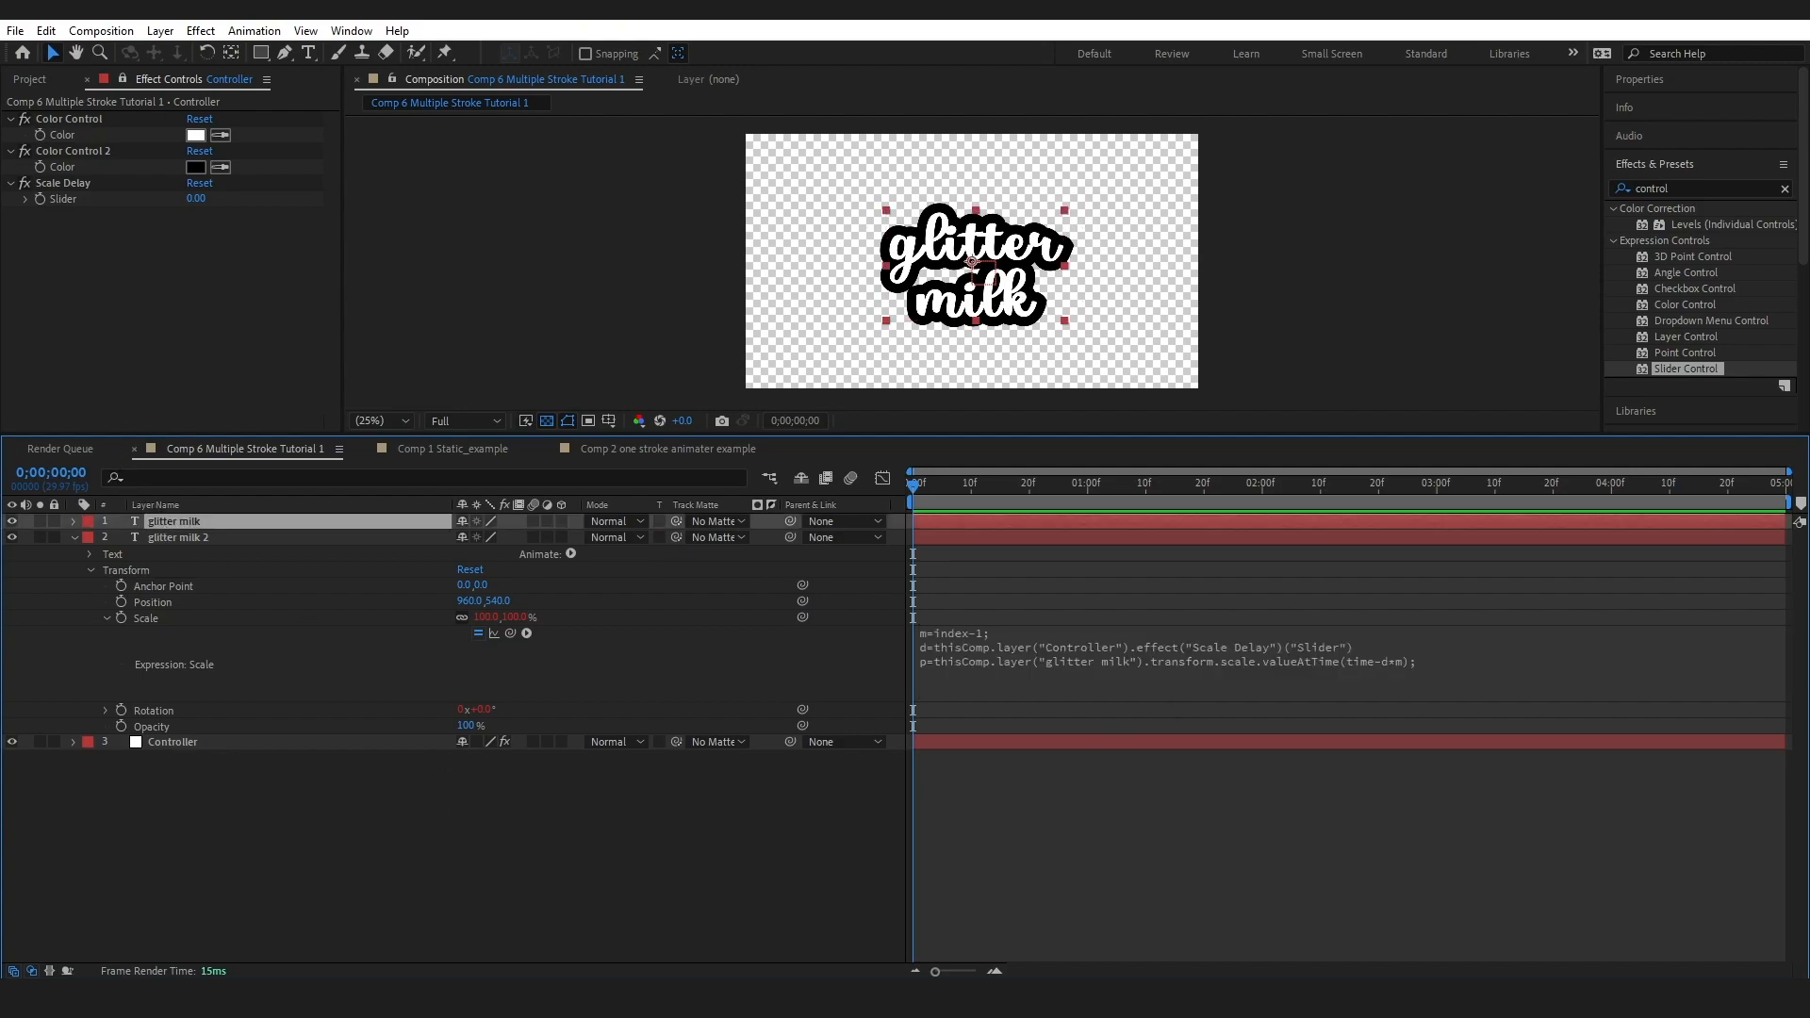
{"action": "left_click", "coordinate": [1167, 686]}
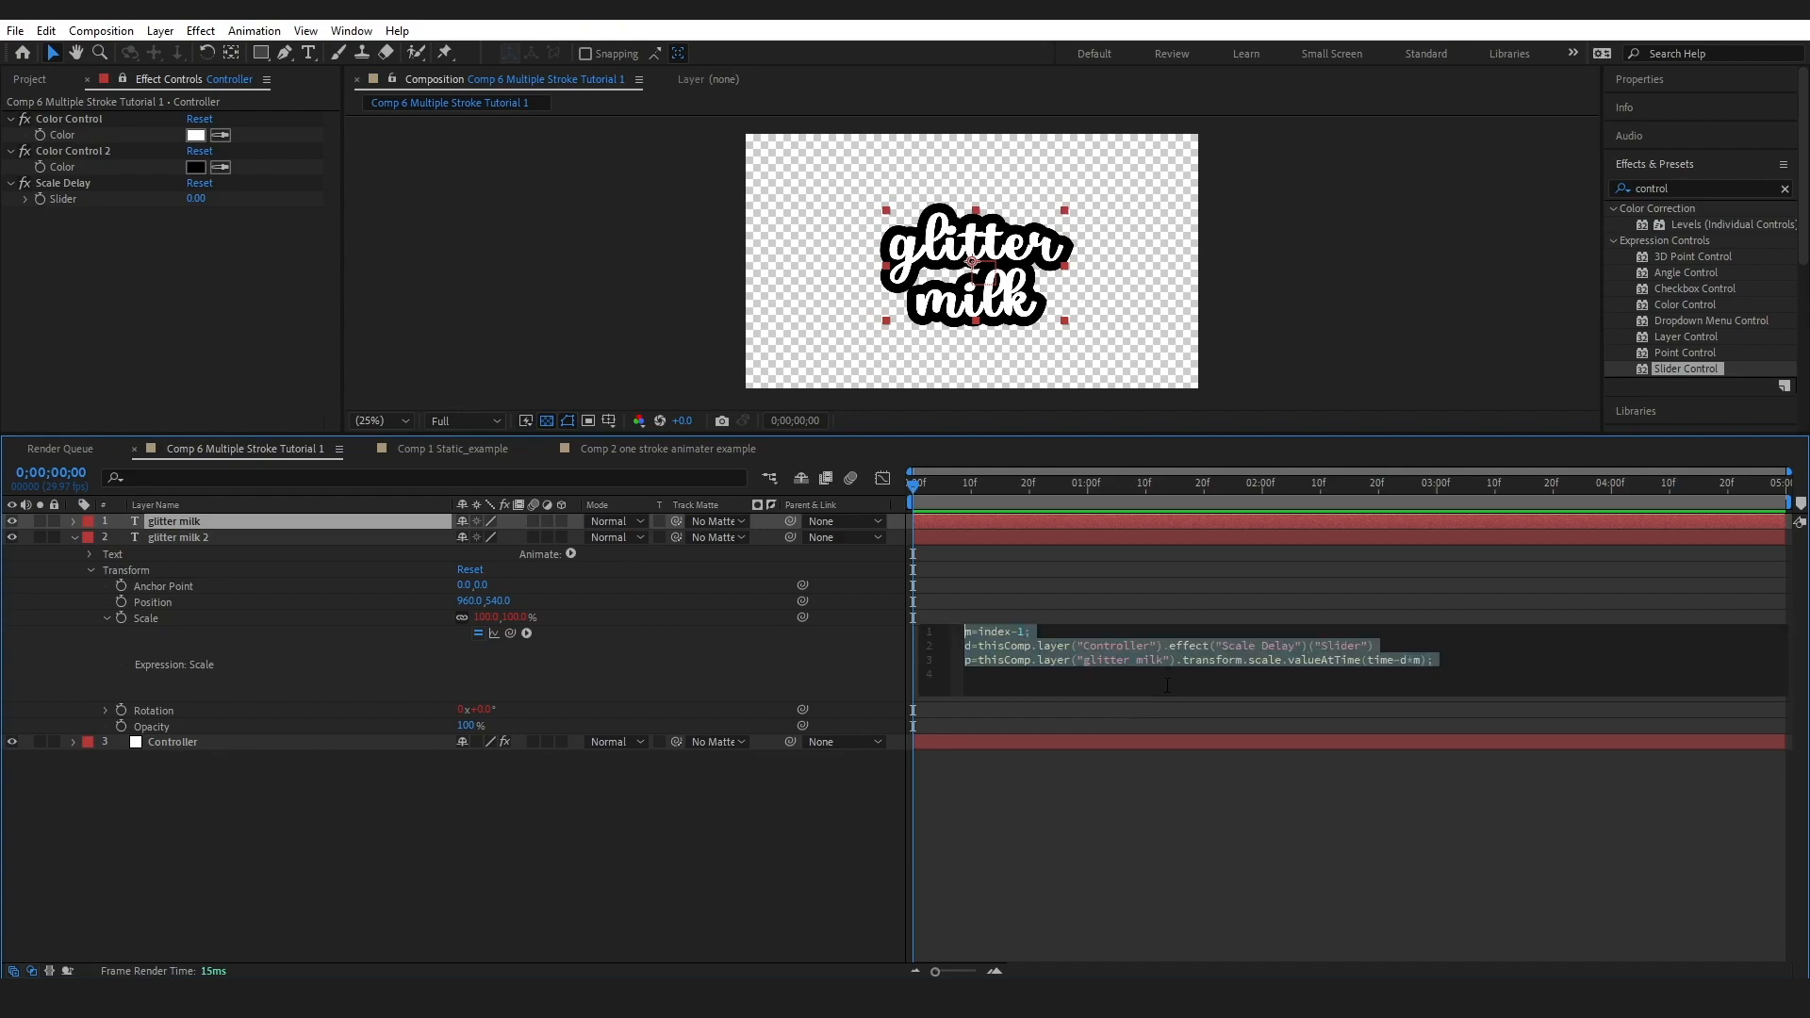
{"action": "left_click", "coordinate": [1158, 657]}
{"action": "key", "text": "shift+Left"}
{"action": "key", "text": "shift+Left"}
{"action": "key", "text": "shift+Left"}
{"action": "key", "text": "shift+Left"}
{"action": "key", "text": "shift+Left"}
{"action": "key", "text": "shift+Left"}
{"action": "key", "text": "shift+Left"}
{"action": "key", "text": "shift+Left"}
{"action": "key", "text": "shift+Left"}
{"action": "key", "text": "shift+Left"}
{"action": "key", "text": "shift+Left"}
{"action": "key", "text": "shift+Left"}
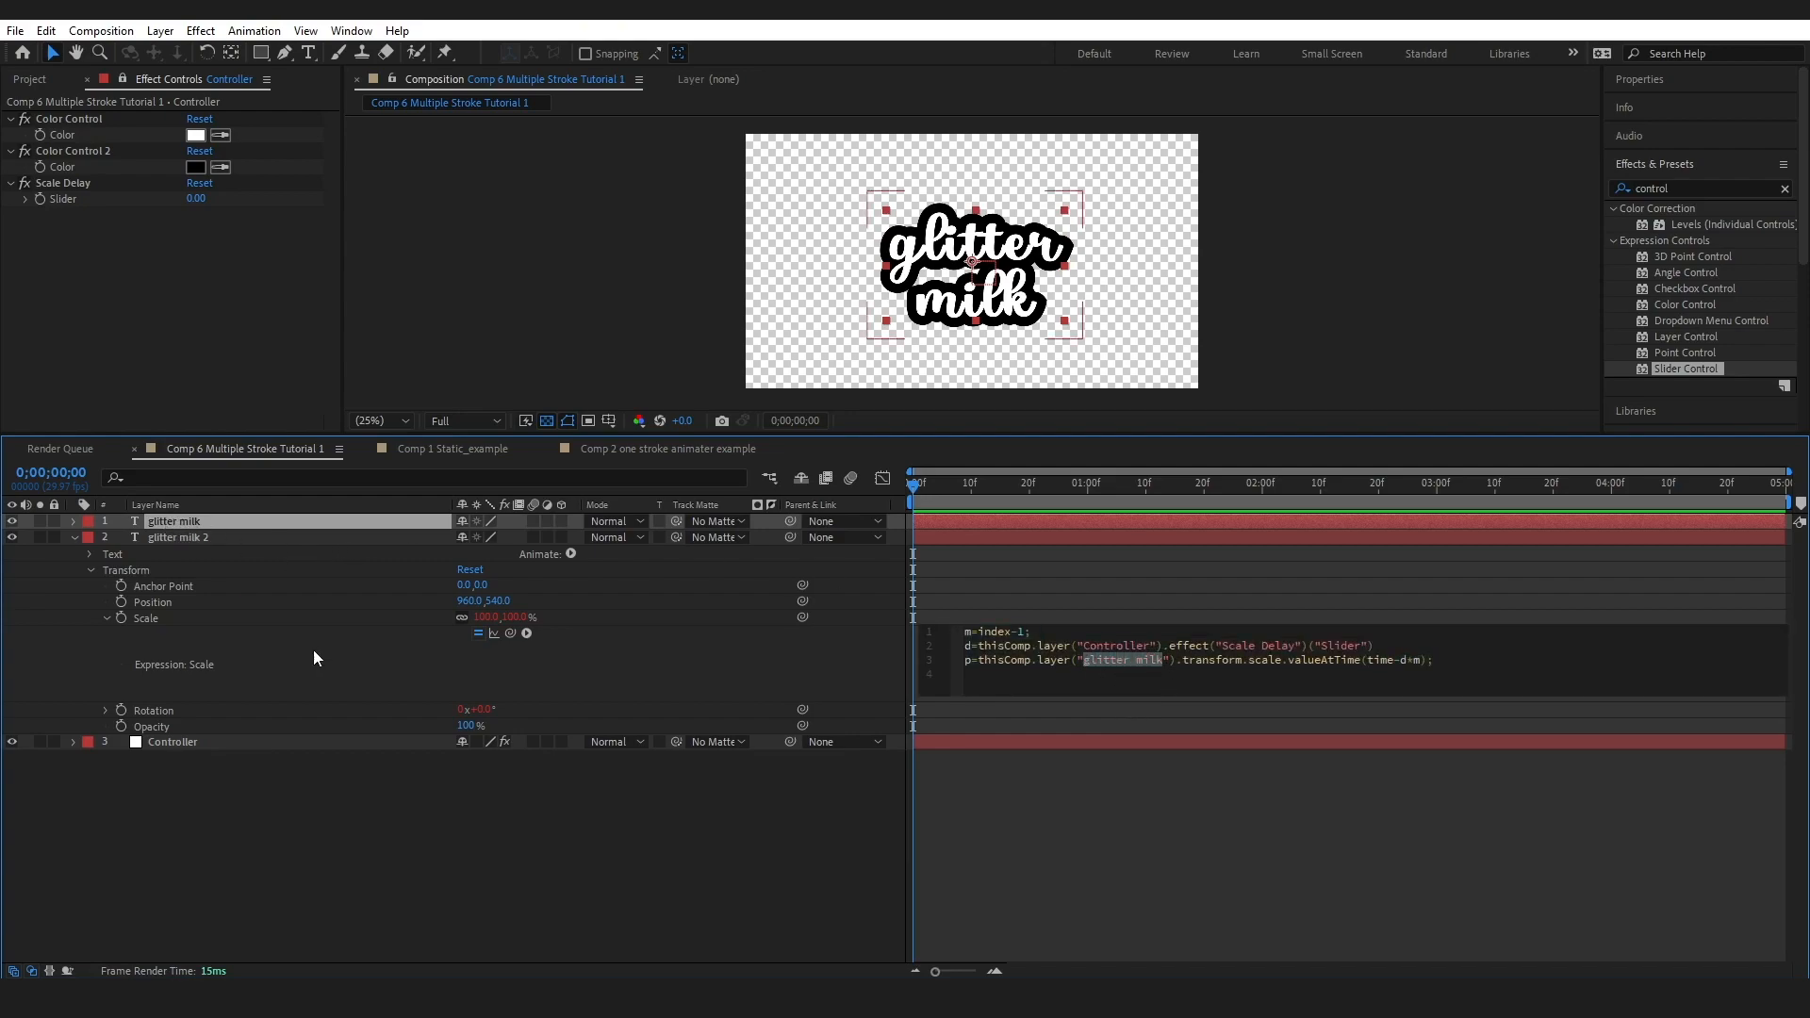
{"action": "left_click", "coordinate": [449, 806]}
Duplicate glitter milk 2 repeatedly, up to glitter milk 36, so the alternating strokes fill the composition
{"action": "left_click", "coordinate": [200, 537]}
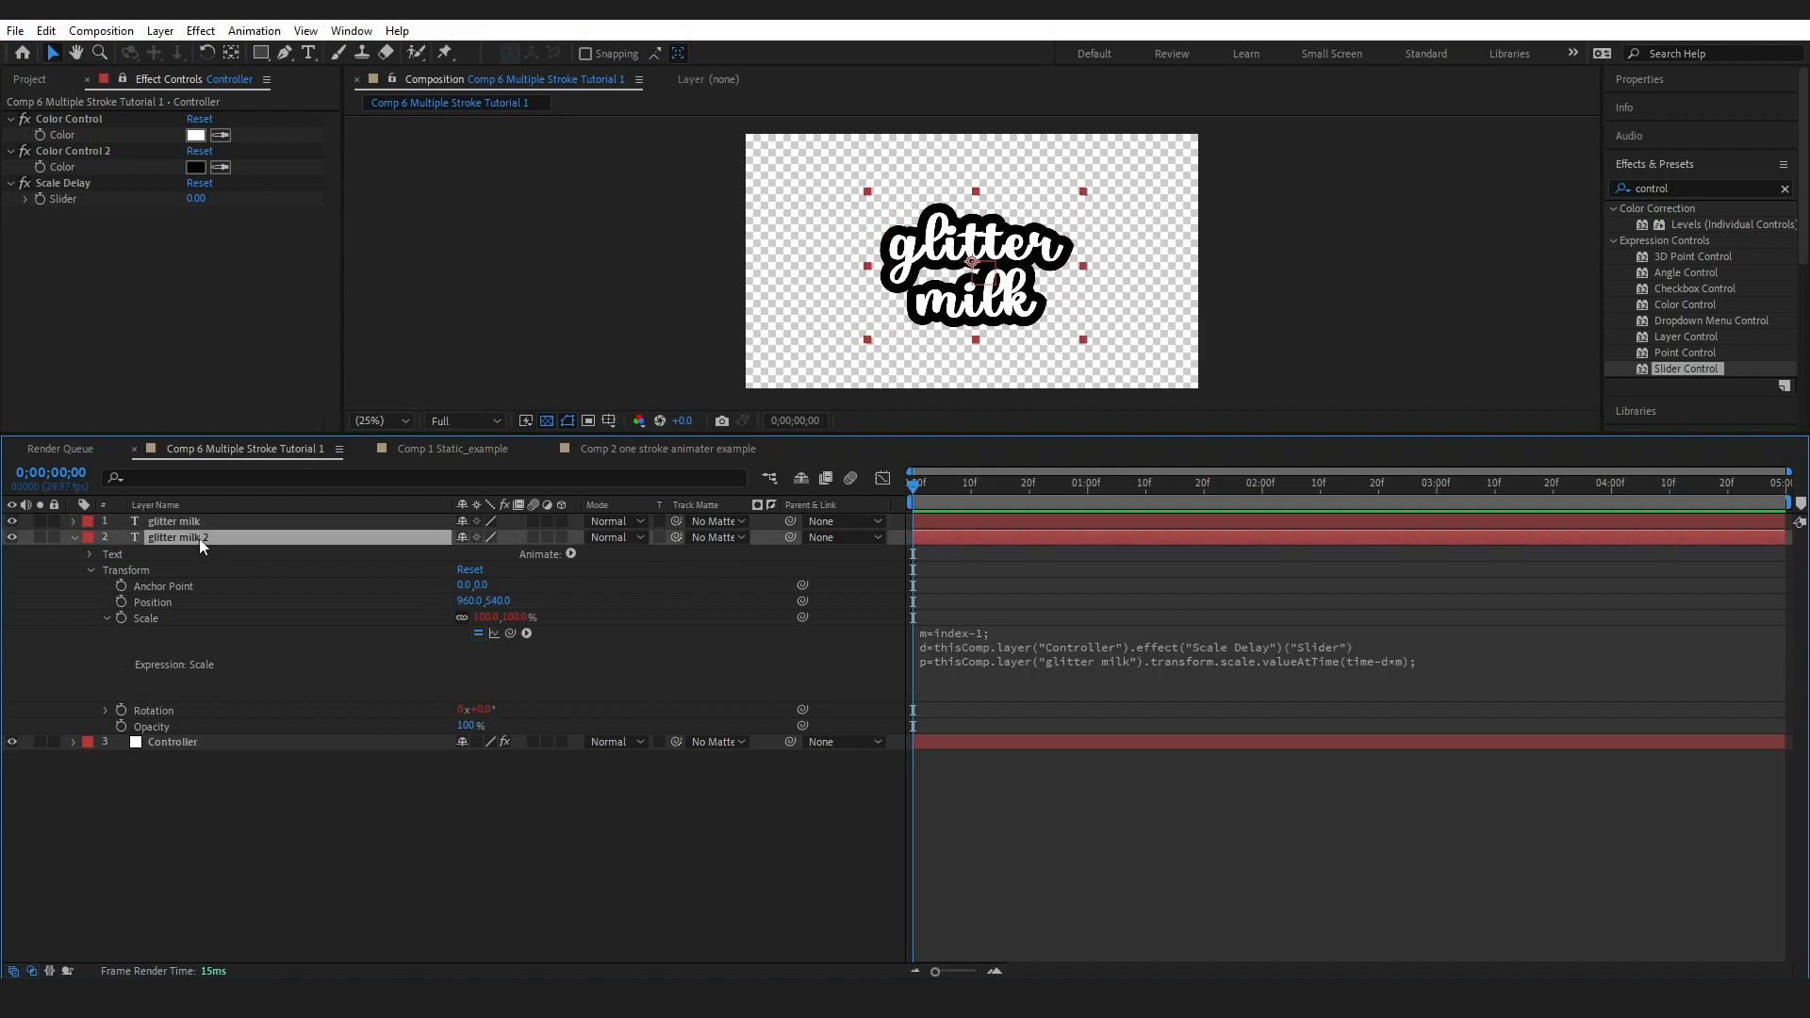
{"action": "key", "text": "ctrl+d"}
{"action": "key", "text": "ctrl+d"}
{"action": "key", "text": "ctrl+d"}
{"action": "key", "text": "ctrl+d"}
{"action": "key", "text": "ctrl+d"}
{"action": "key", "text": "ctrl+d"}
{"action": "key", "text": "ctrl+d"}
{"action": "key", "text": "ctrl+d"}
{"action": "key", "text": "ctrl+d"}
{"action": "key", "text": "ctrl+d"}
{"action": "key", "text": "ctrl+d"}
{"action": "key", "text": "ctrl+d"}
{"action": "key", "text": "ctrl+d"}
{"action": "key", "text": "ctrl+d"}
{"action": "key", "text": "ctrl+d"}
{"action": "key", "text": "ctrl+d"}
{"action": "key", "text": "ctrl+d"}
{"action": "key", "text": "ctrl+d"}
{"action": "key", "text": "ctrl+d"}
{"action": "key", "text": "ctrl+d"}
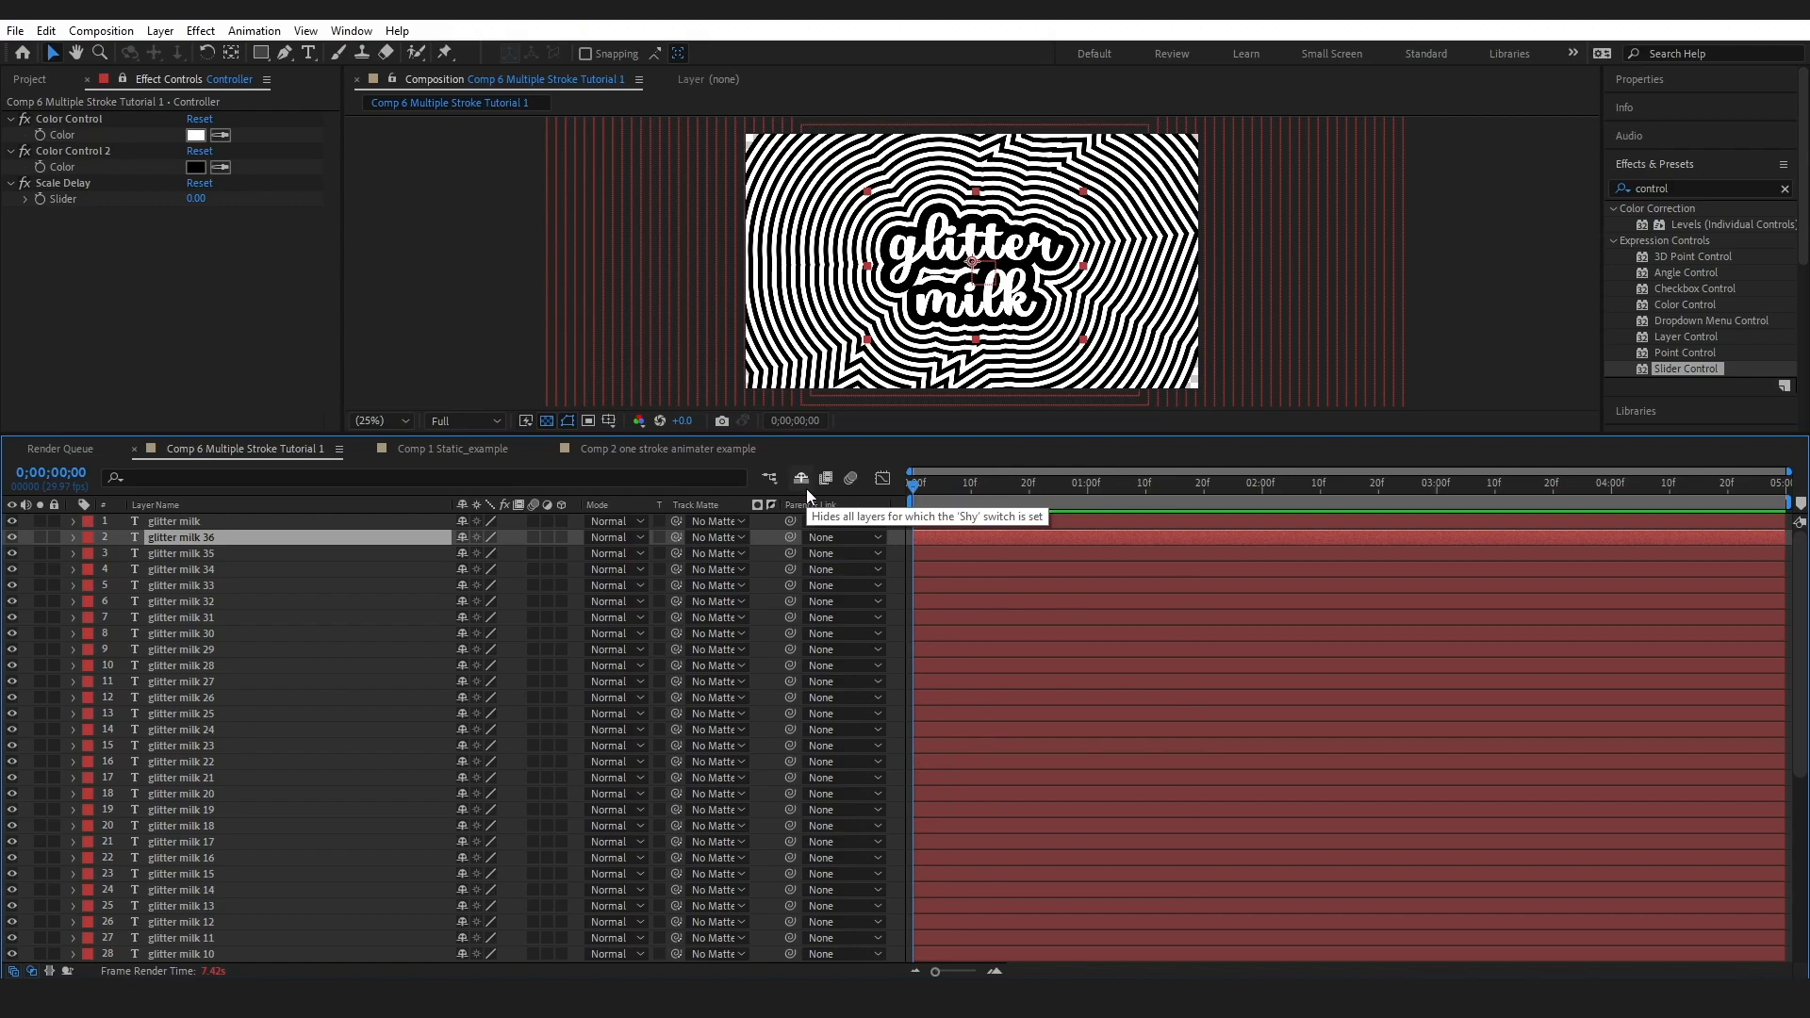
Preview the composition with the duplicated strokes and return to the first frame
{"action": "key", "text": "space"}
{"action": "key", "text": "space"}
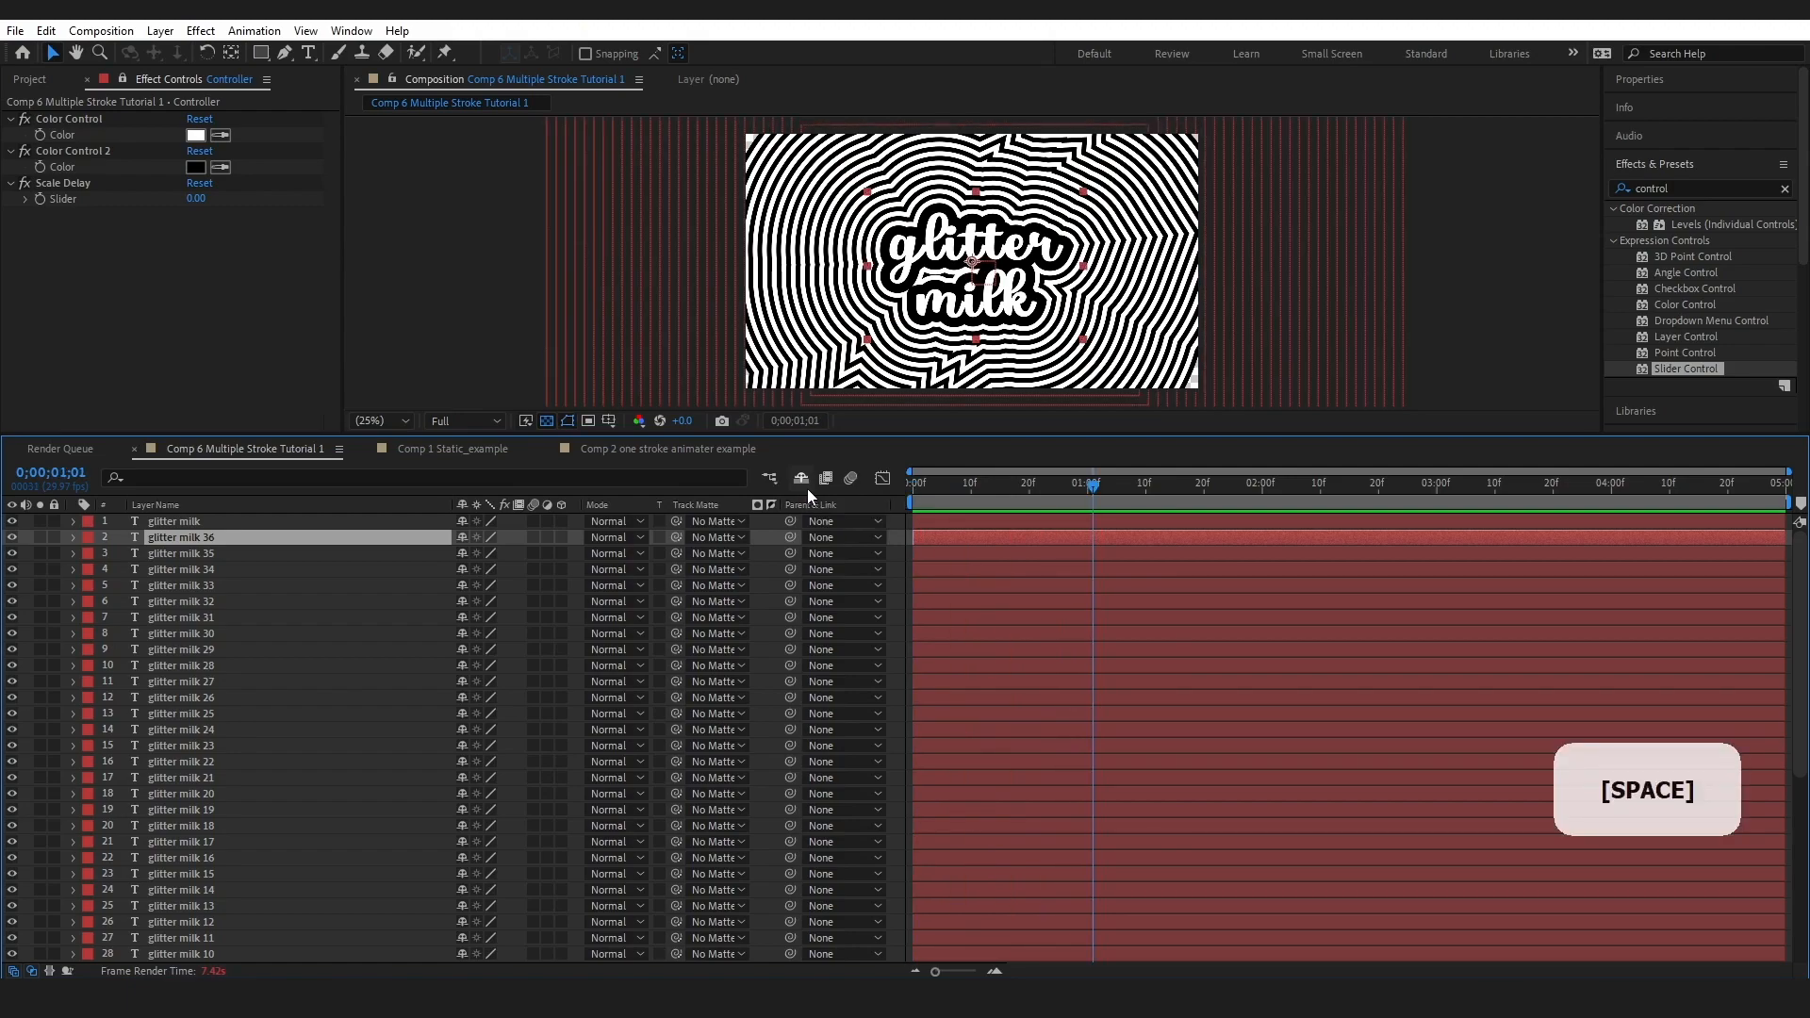
{"action": "left_click_drag", "start_coordinate": [954, 483], "coordinate": [884, 478]}
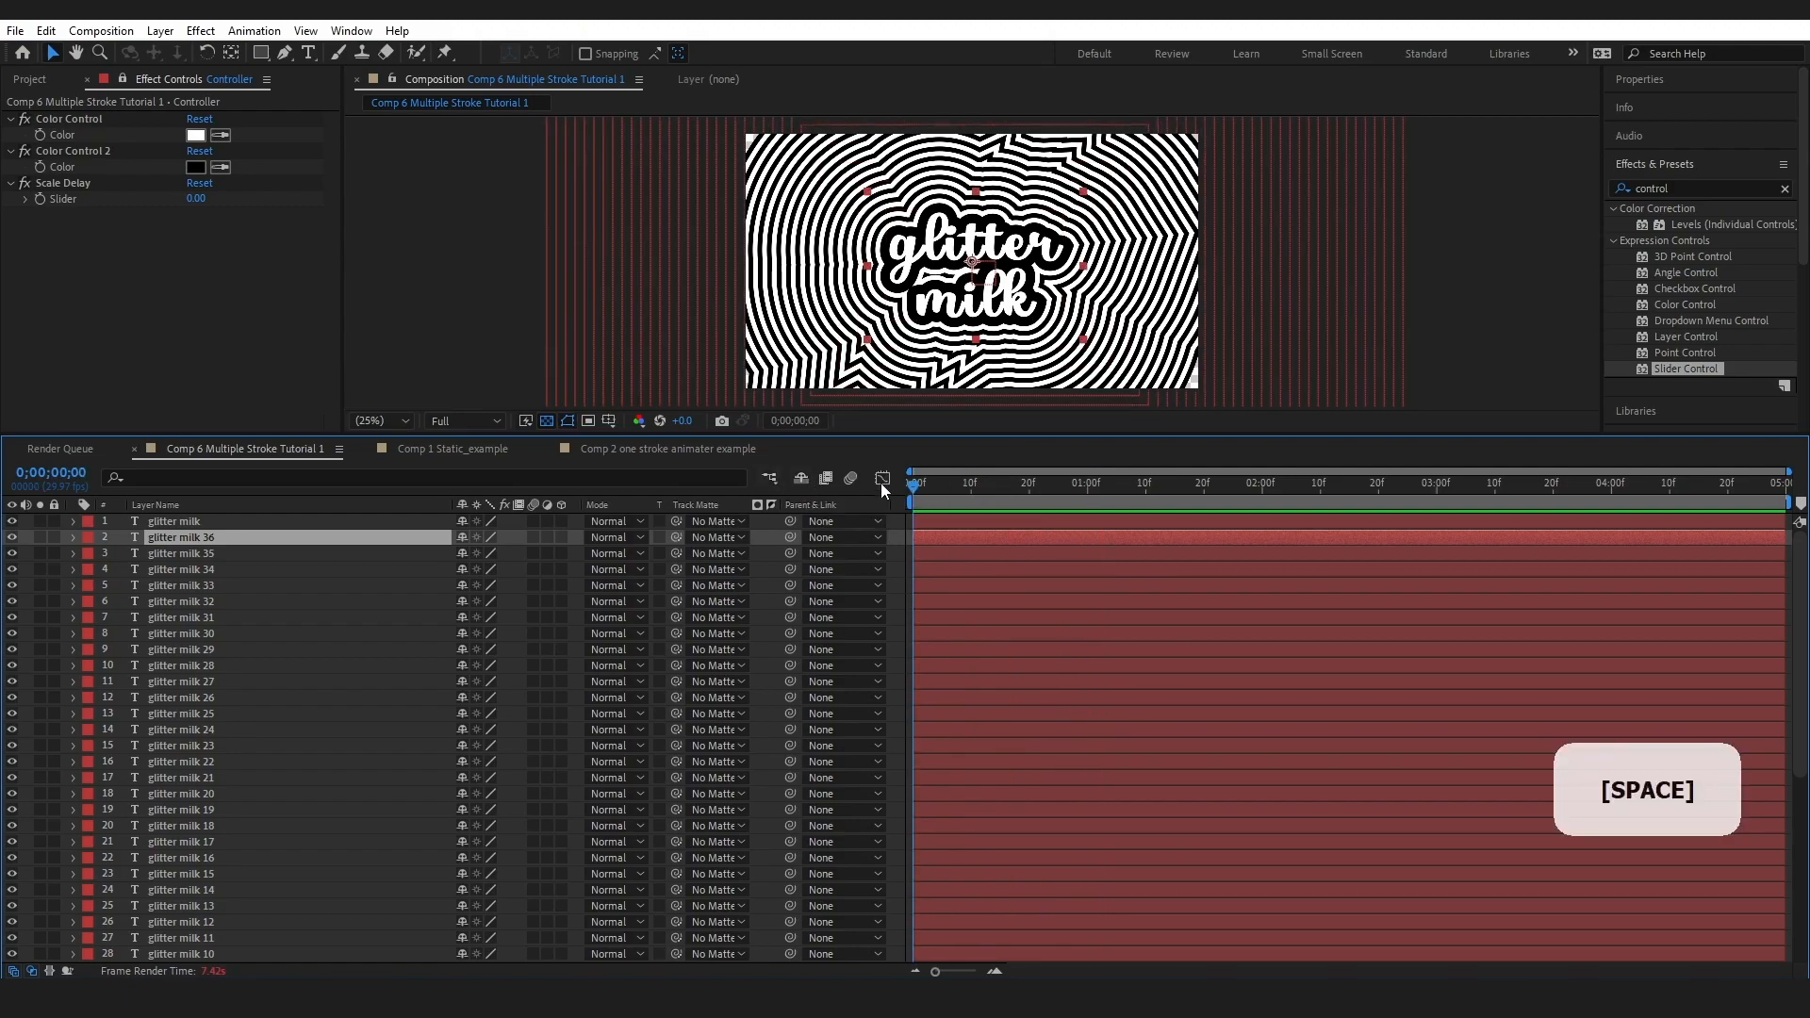
Set a Scale keyframe at 100% on the top glitter milk layer at the first frame
{"action": "left_click", "coordinate": [72, 520]}
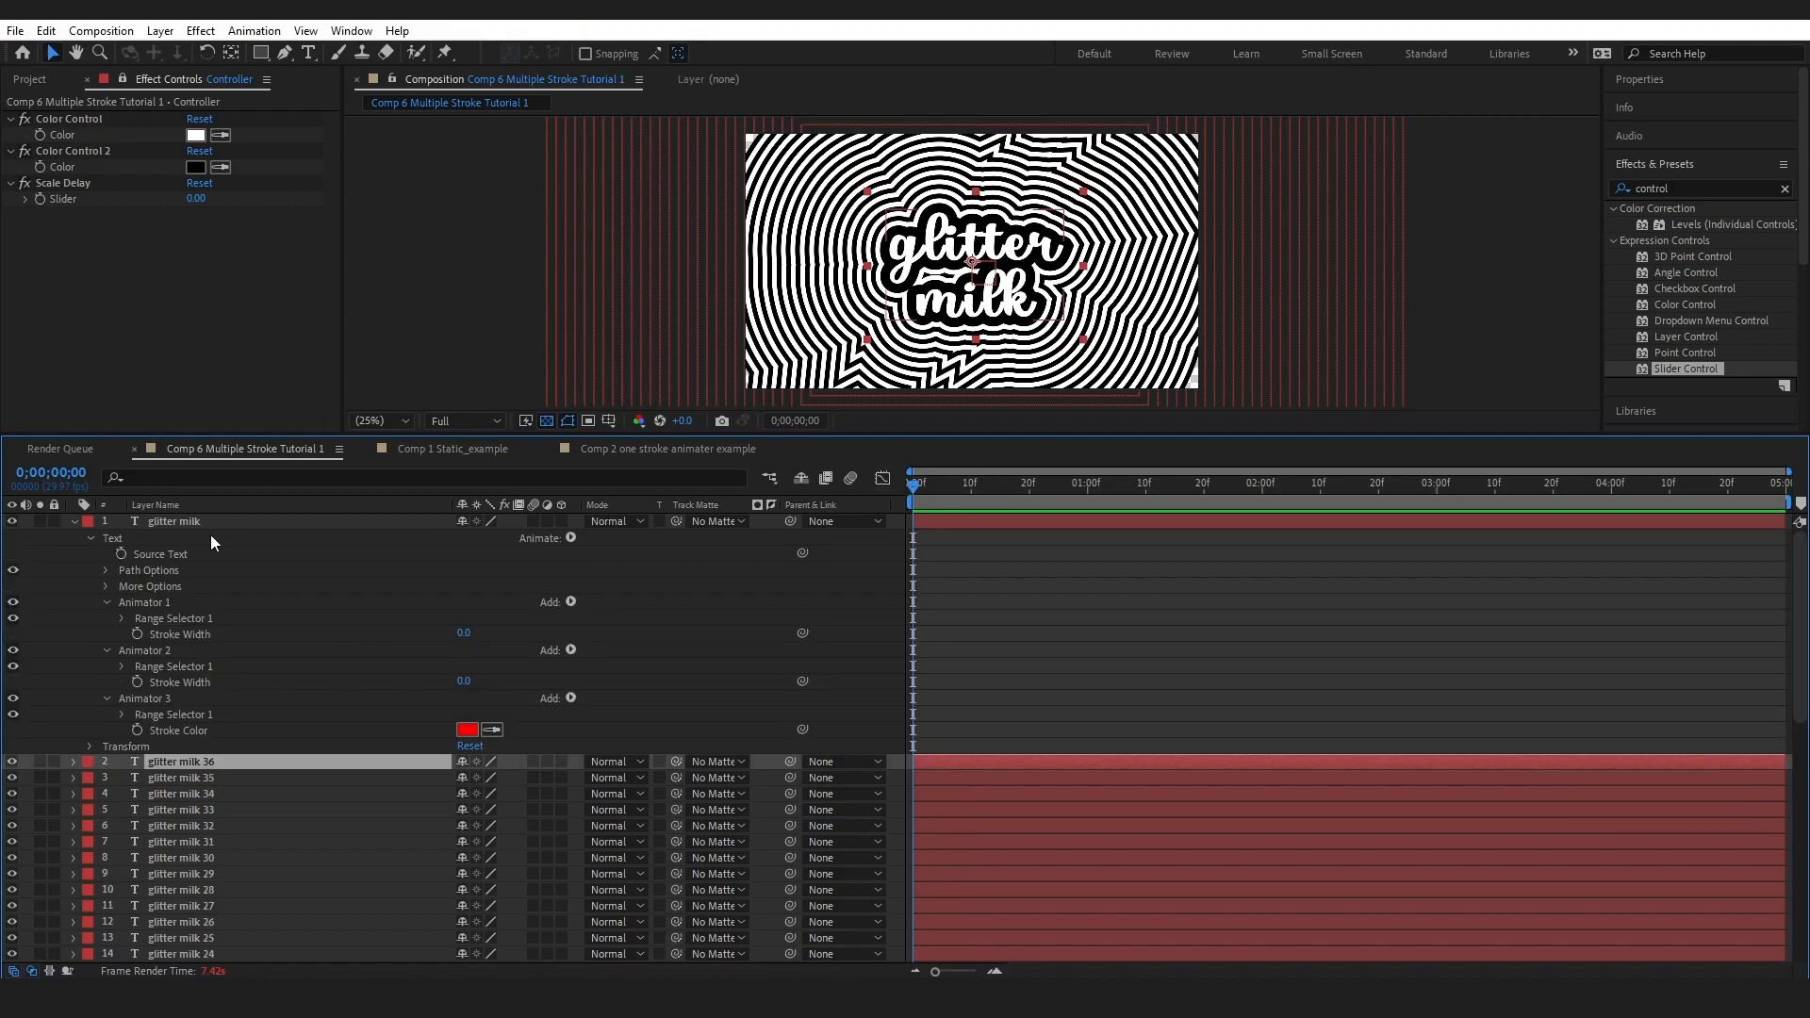
{"action": "left_click", "coordinate": [172, 522]}
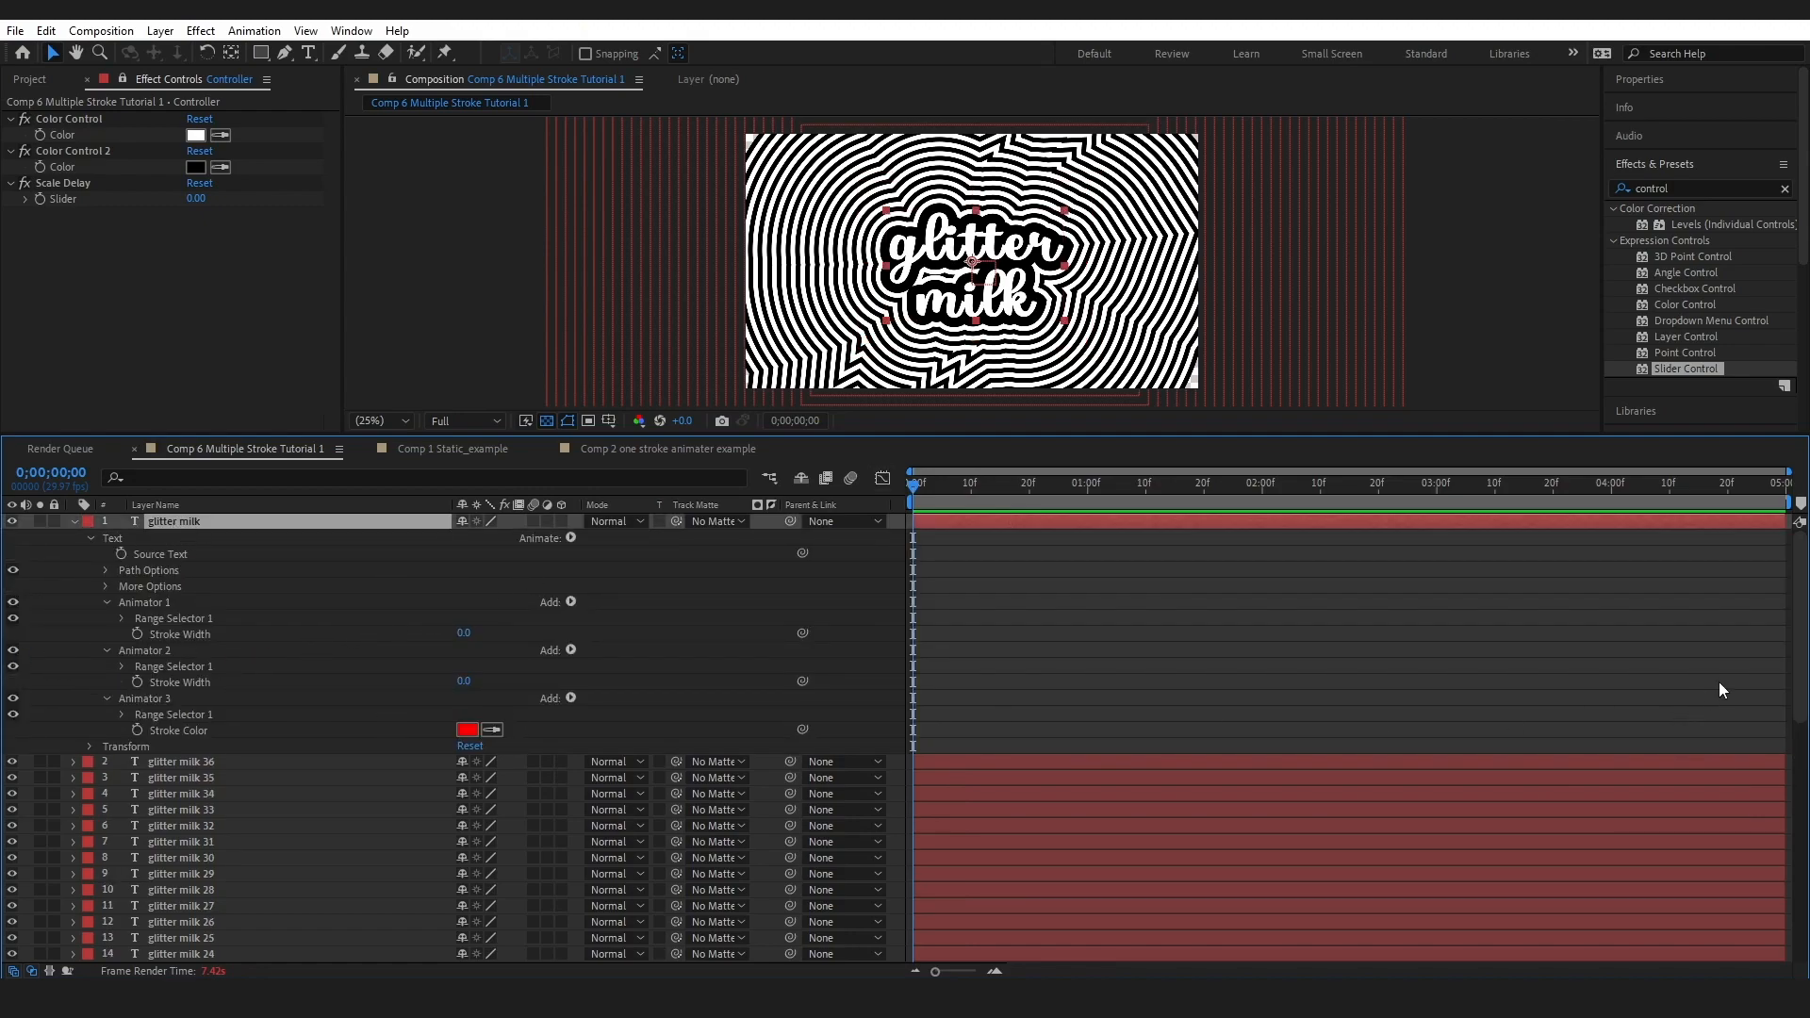
{"action": "left_click_drag", "start_coordinate": [1801, 647], "coordinate": [1800, 882]}
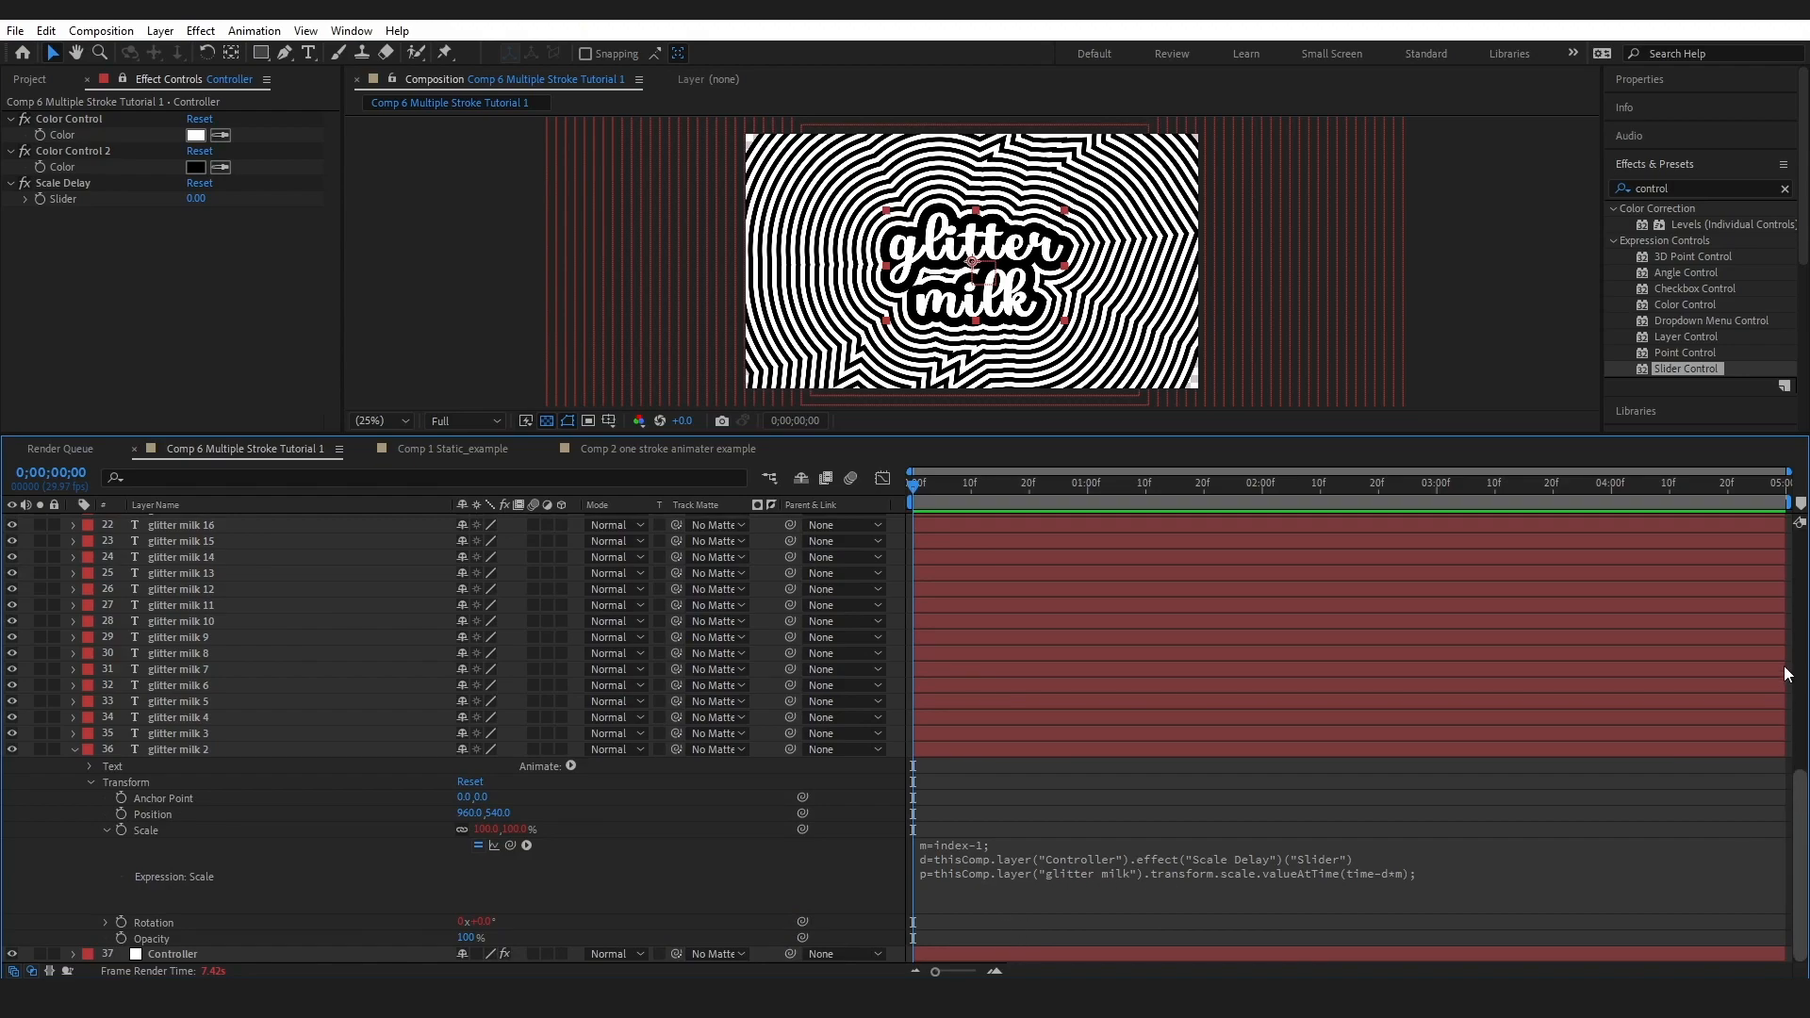
{"action": "left_click_drag", "start_coordinate": [1798, 820], "coordinate": [1800, 500]}
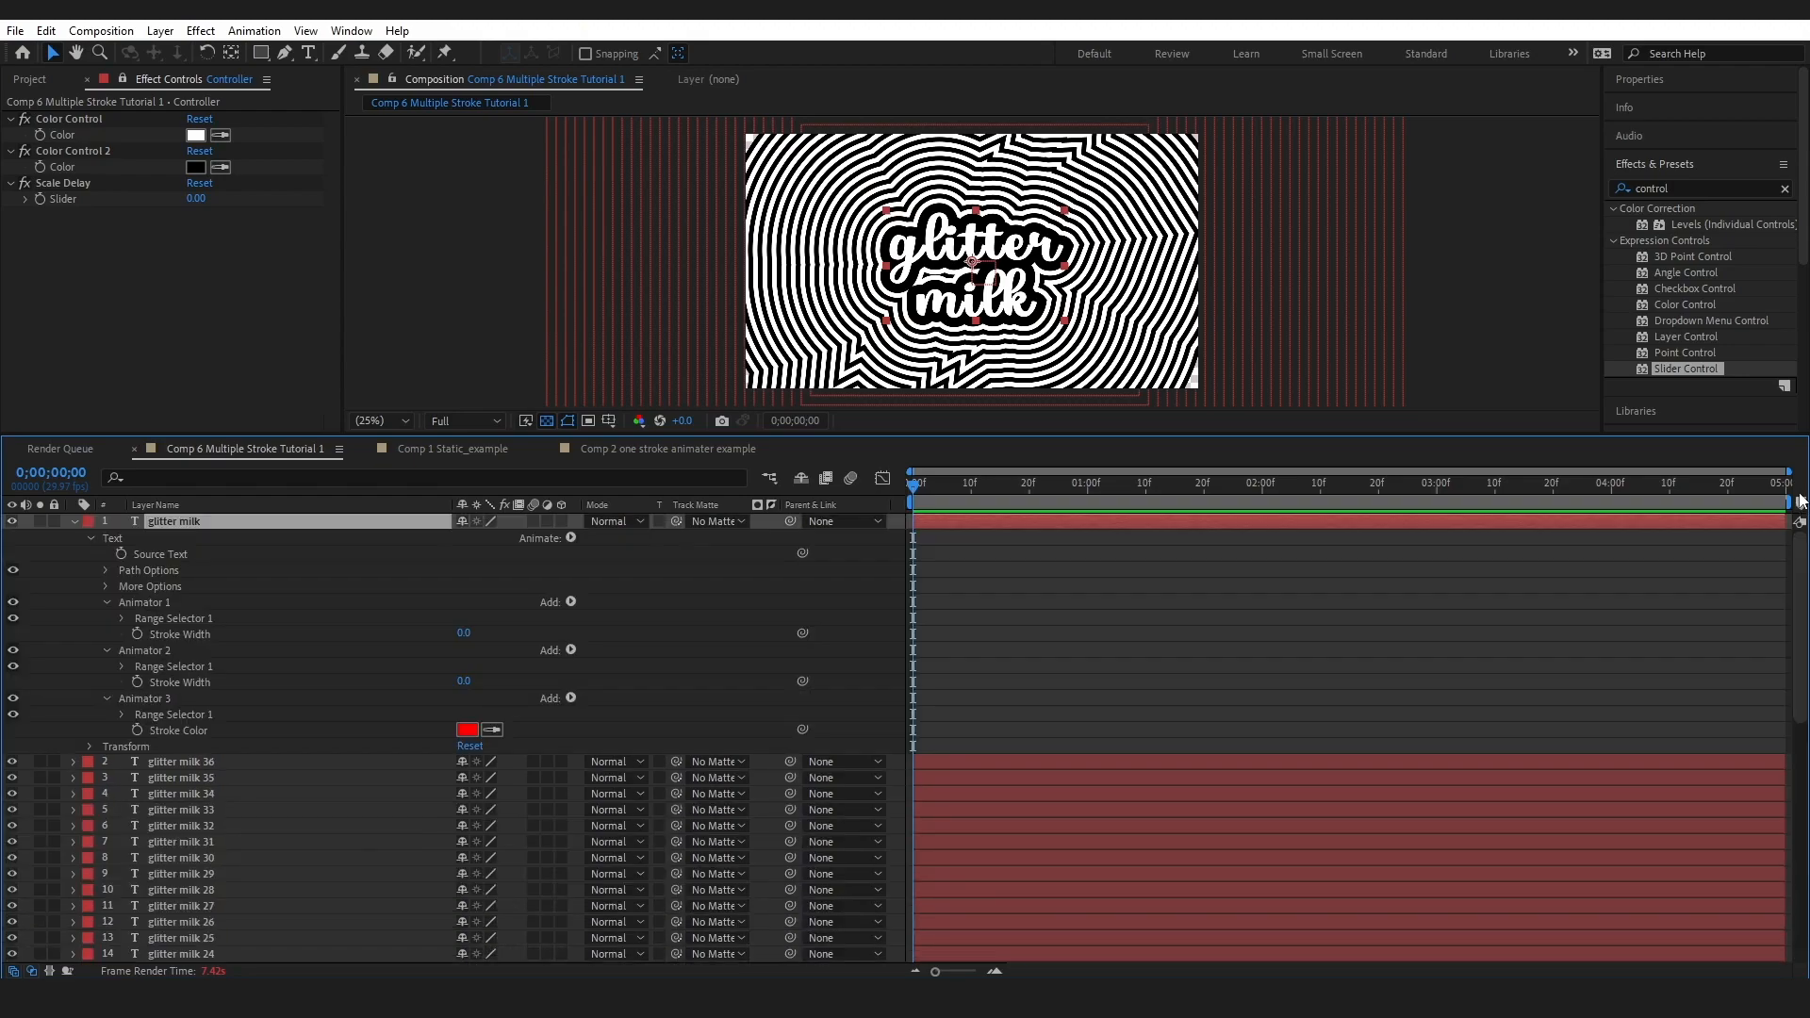
{"action": "left_click", "coordinate": [91, 537]}
{"action": "left_click", "coordinate": [90, 555]}
{"action": "key", "text": "ctrl+z"}
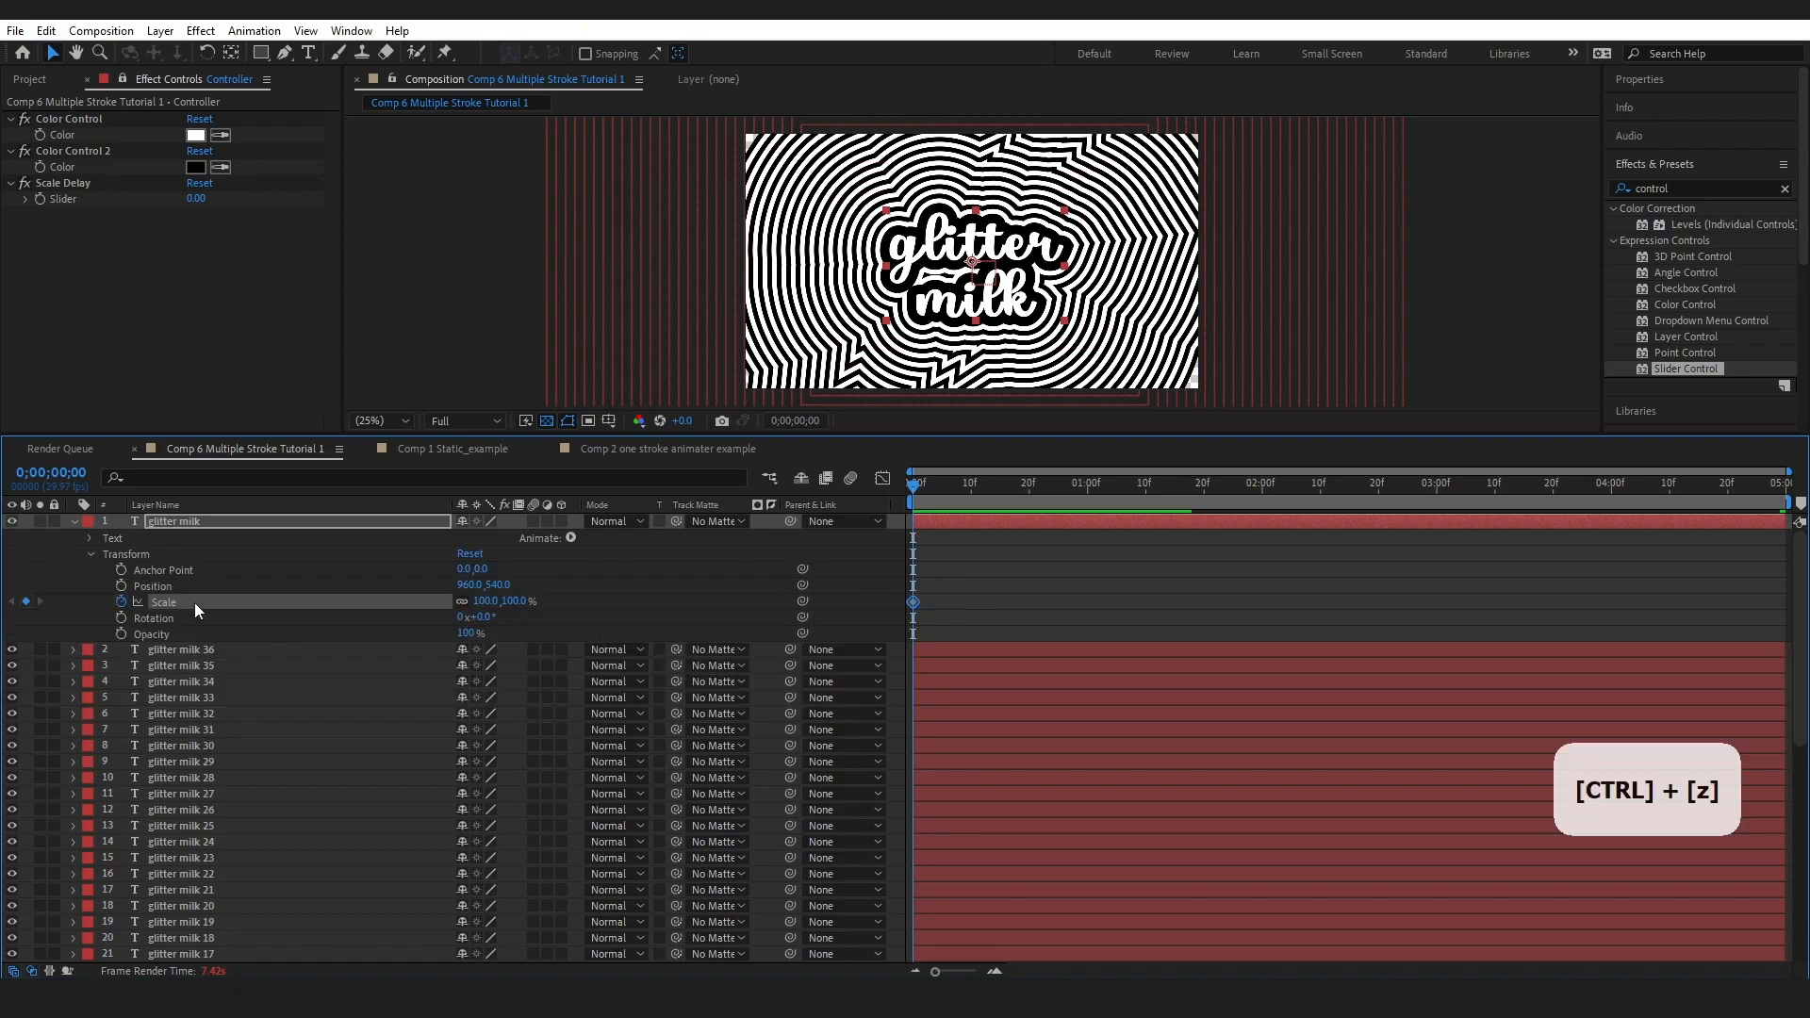
Keyframe the top glitter milk layer's Scale at 120% at the end of the composition and preview the animation
{"action": "left_click_drag", "start_coordinate": [918, 481], "coordinate": [1781, 481]}
{"action": "left_click", "coordinate": [481, 602]}
{"action": "type", "text": "120"}
{"action": "key", "text": "Return"}
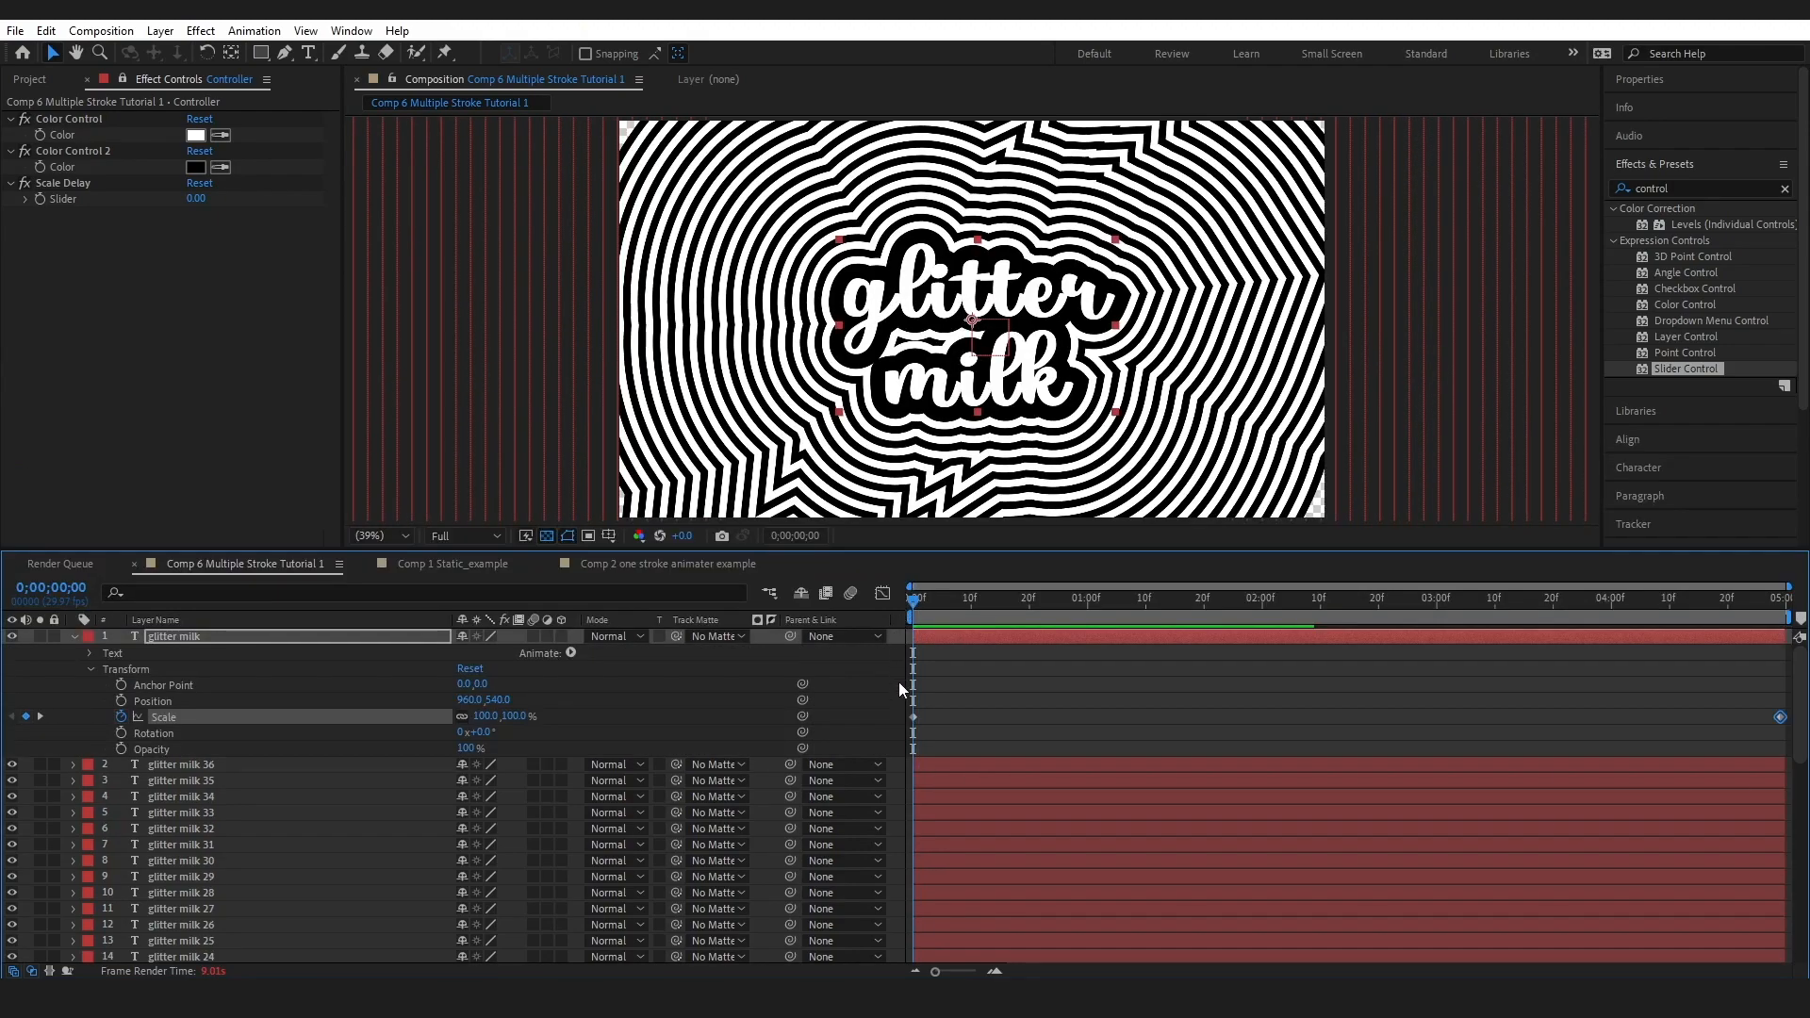
{"action": "key", "text": "space"}
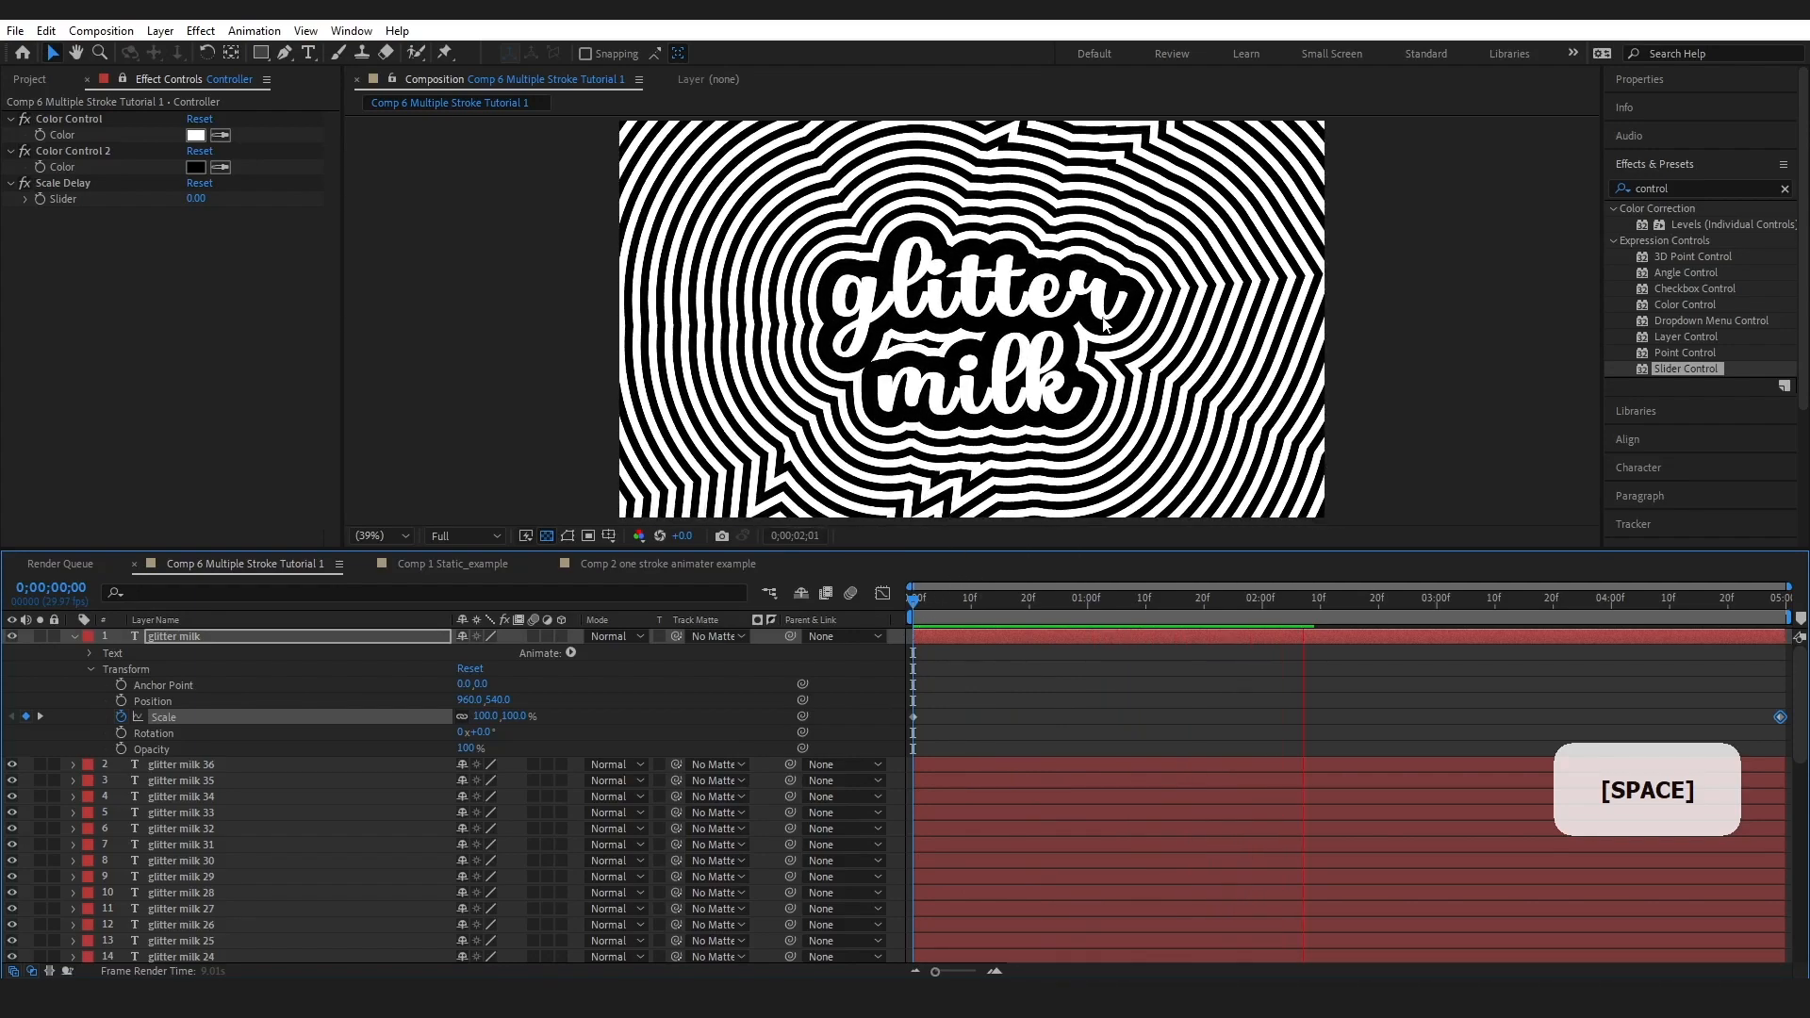
{"action": "key", "text": "space"}
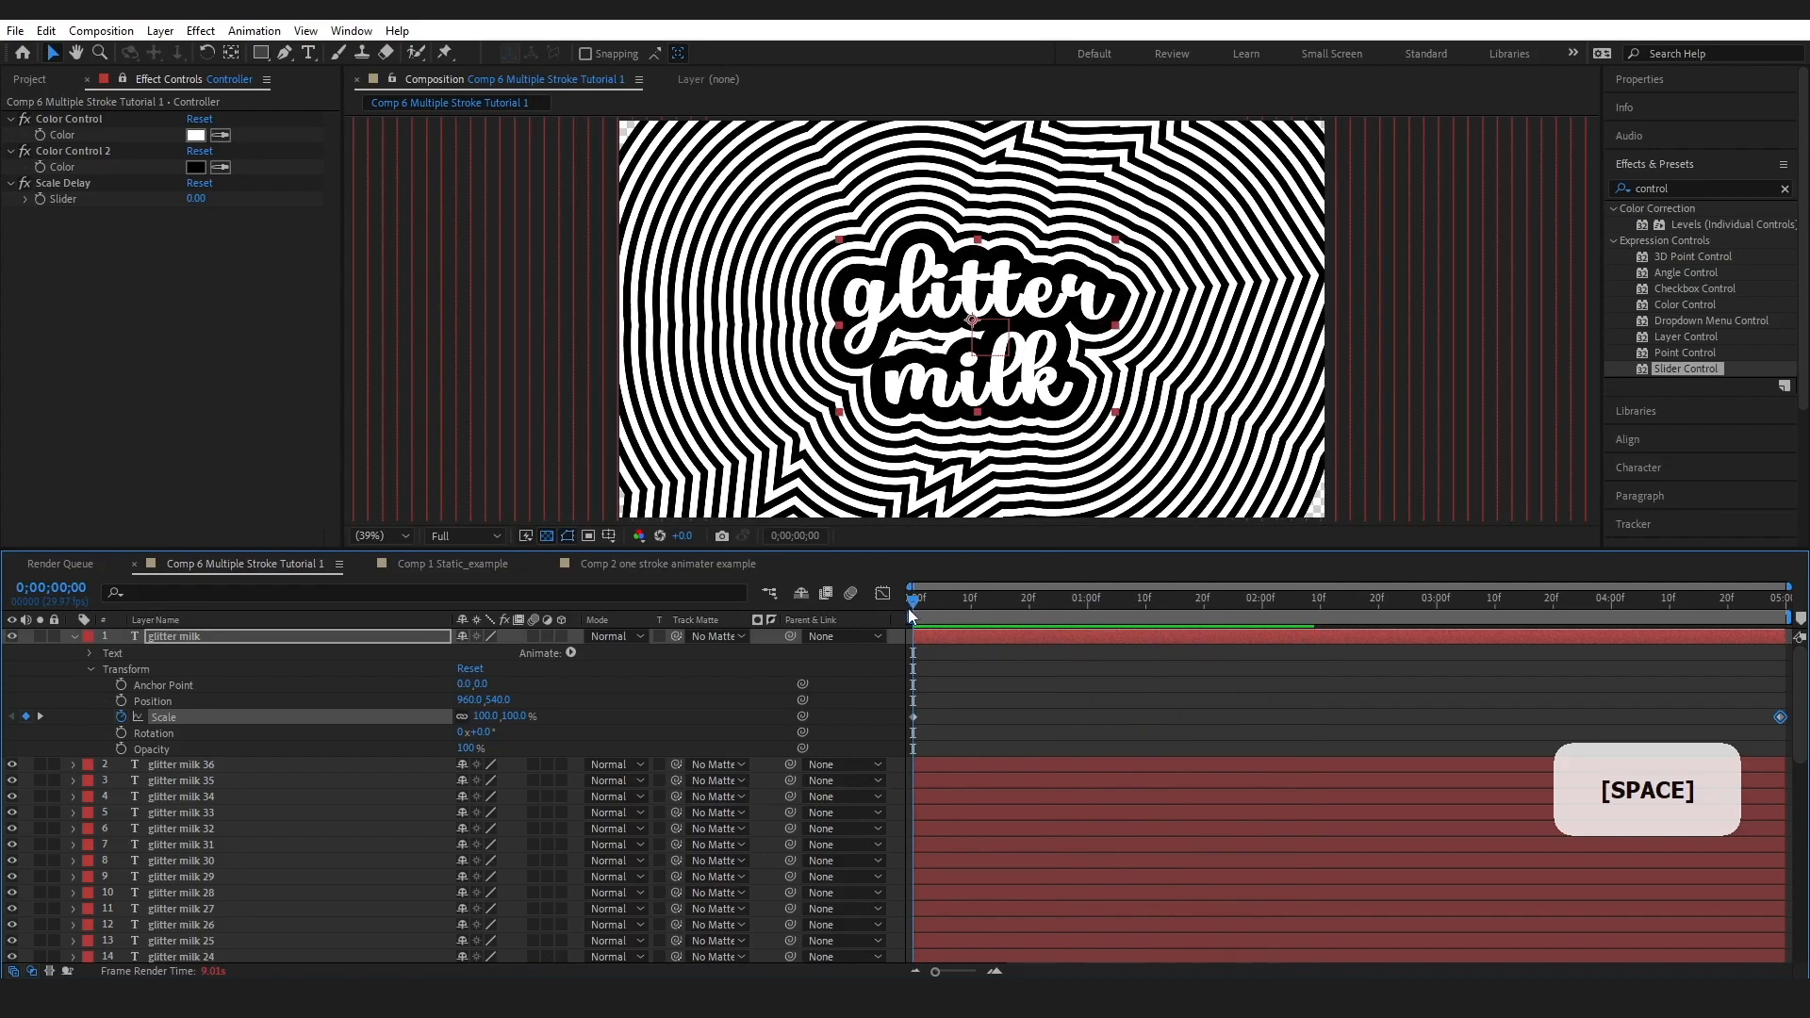
Set the Controller's Scale Delay slider to 0.1
{"action": "left_click", "coordinate": [193, 198]}
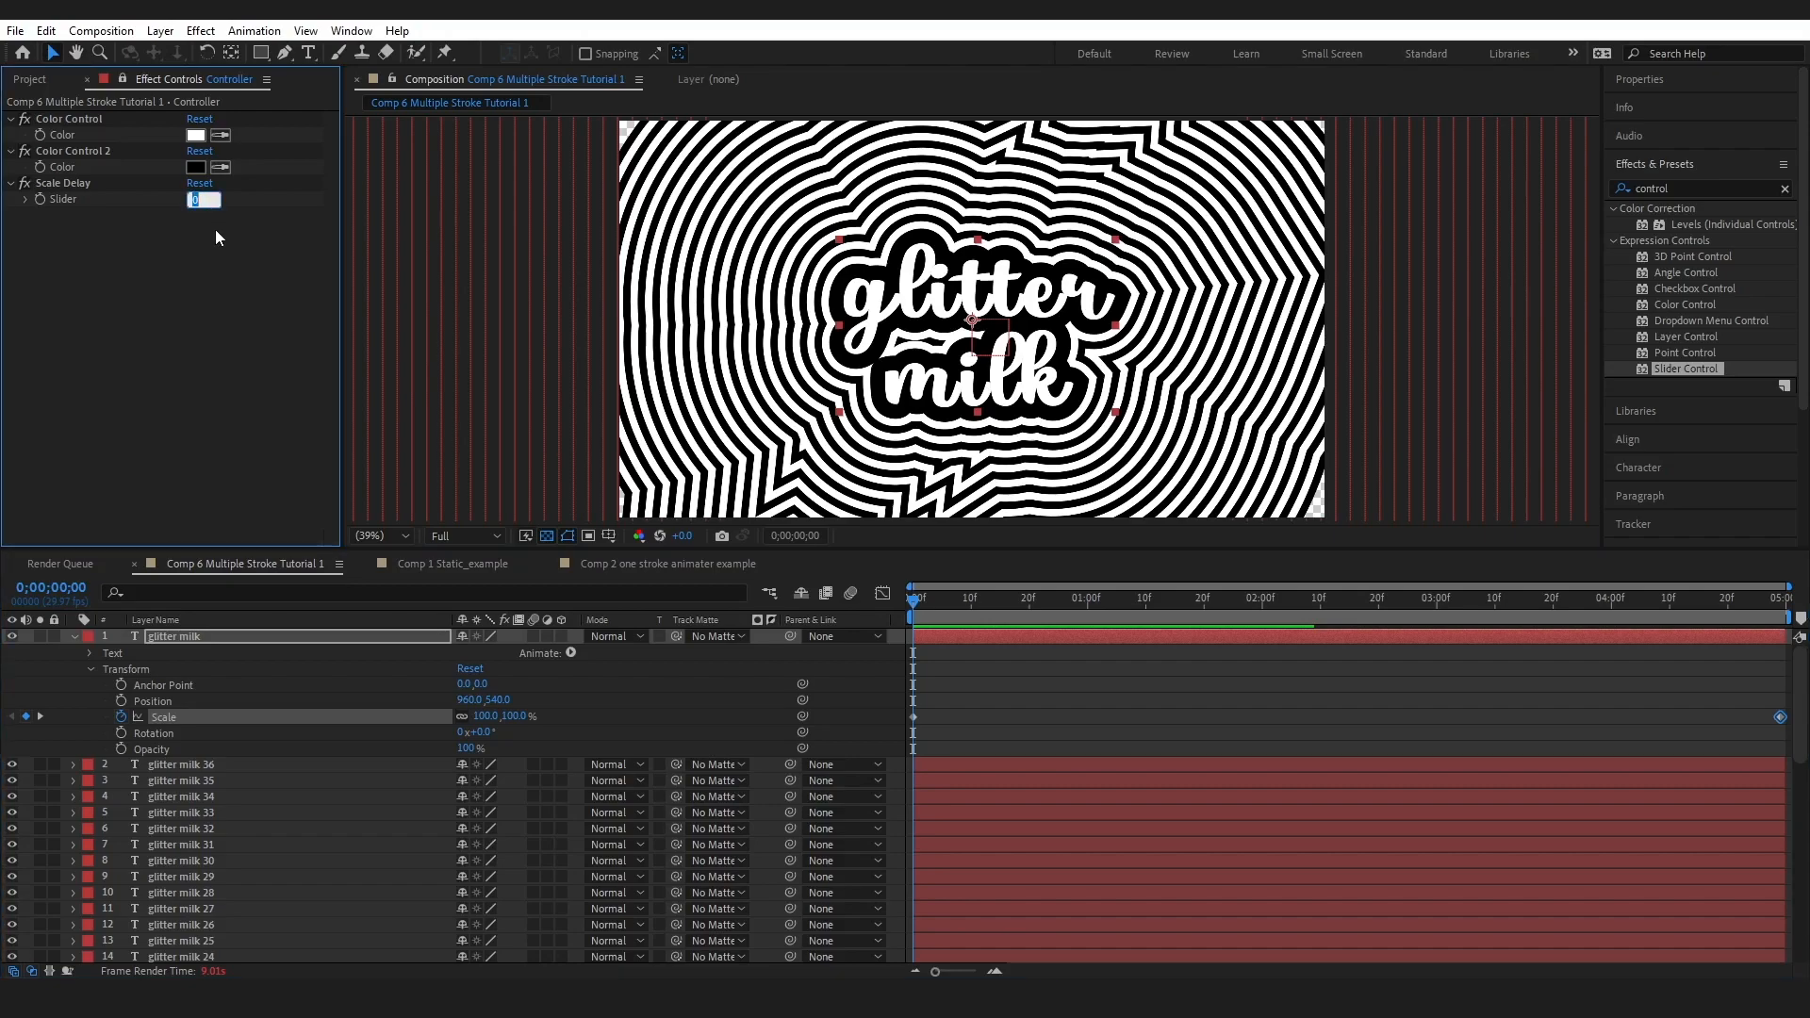
{"action": "type", "text": "0.1"}
{"action": "left_click", "coordinate": [924, 600]}
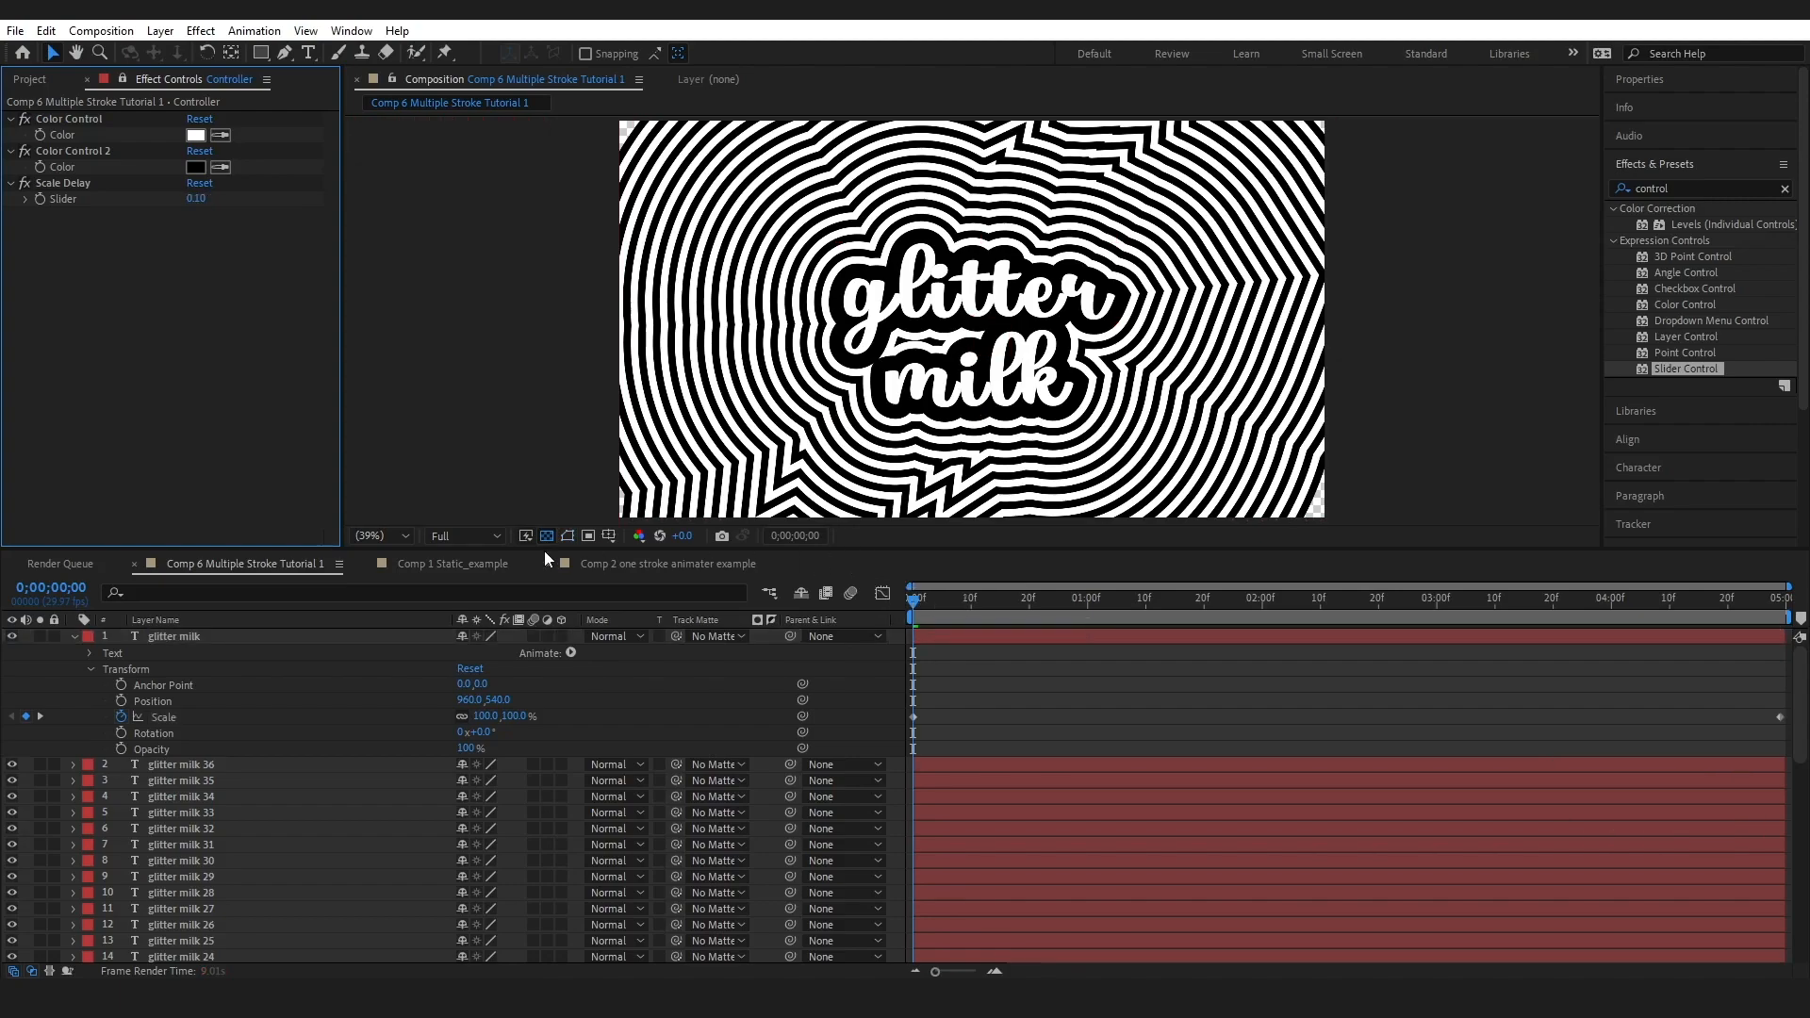
Lower the preview resolution to Half and play the composition from the first frame
{"action": "left_click", "coordinate": [495, 534]}
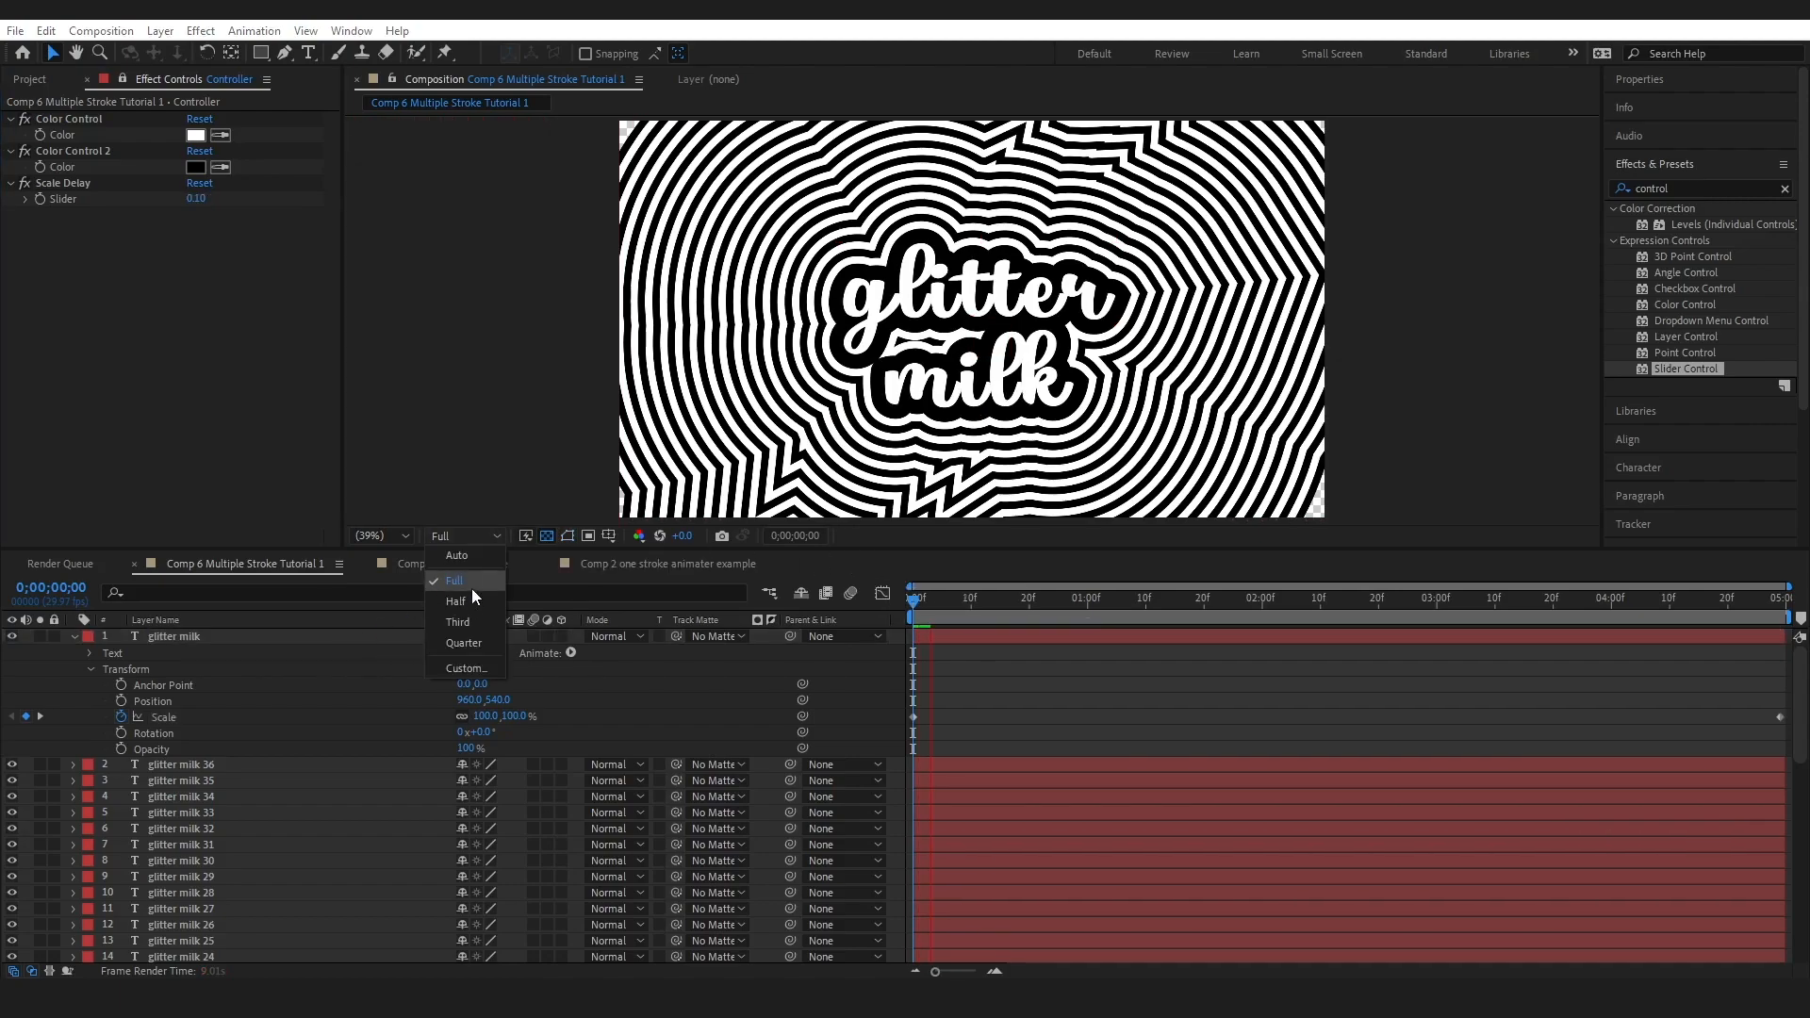
{"action": "left_click", "coordinate": [472, 603]}
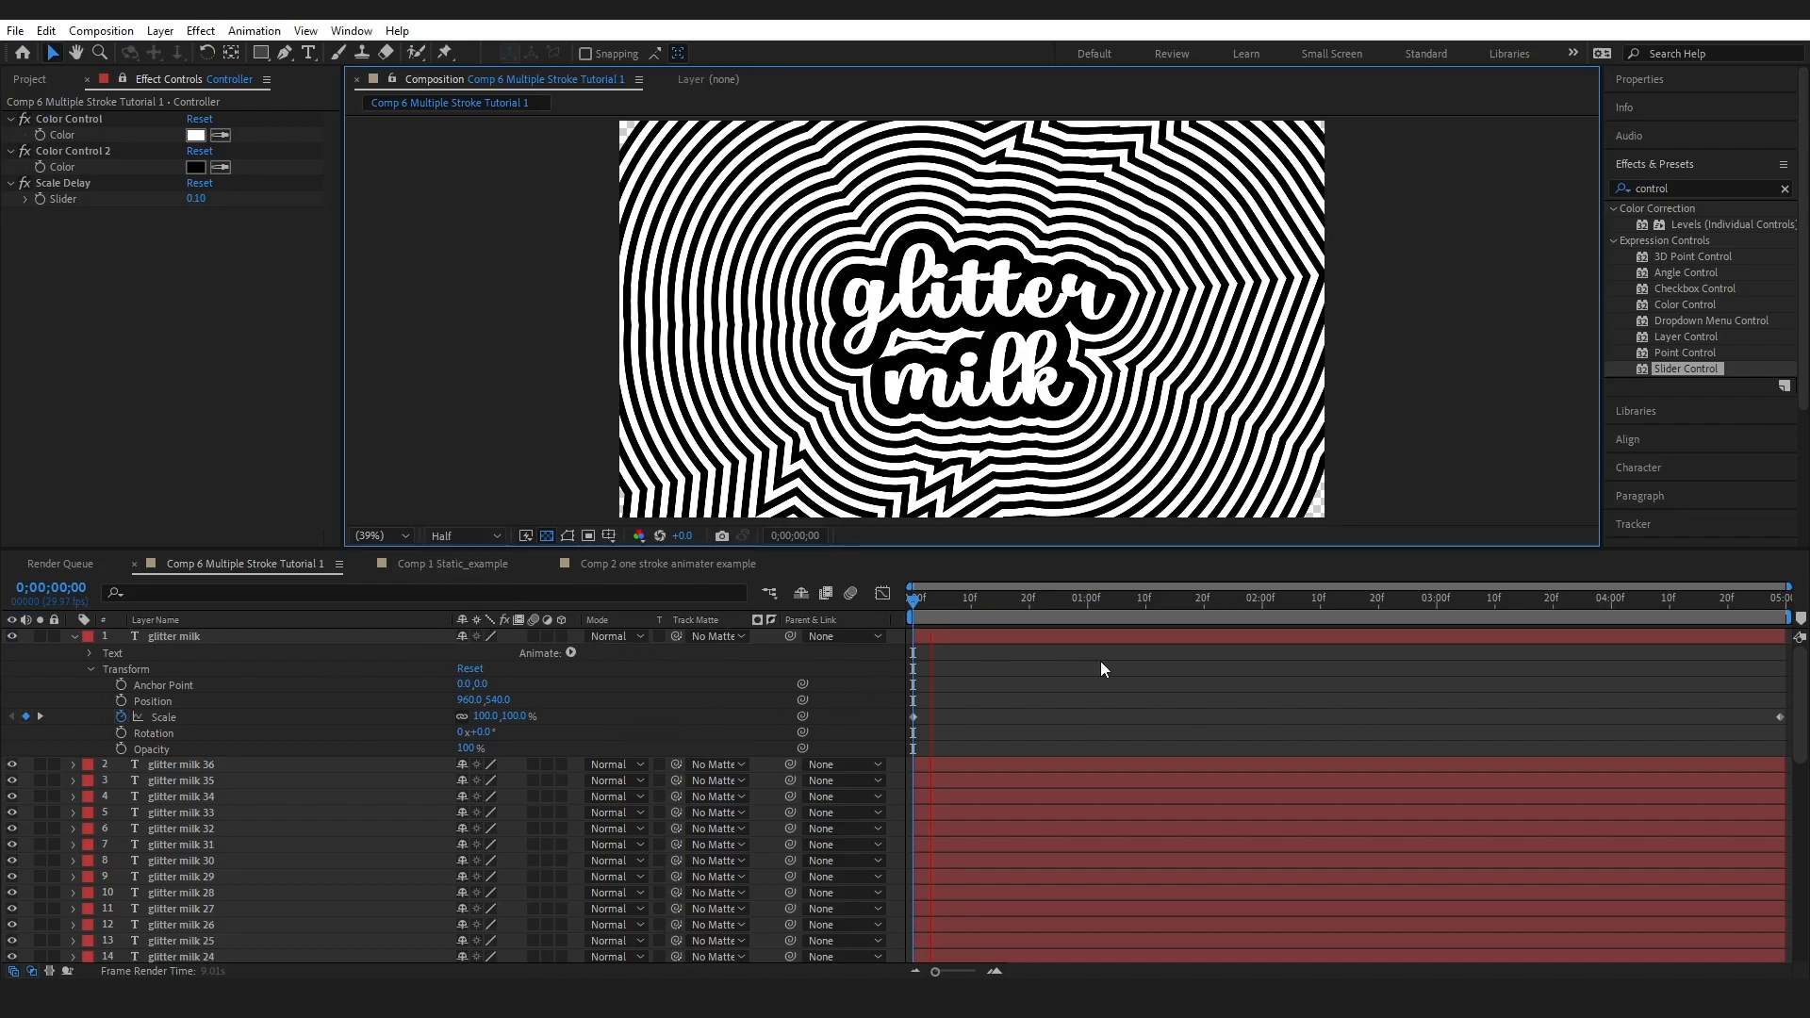
{"action": "left_click_drag", "start_coordinate": [925, 603], "coordinate": [902, 599]}
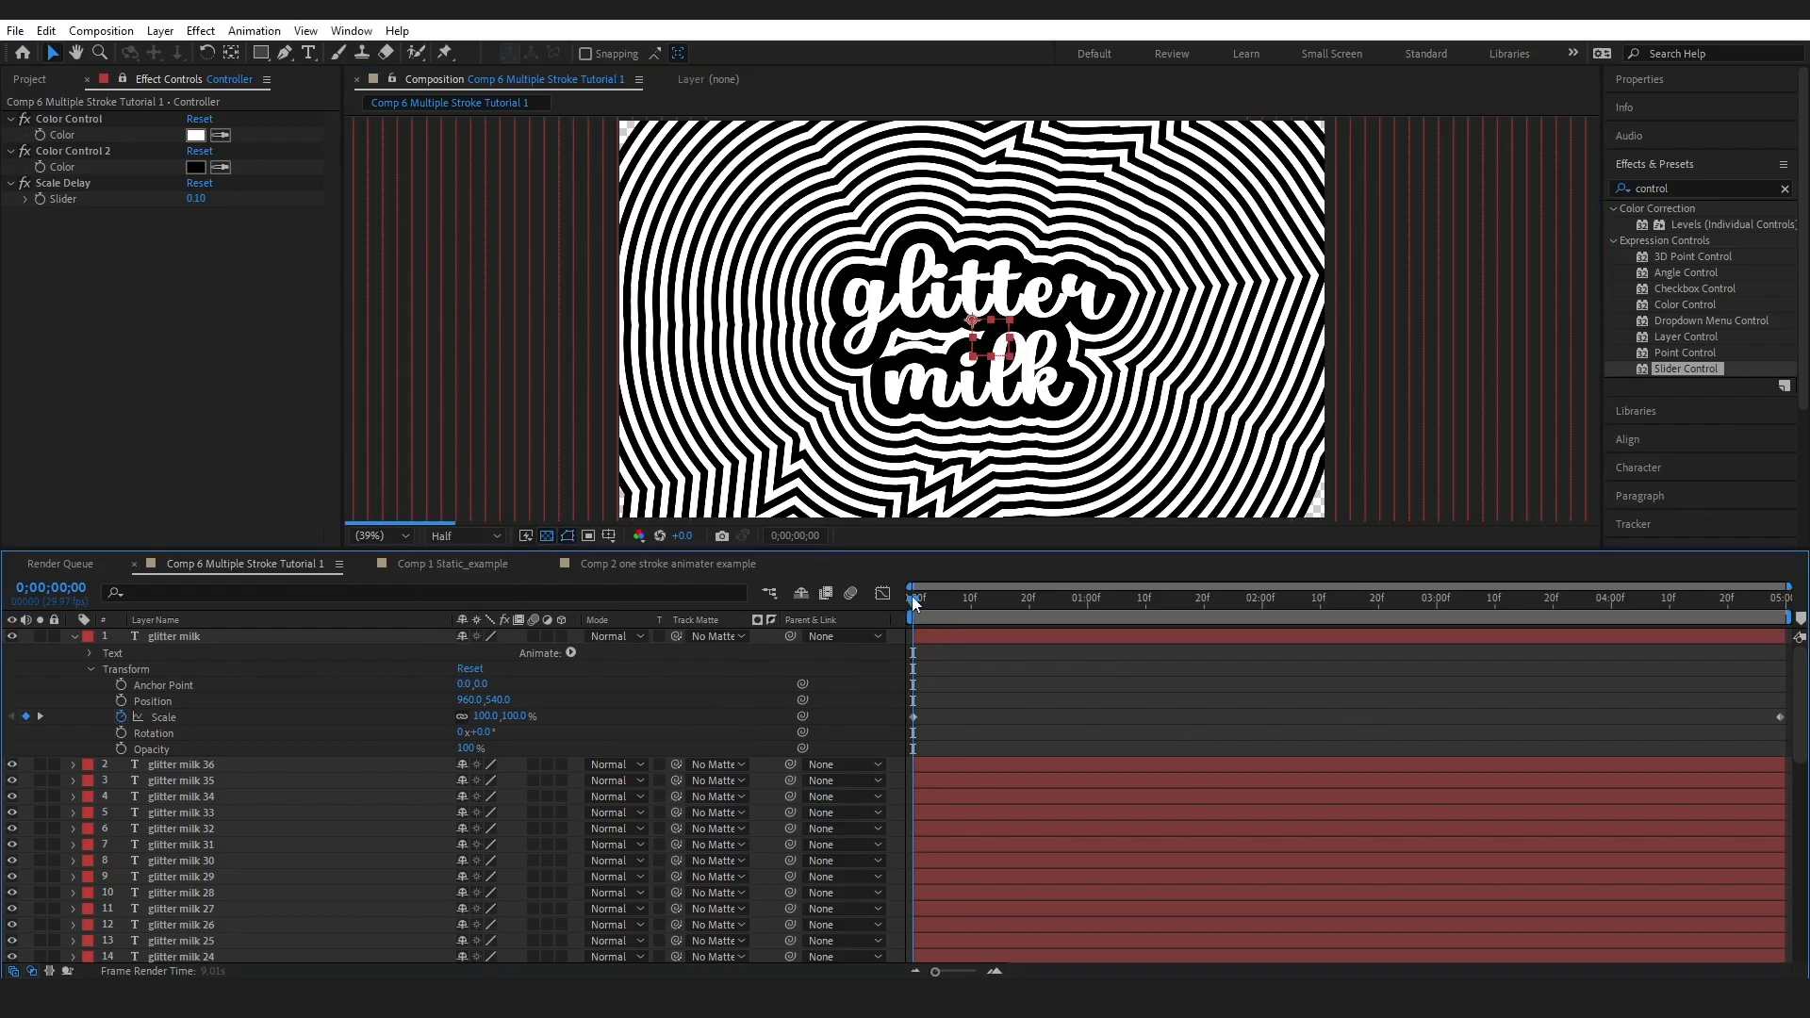
{"action": "key", "text": "space"}
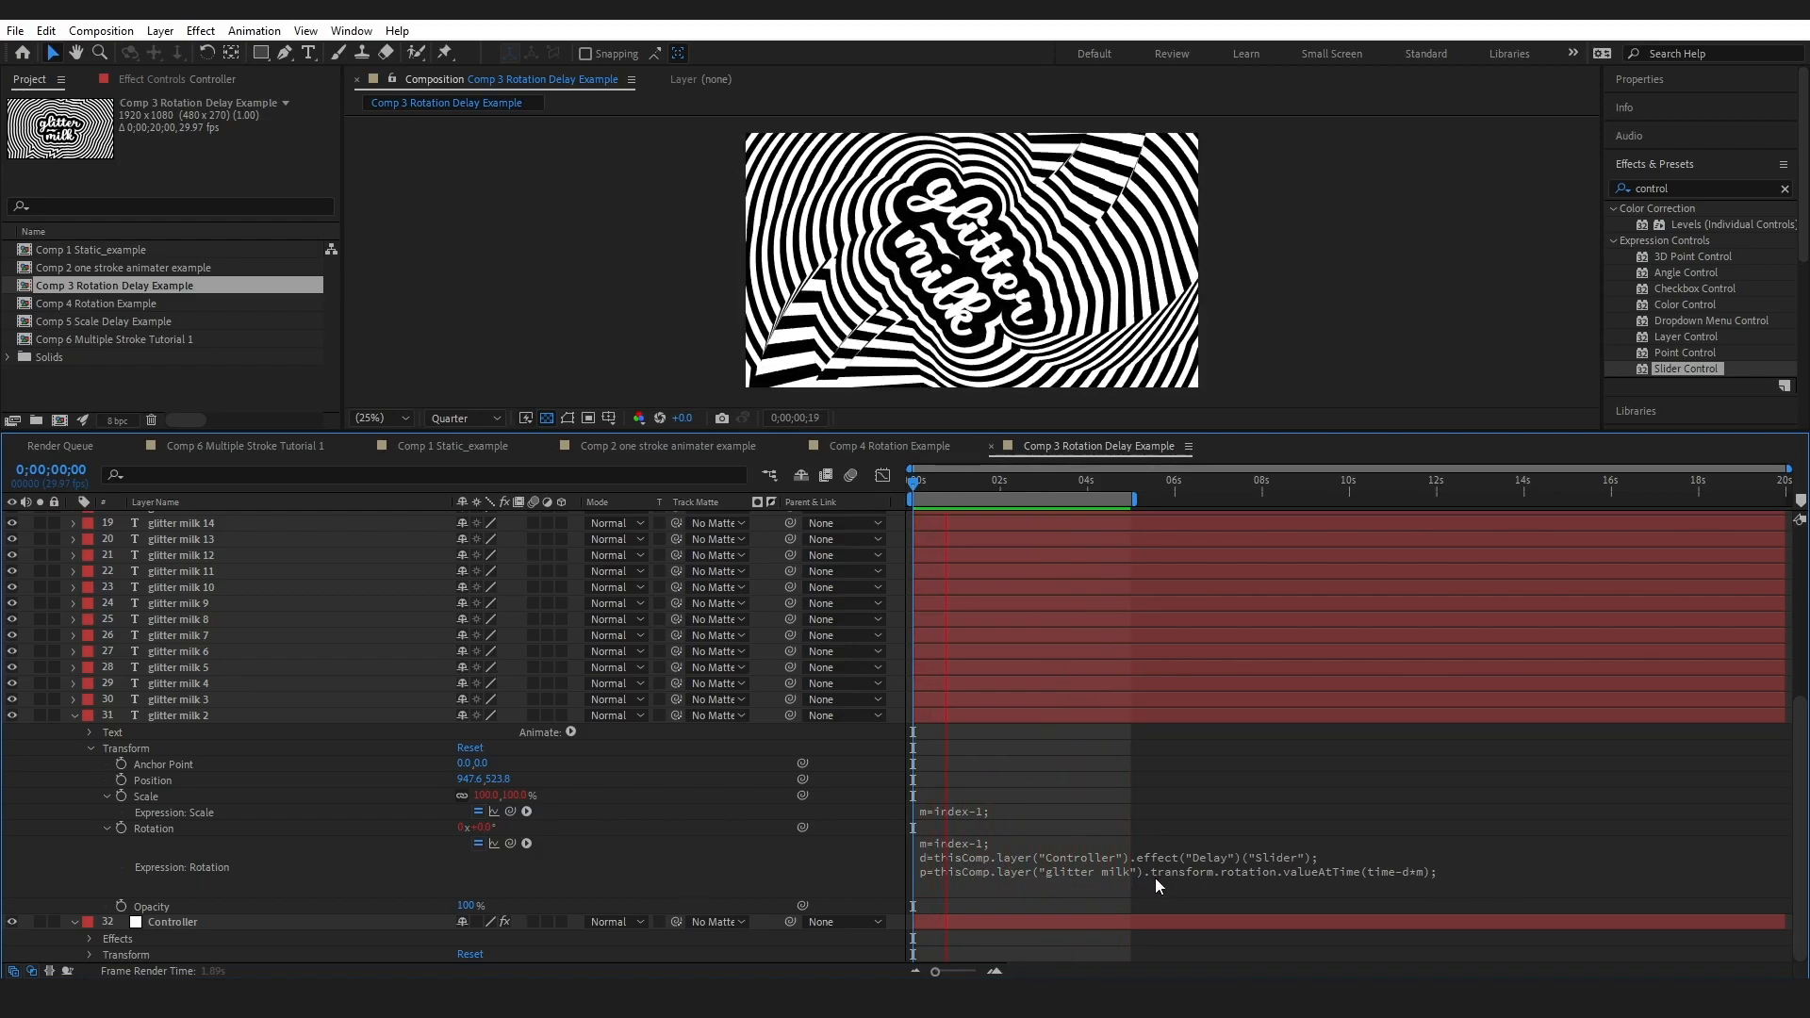
Examine glitter milk 2's Rotation expression and the top glitter milk layer's Rotation keyframes in Comp 3 Rotation Delay Example
{"action": "left_click", "coordinate": [1247, 875]}
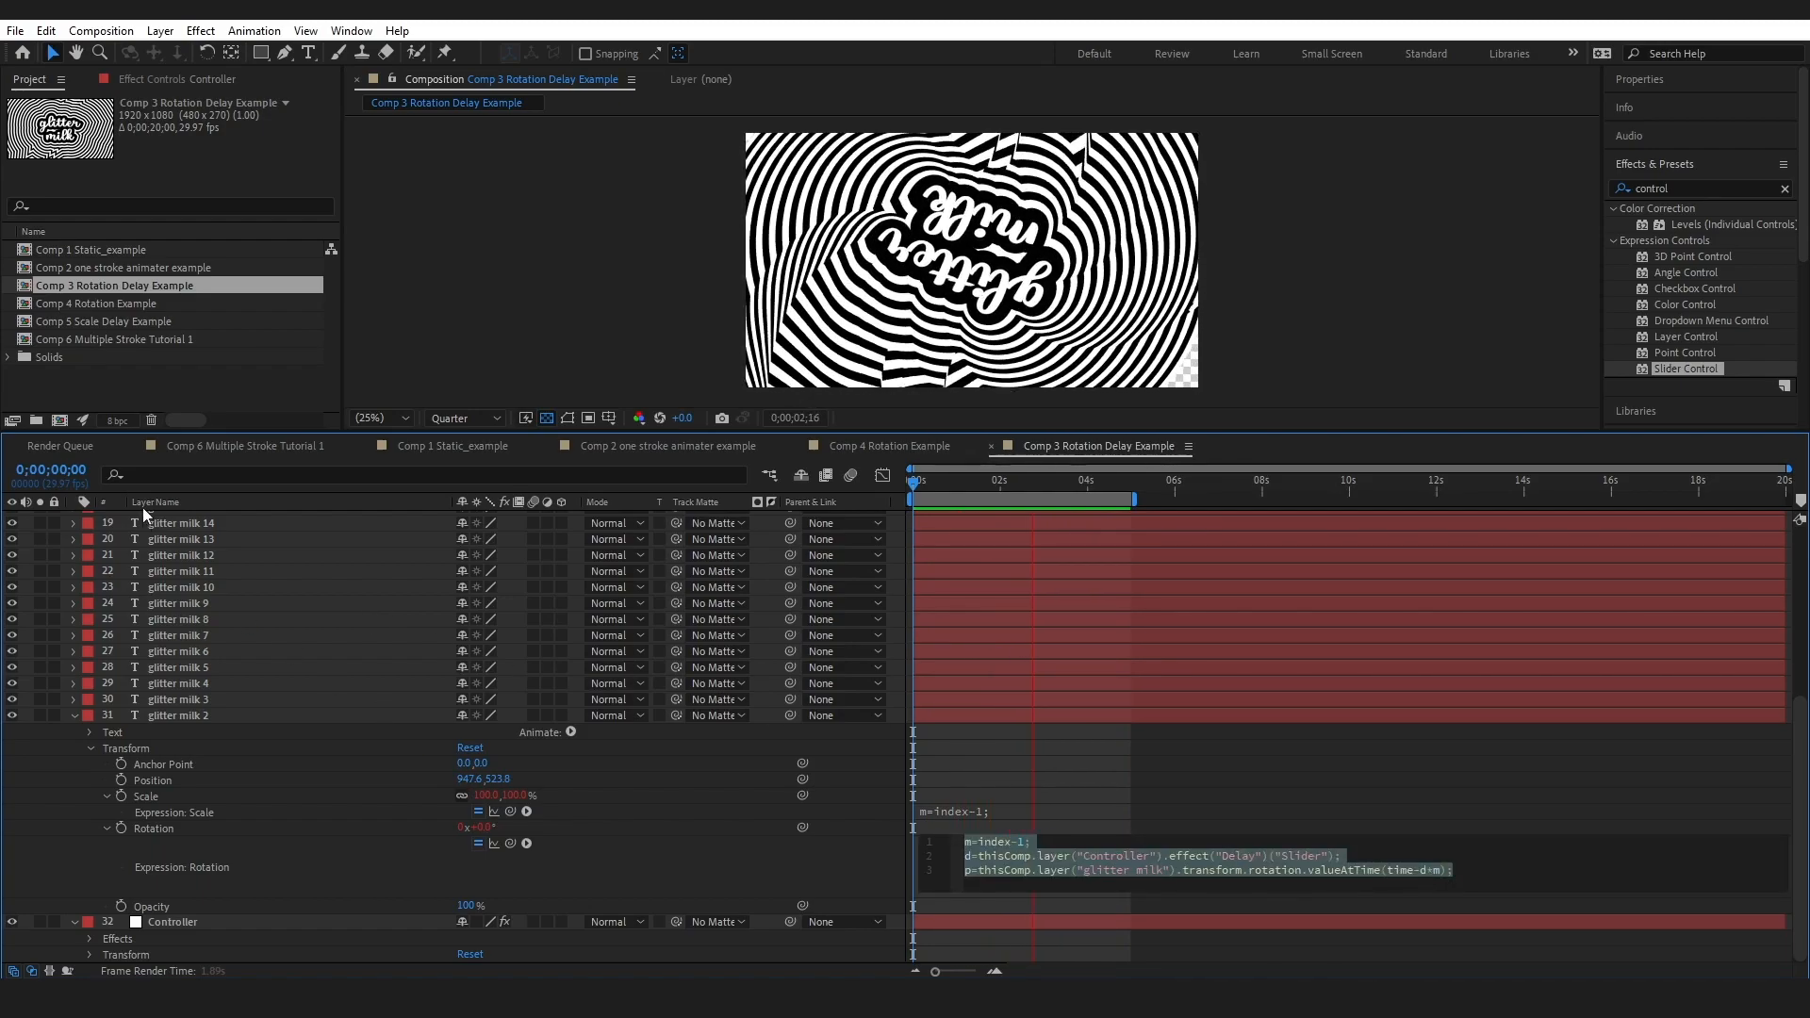
{"action": "left_click_drag", "start_coordinate": [1797, 784], "coordinate": [1797, 613]}
{"action": "left_click", "coordinate": [73, 518]}
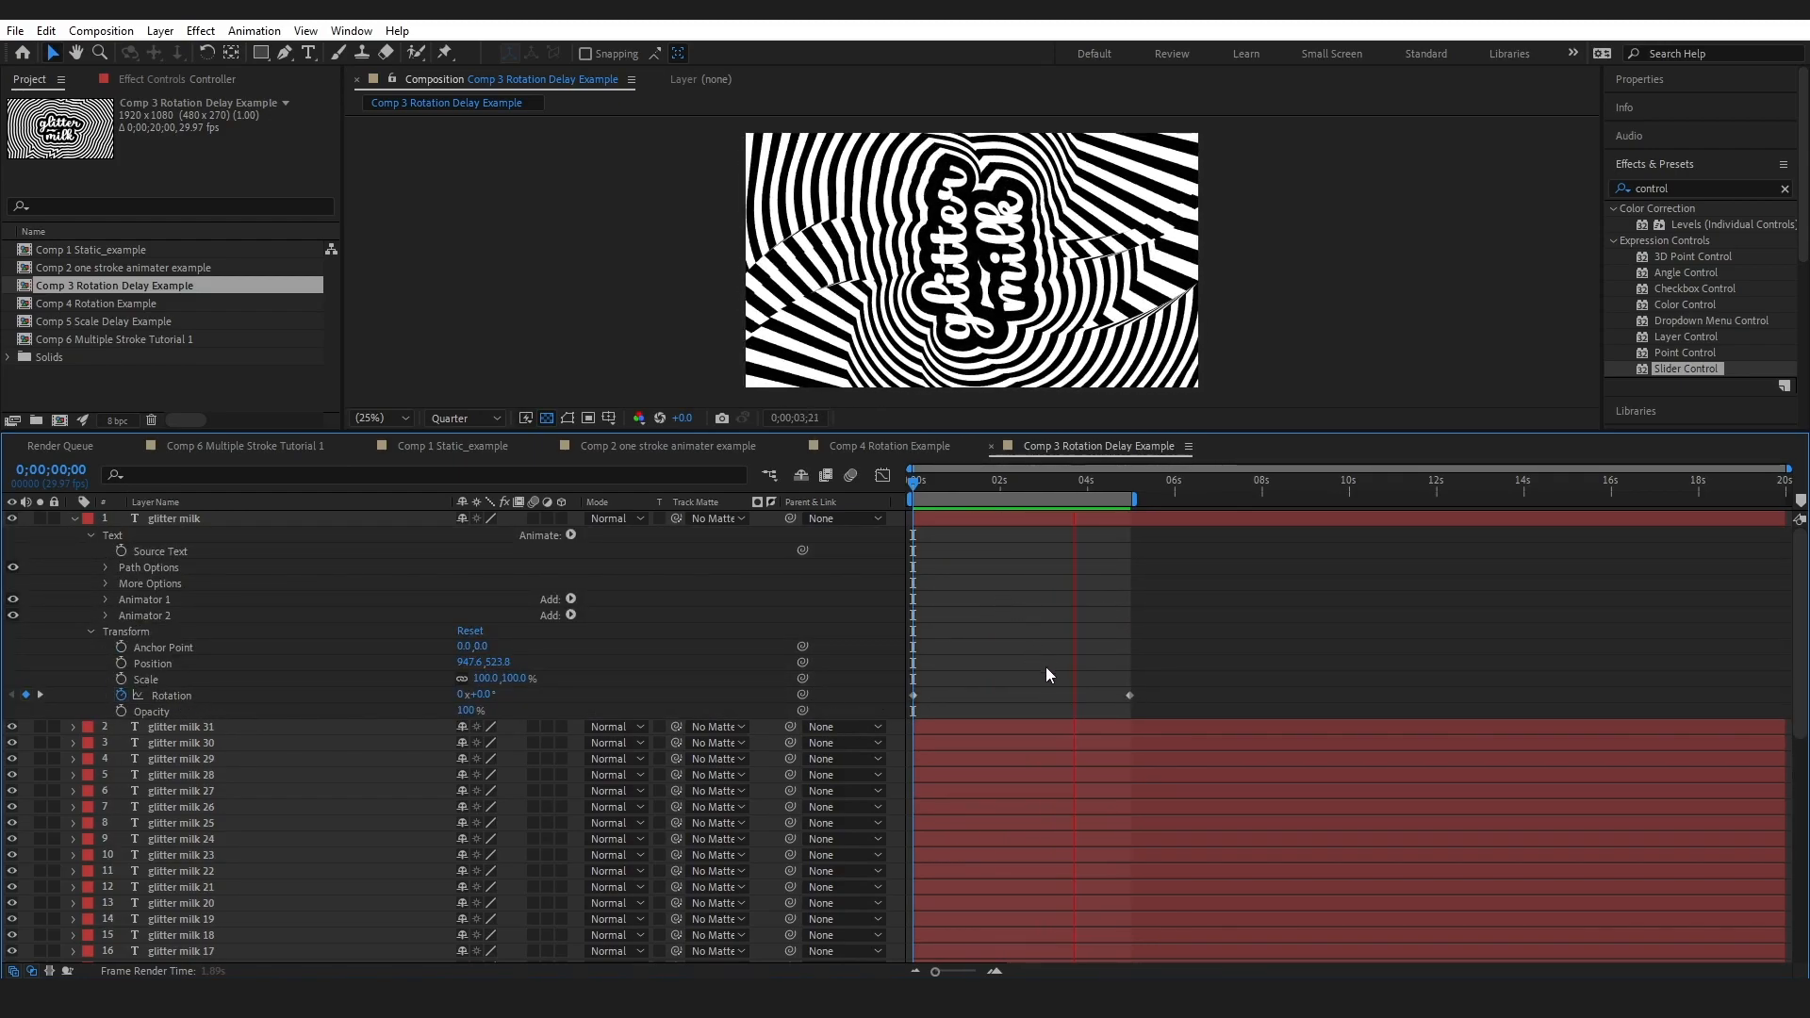
Return to Comp 6 Multiple Stroke Tutorial 1 and add an RGB Fill Color animator to the top glitter milk layer
{"action": "left_click", "coordinate": [245, 446]}
{"action": "left_click", "coordinate": [74, 518]}
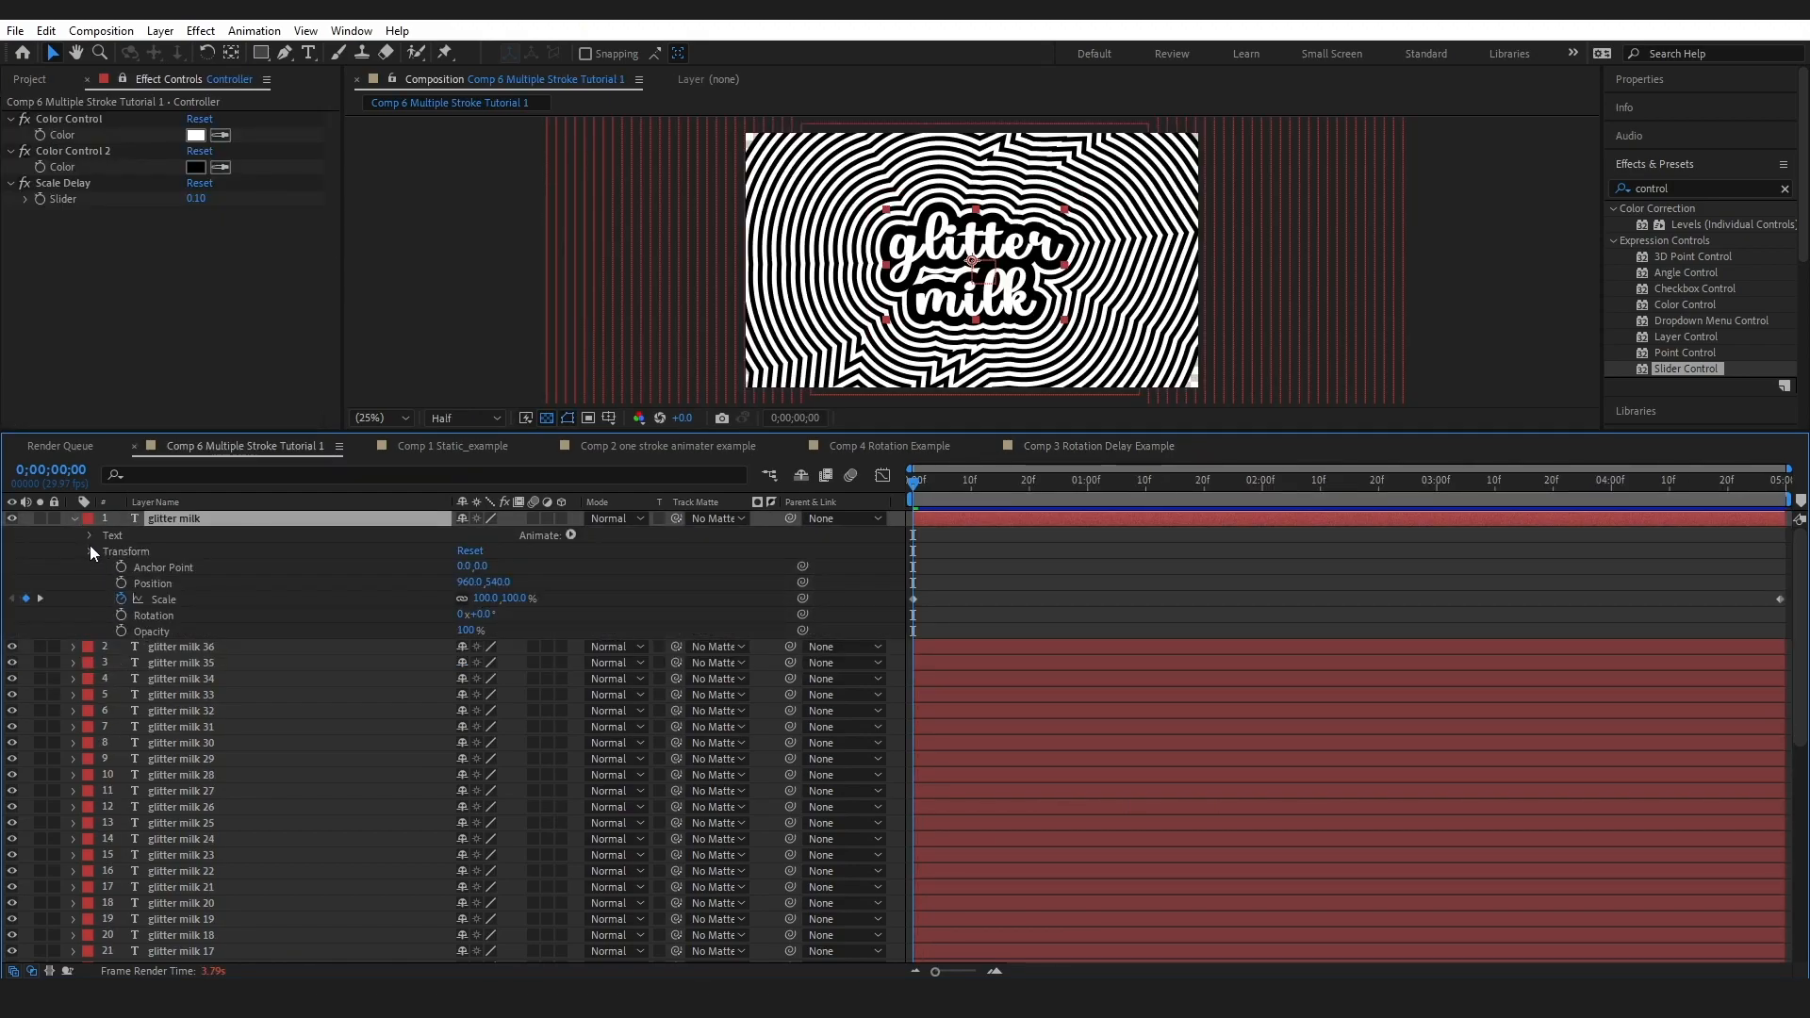
{"action": "left_click", "coordinate": [89, 548]}
{"action": "left_click", "coordinate": [87, 535]}
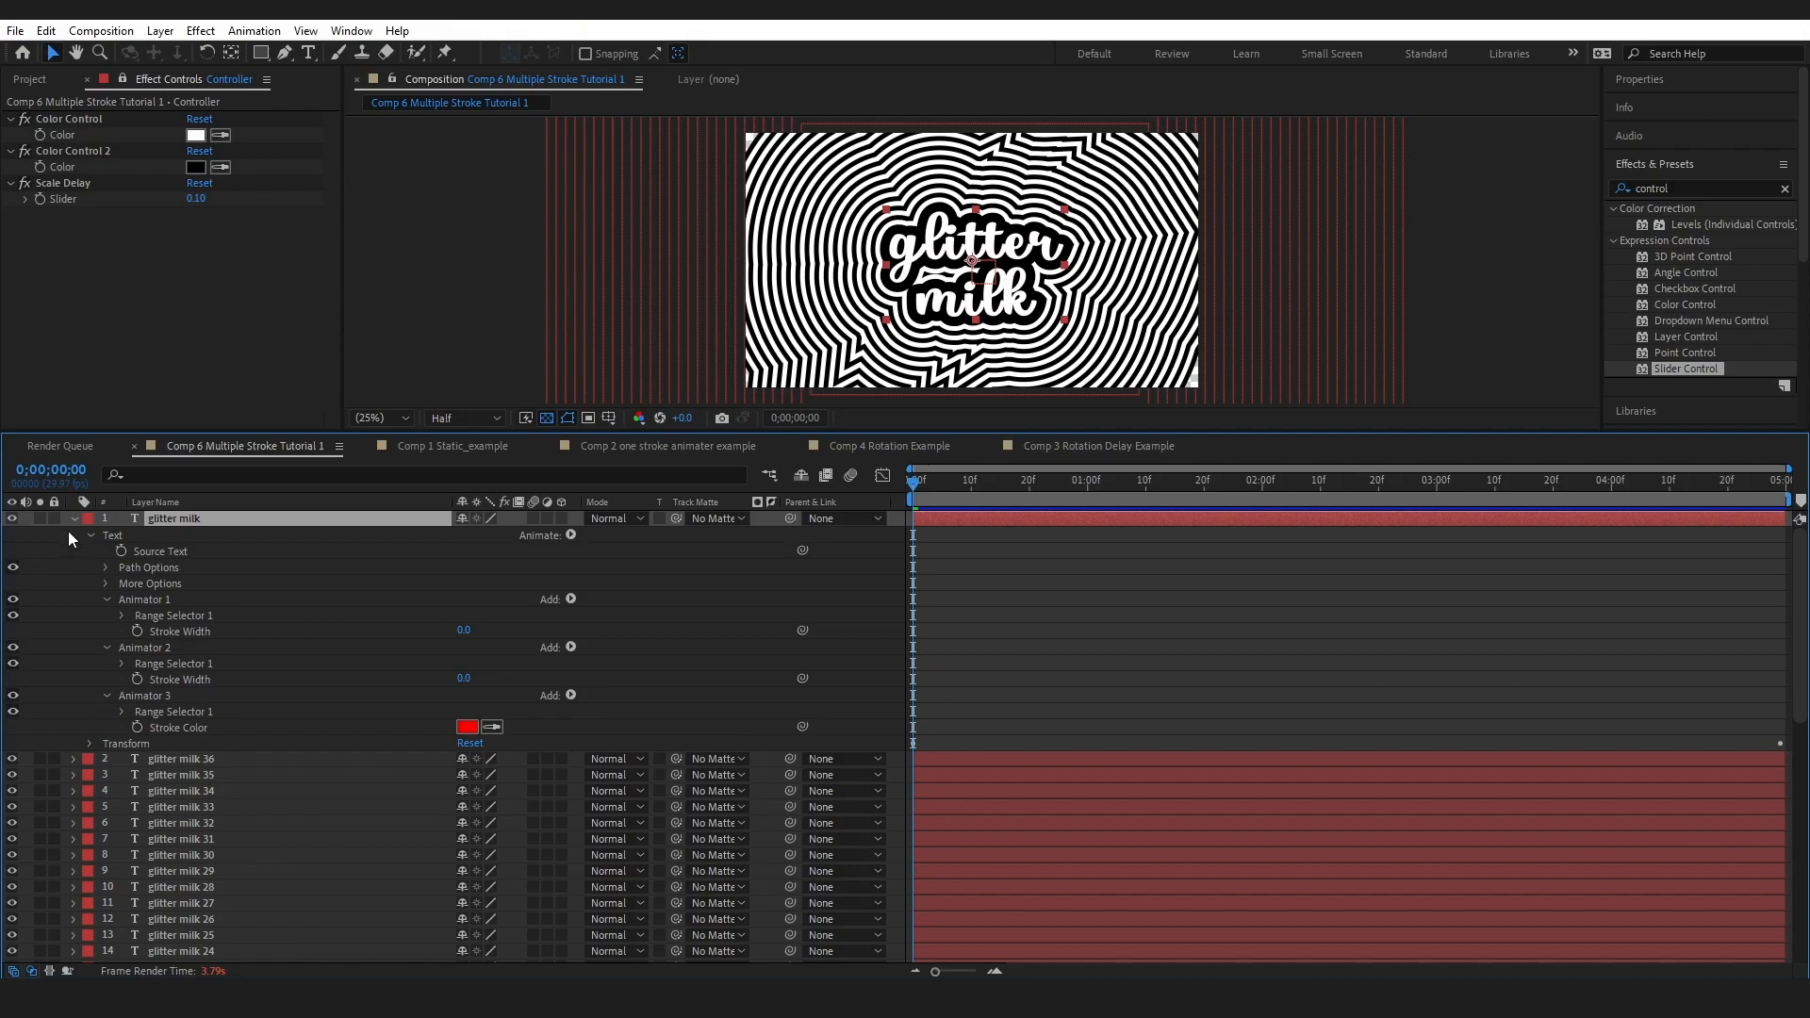
{"action": "left_click", "coordinate": [626, 623]}
{"action": "left_click", "coordinate": [570, 535]}
{"action": "mouse_move", "coordinate": [659, 721]}
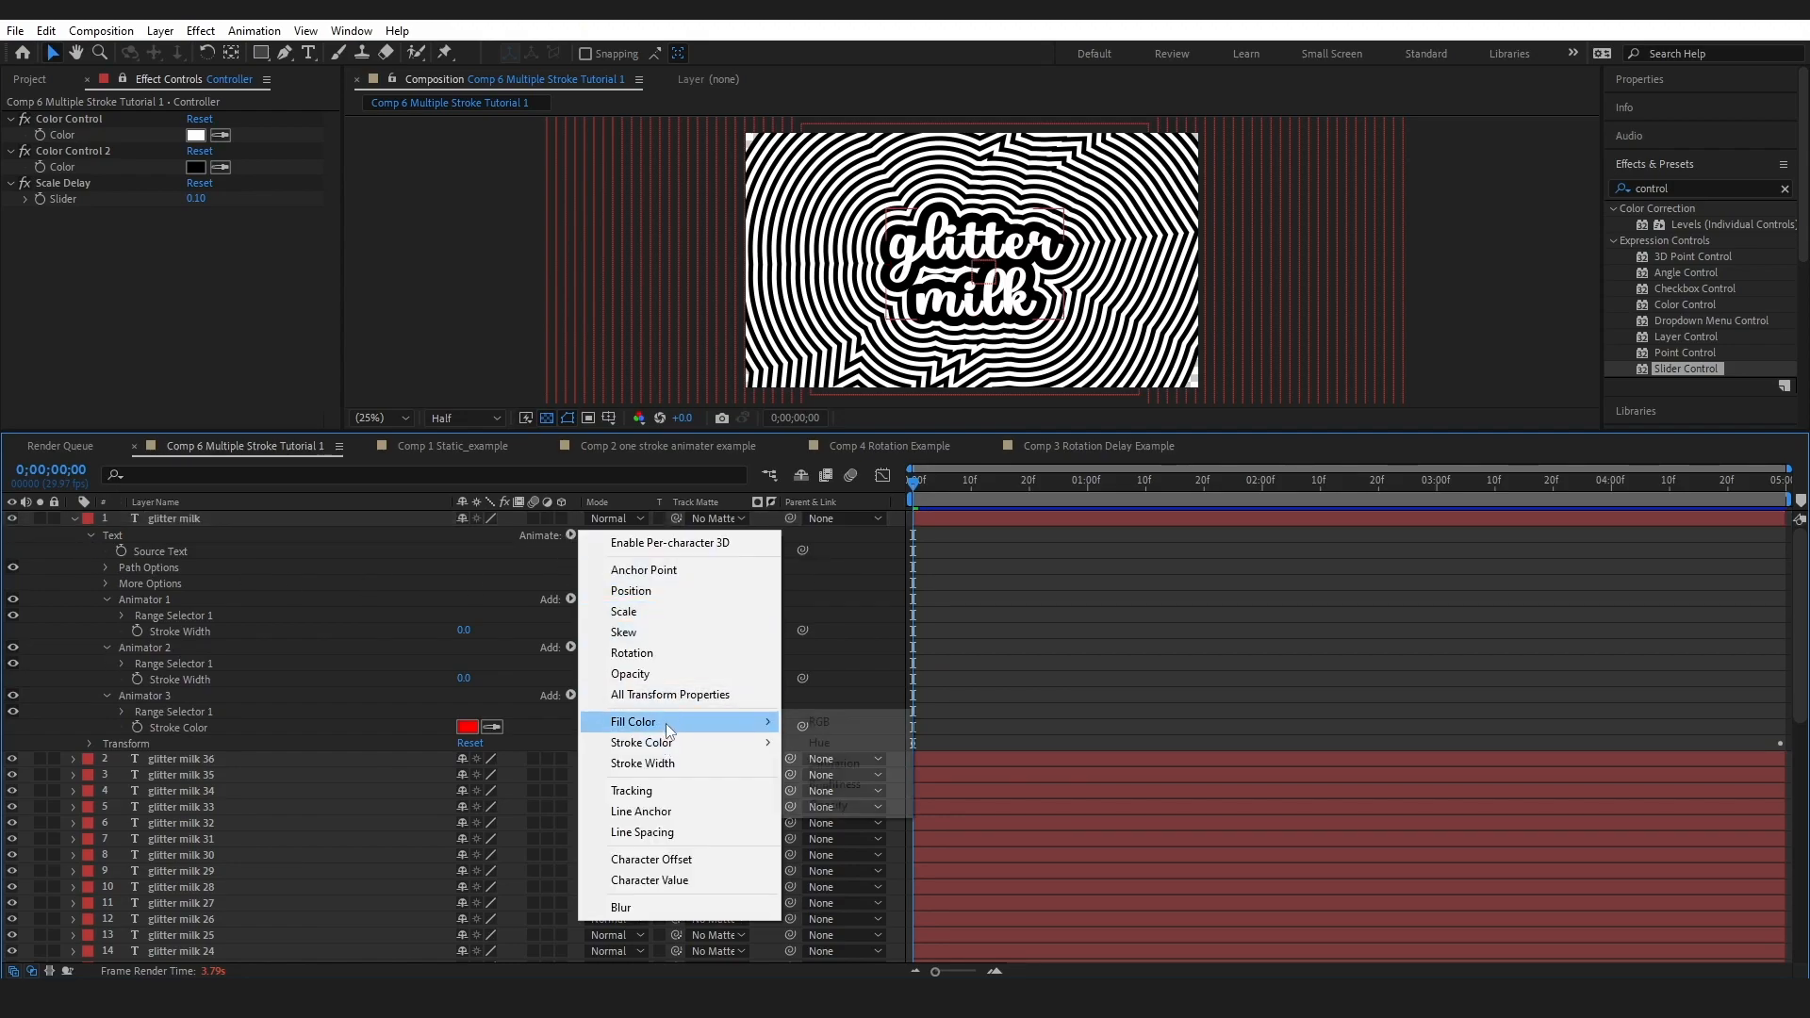
{"action": "left_click", "coordinate": [857, 723]}
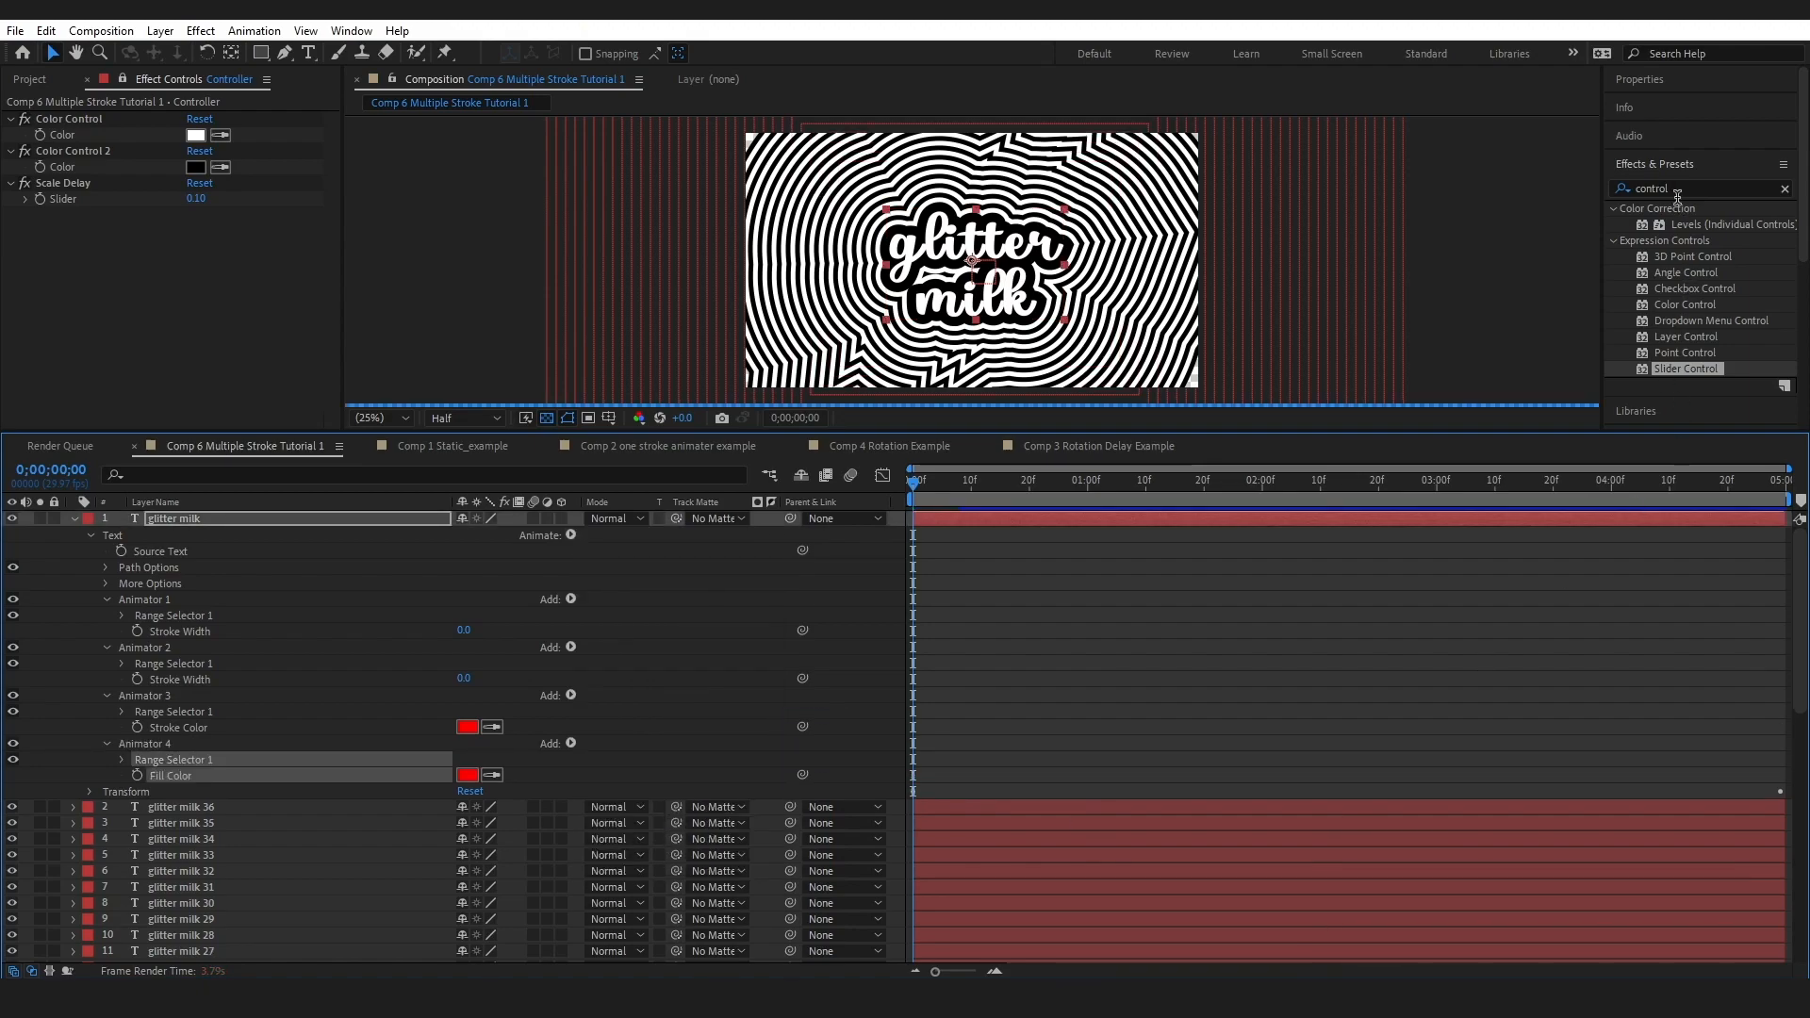
Add a third Color Control effect to the Controller and link glitter milk's Fill Color to its color
{"action": "left_click_drag", "start_coordinate": [1684, 303], "coordinate": [188, 269]}
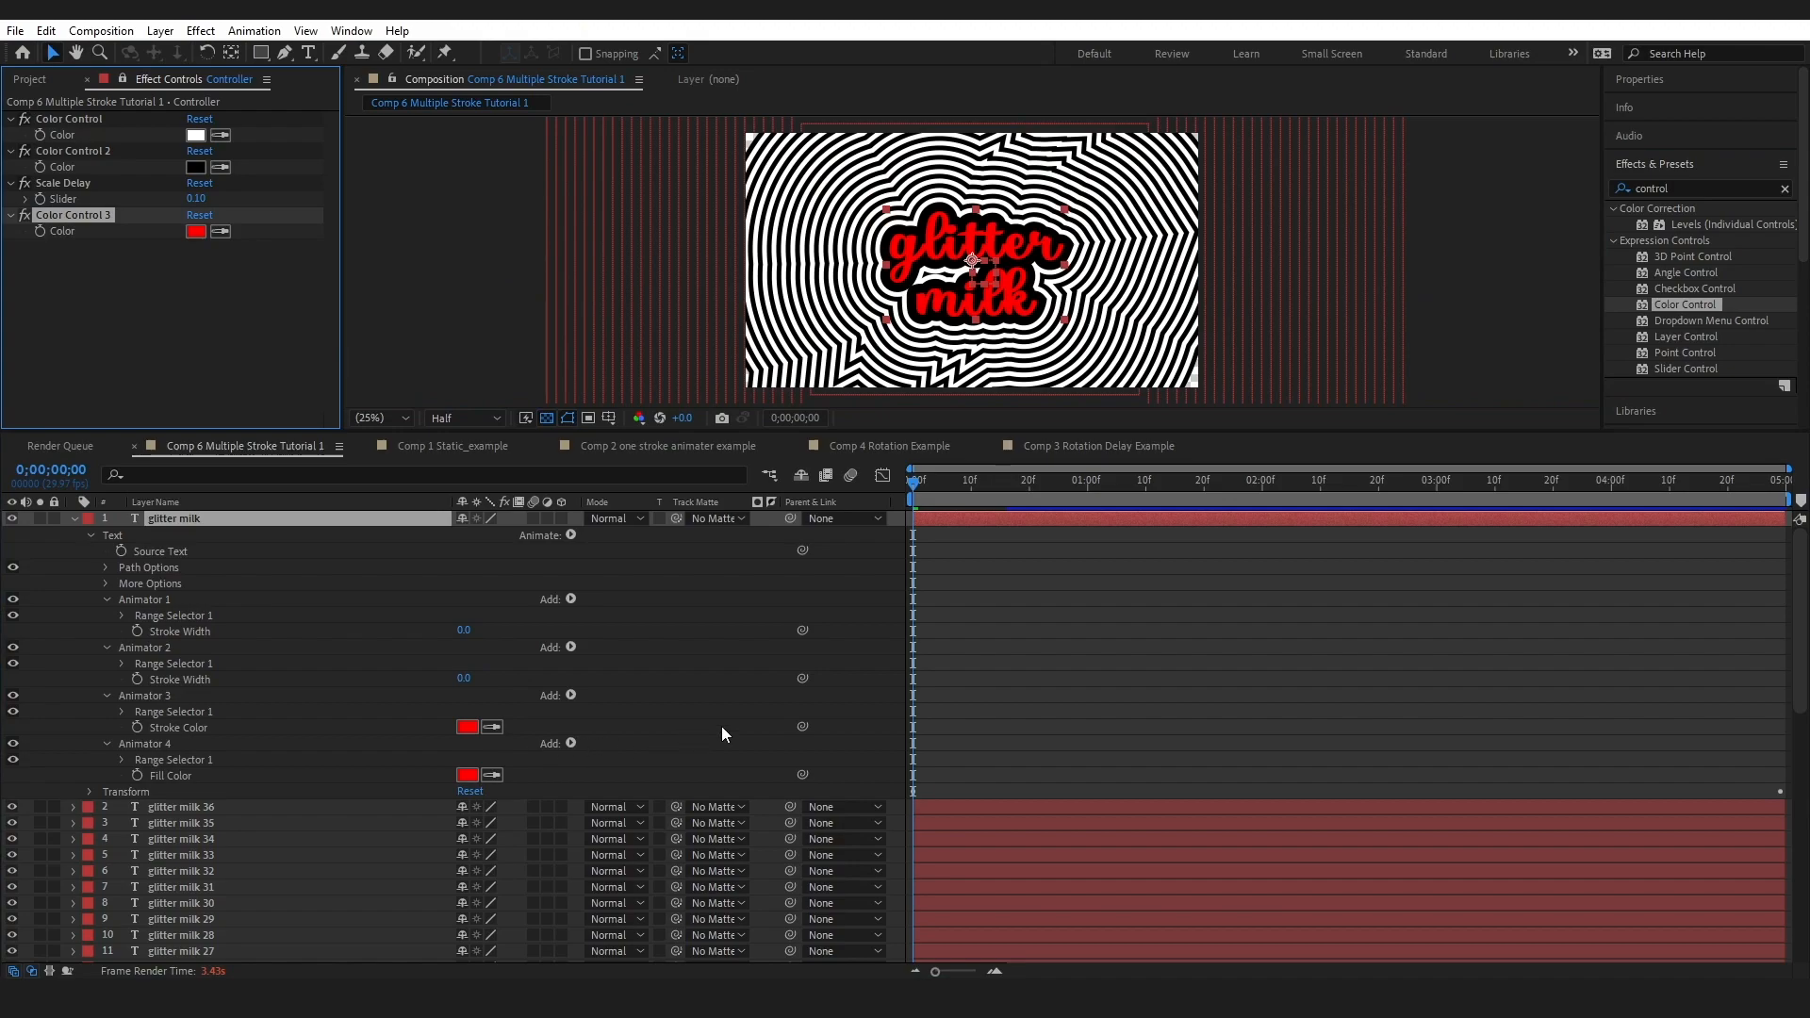
{"action": "left_click", "coordinate": [167, 778]}
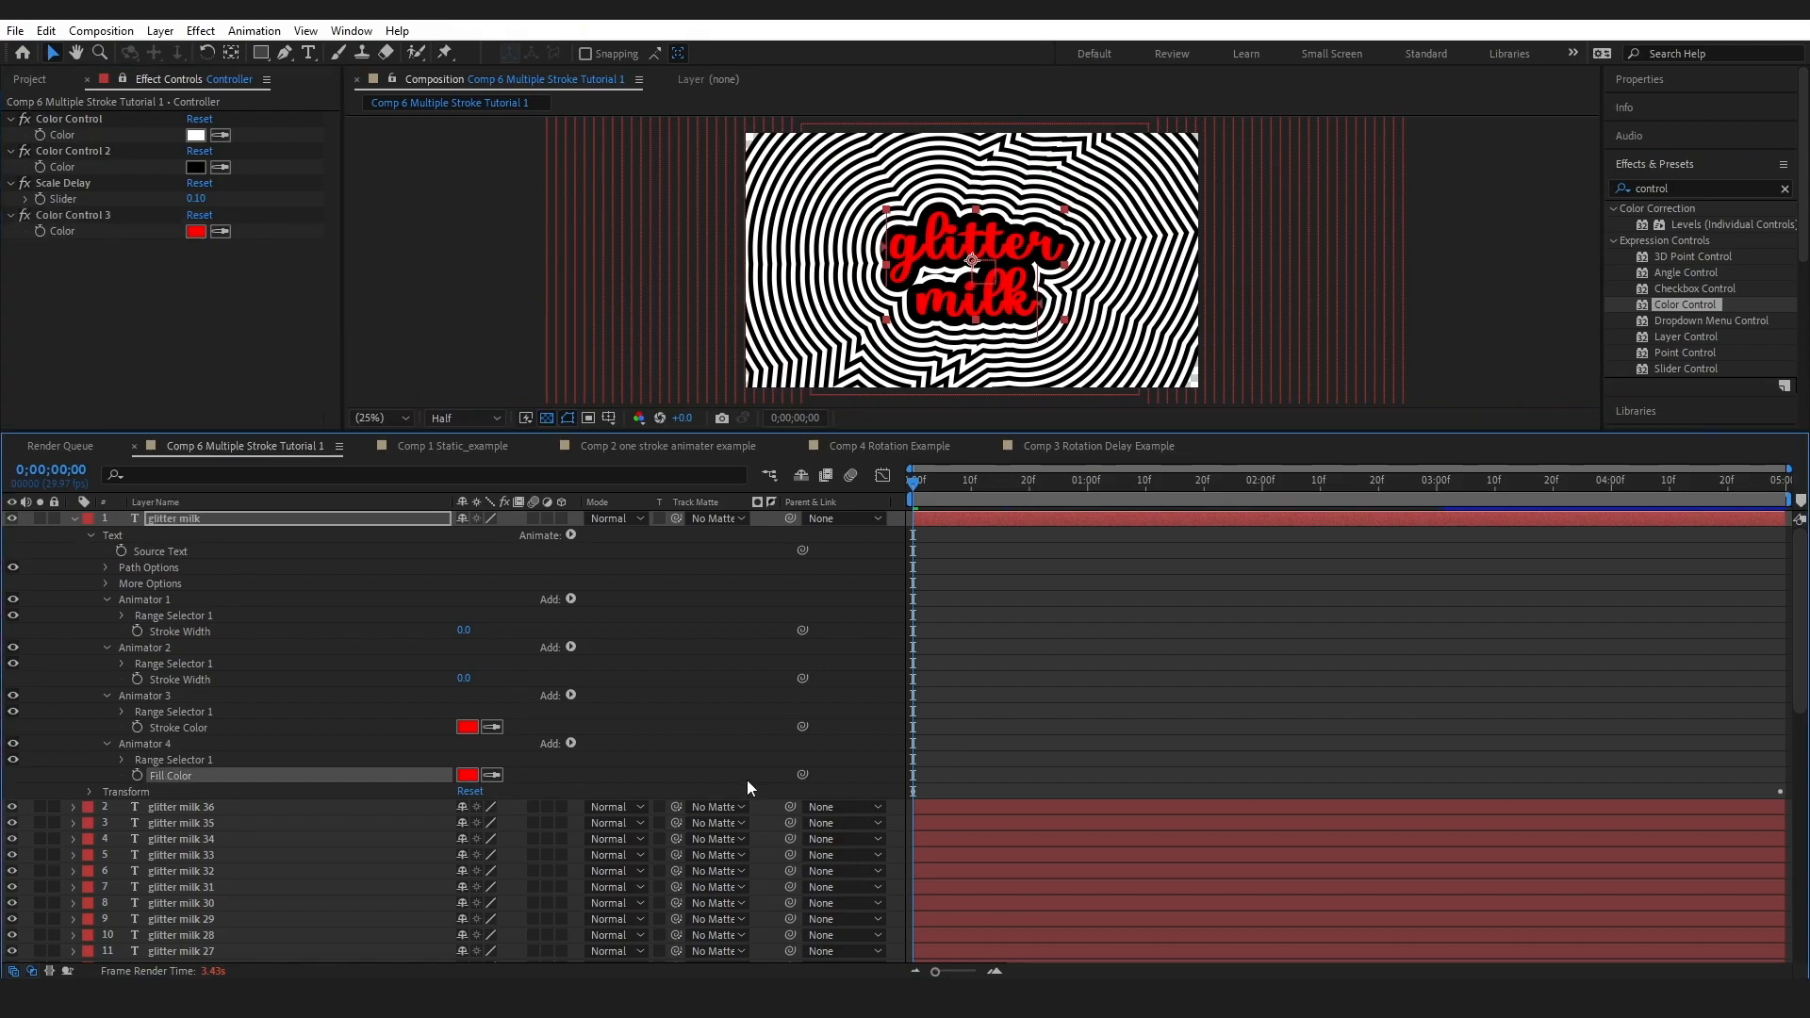
{"action": "left_click_drag", "start_coordinate": [802, 774], "coordinate": [66, 231]}
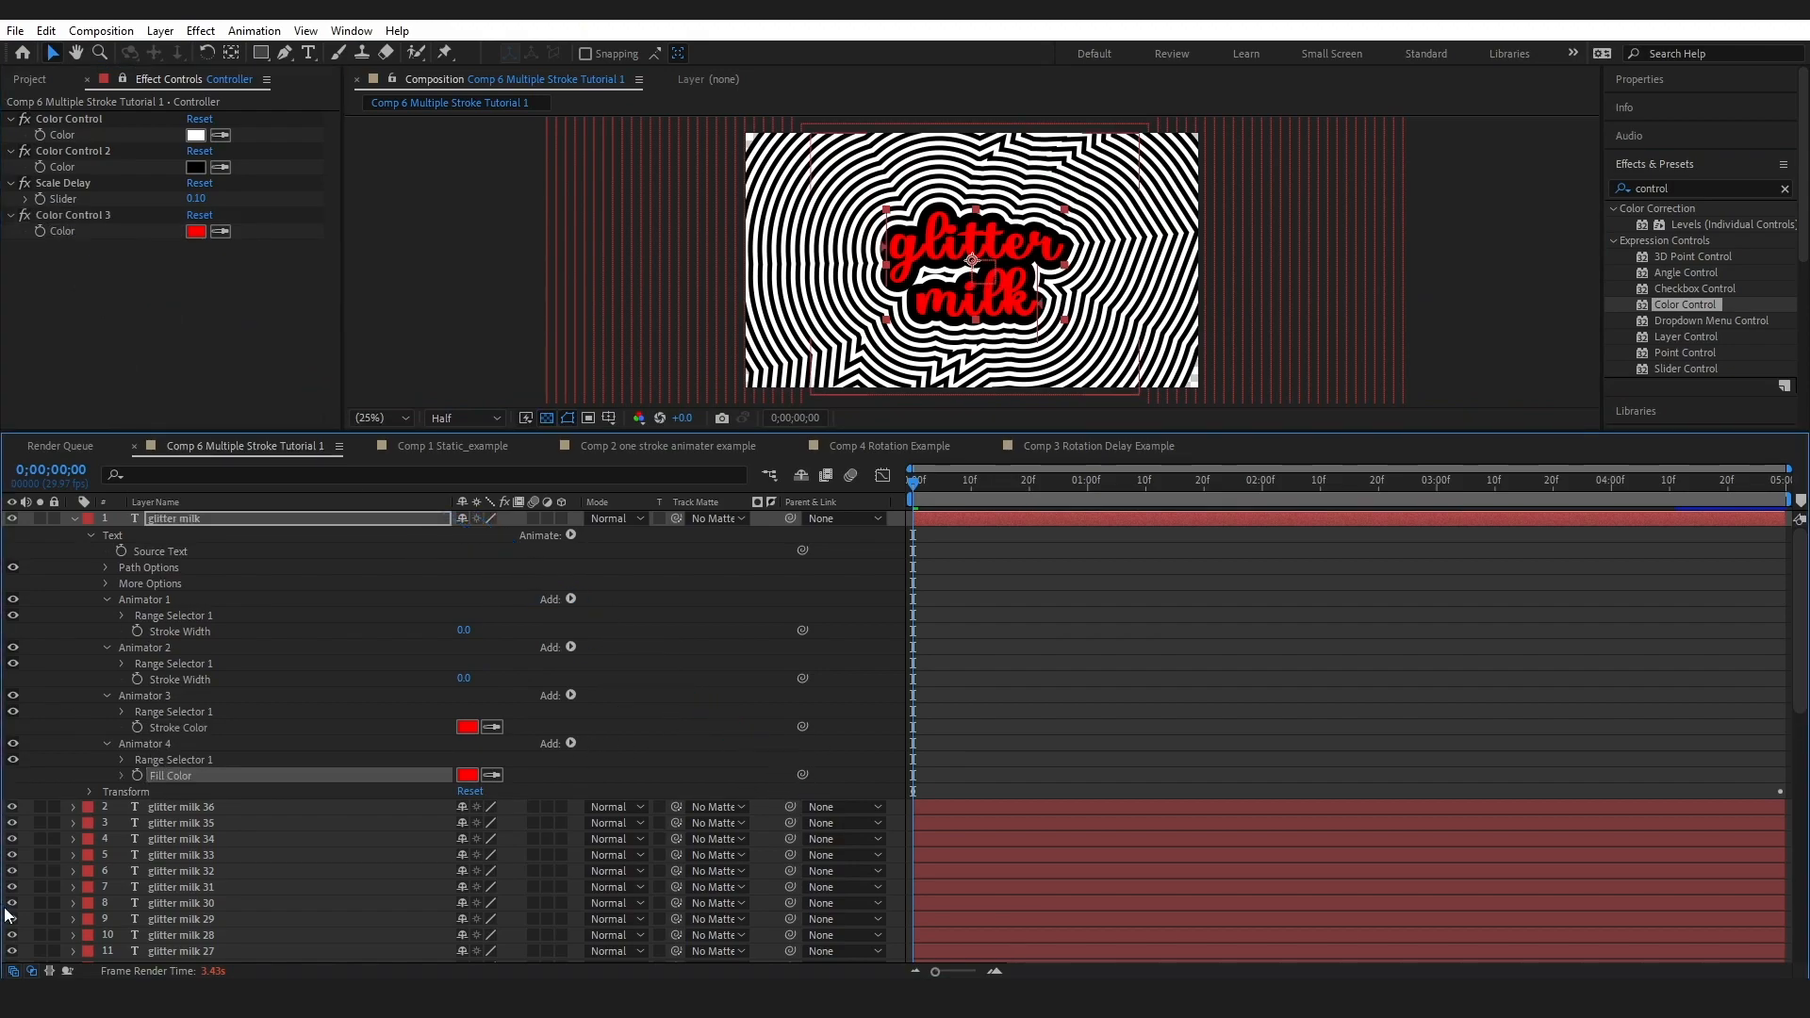
Set the Controller's Color Control 3 to white (FFFFFF)
{"action": "left_click", "coordinate": [196, 232]}
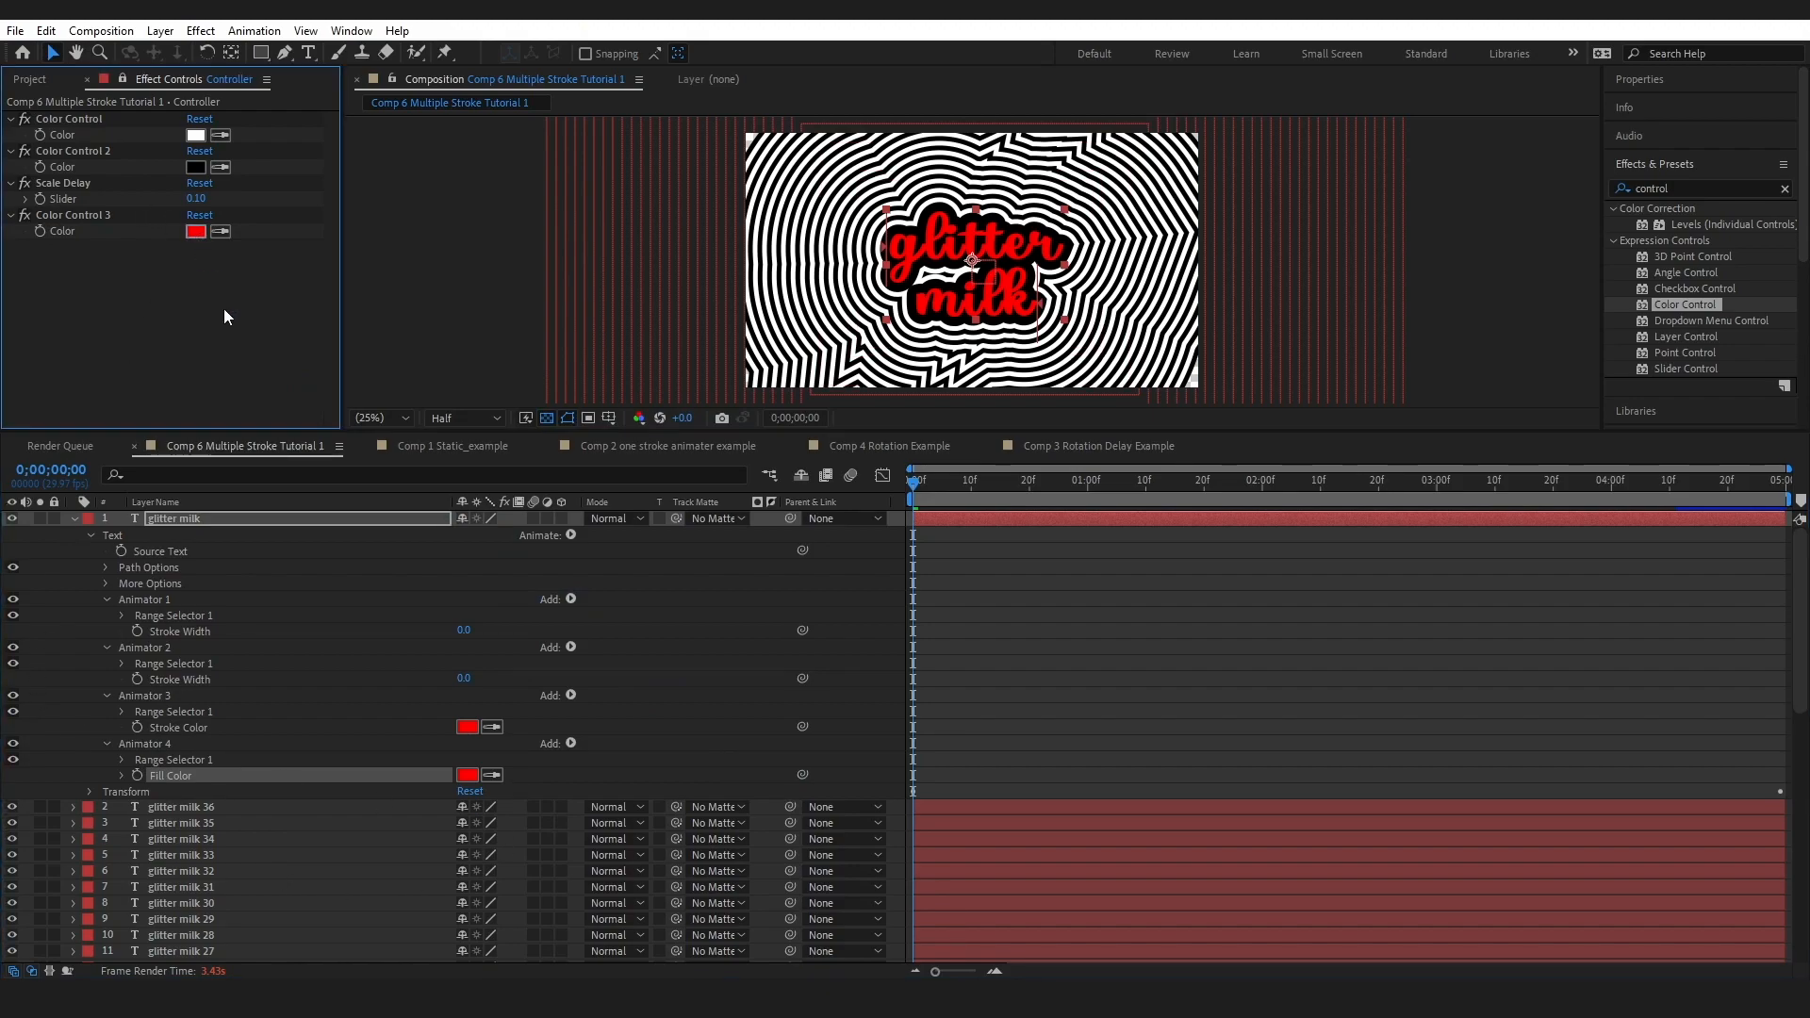
{"action": "left_click", "coordinate": [140, 591]}
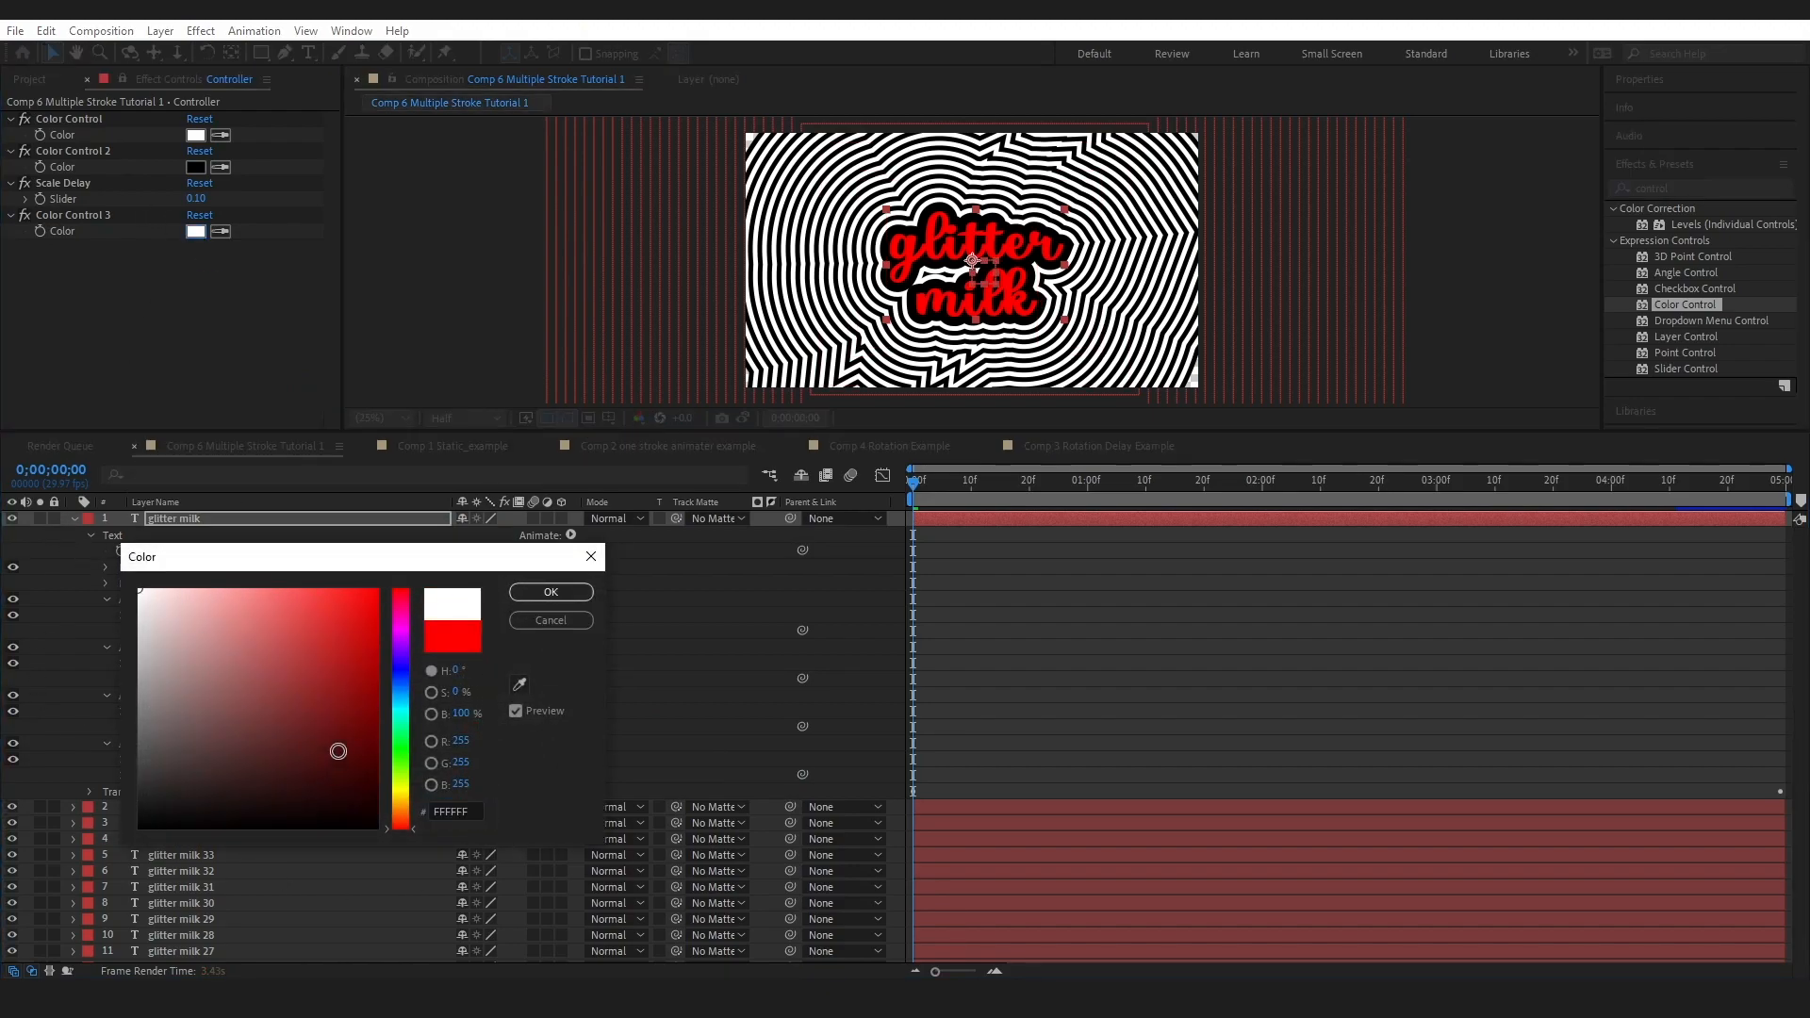
{"action": "left_click_drag", "start_coordinate": [403, 731], "coordinate": [411, 679]}
{"action": "left_click", "coordinate": [552, 596]}
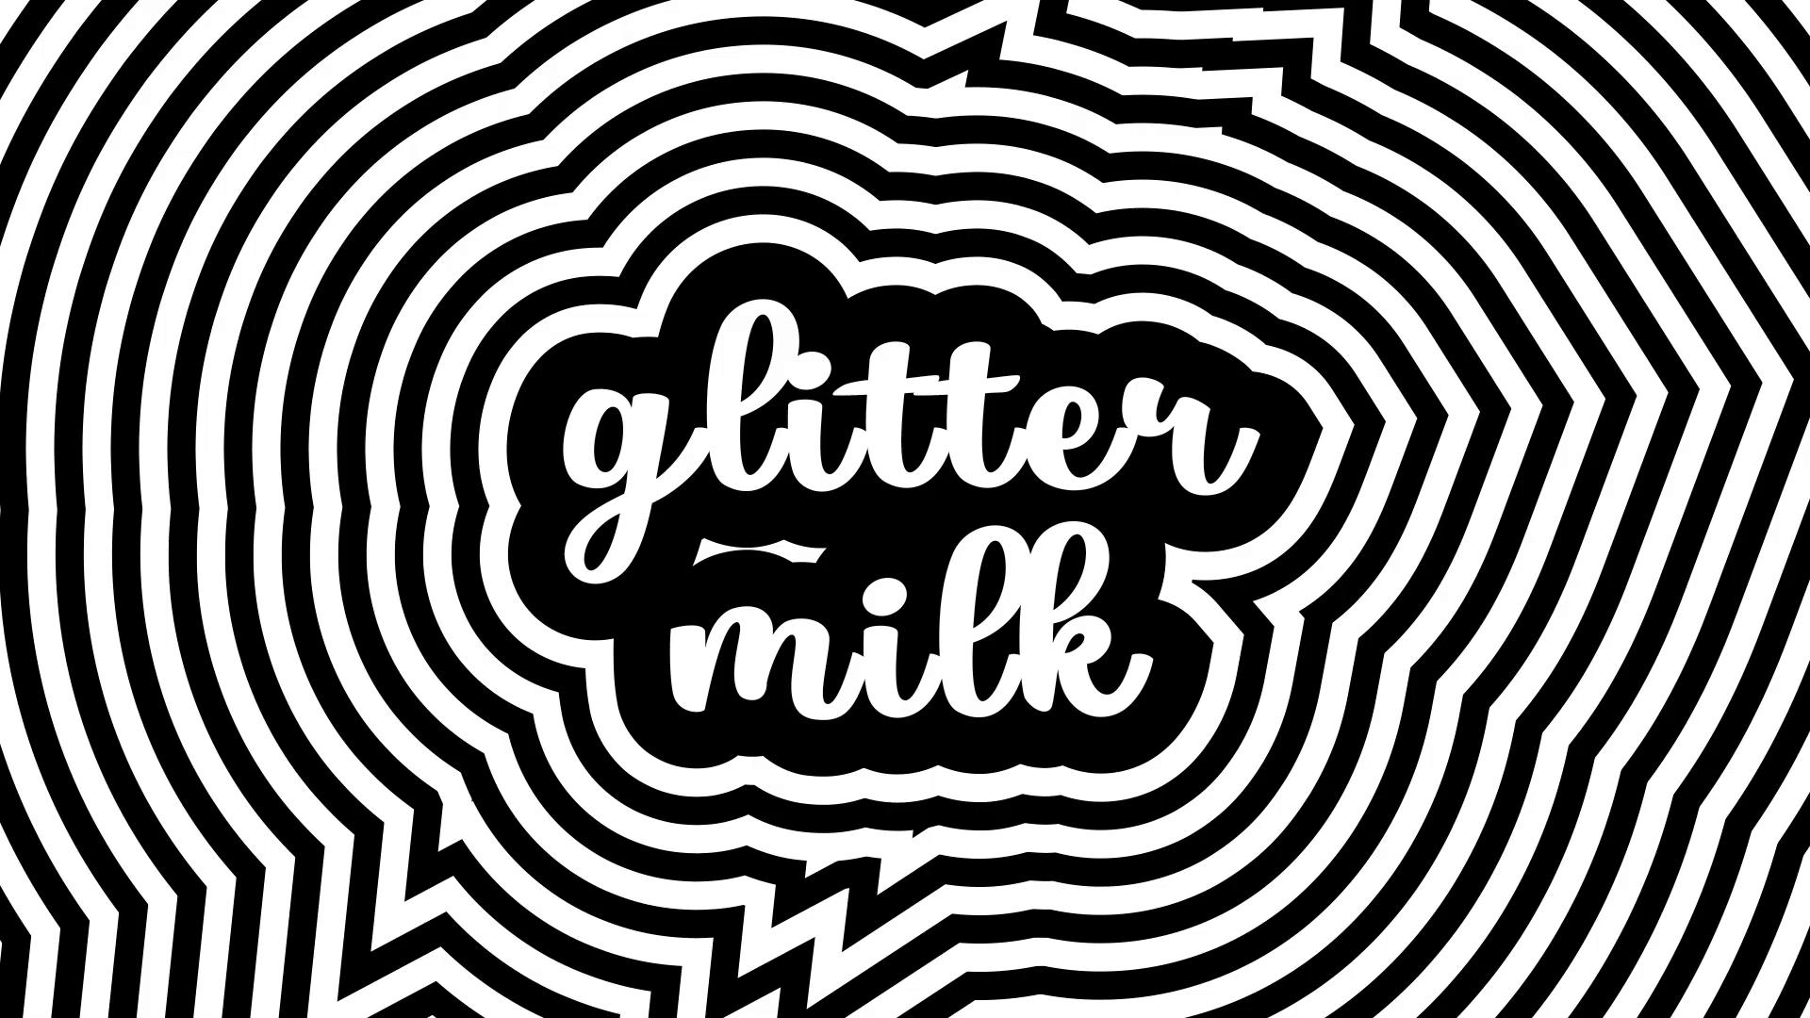